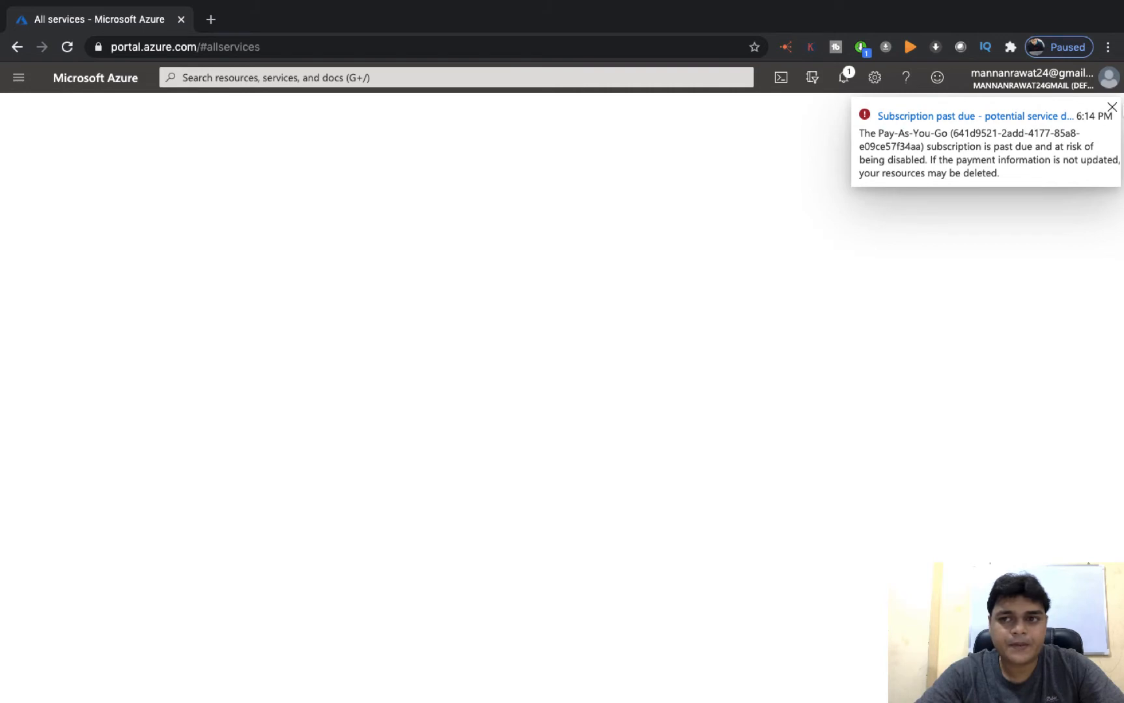
Dismiss the past-due notice and search the Marketplace for 'wordpress'
{"action": "left_click", "coordinate": [1112, 107]}
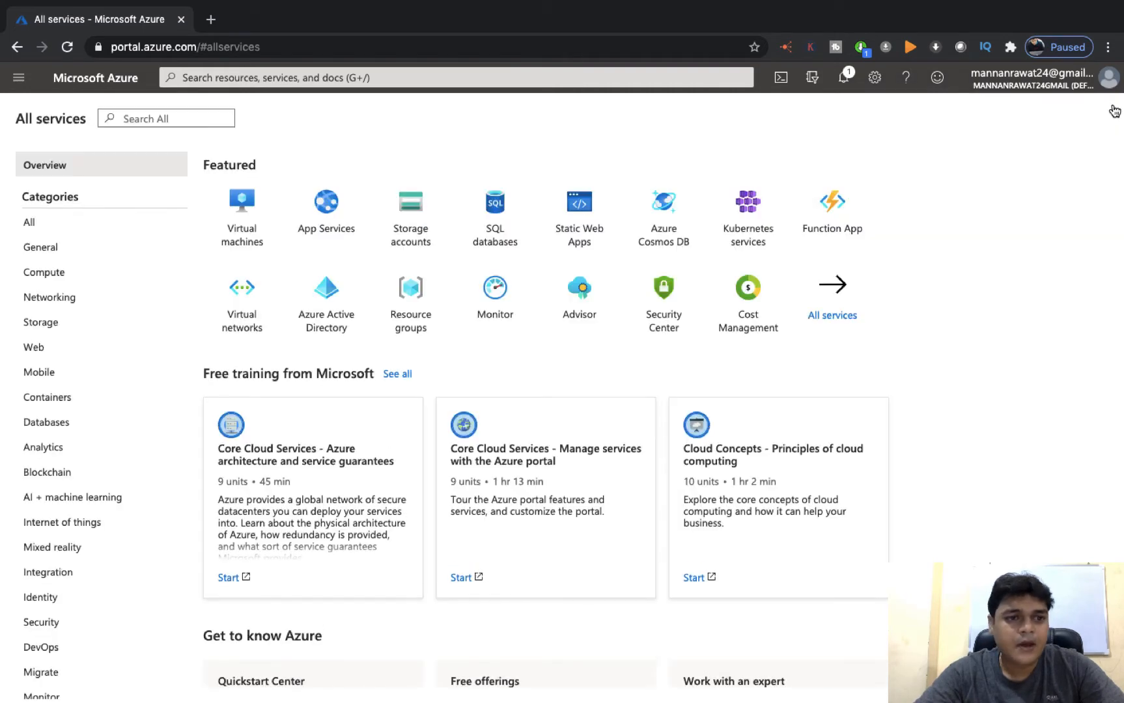
{"action": "left_click", "coordinate": [41, 252]}
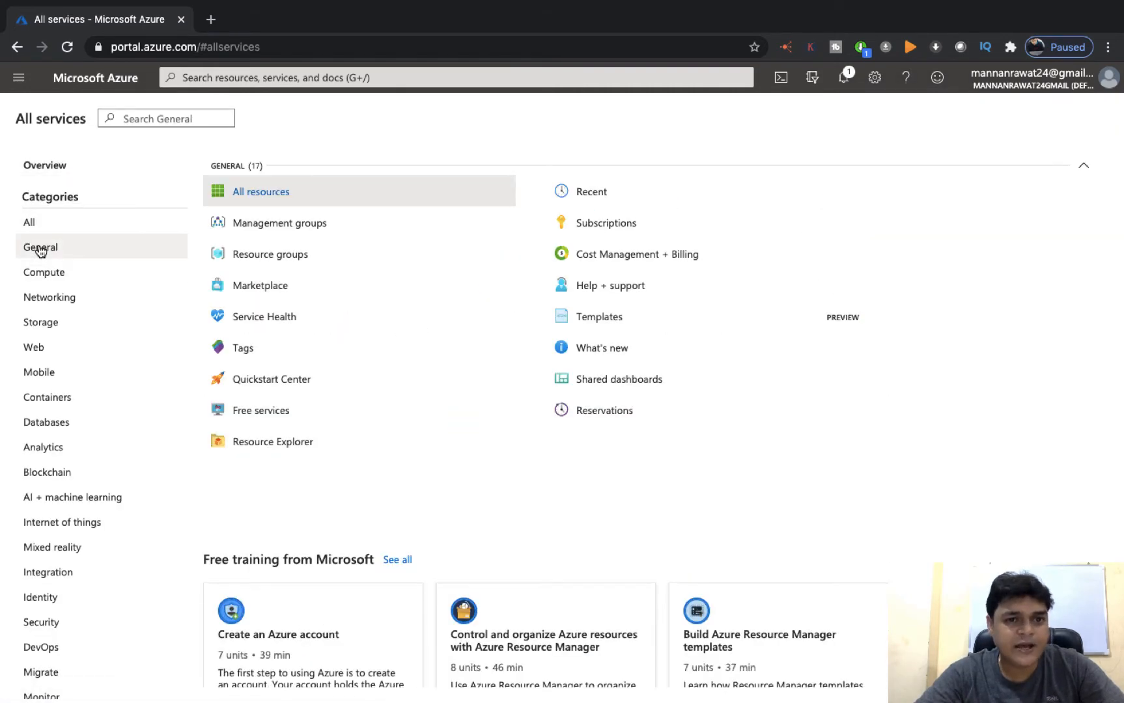
{"action": "left_click", "coordinate": [256, 293]}
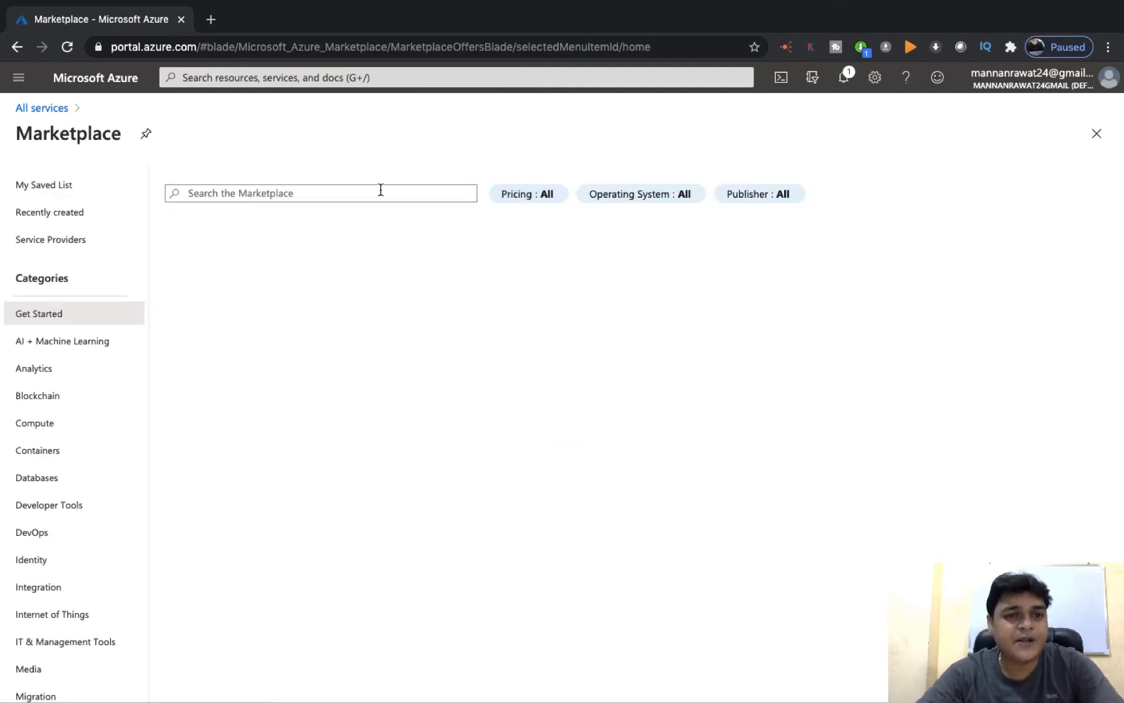
{"action": "left_click", "coordinate": [368, 194]}
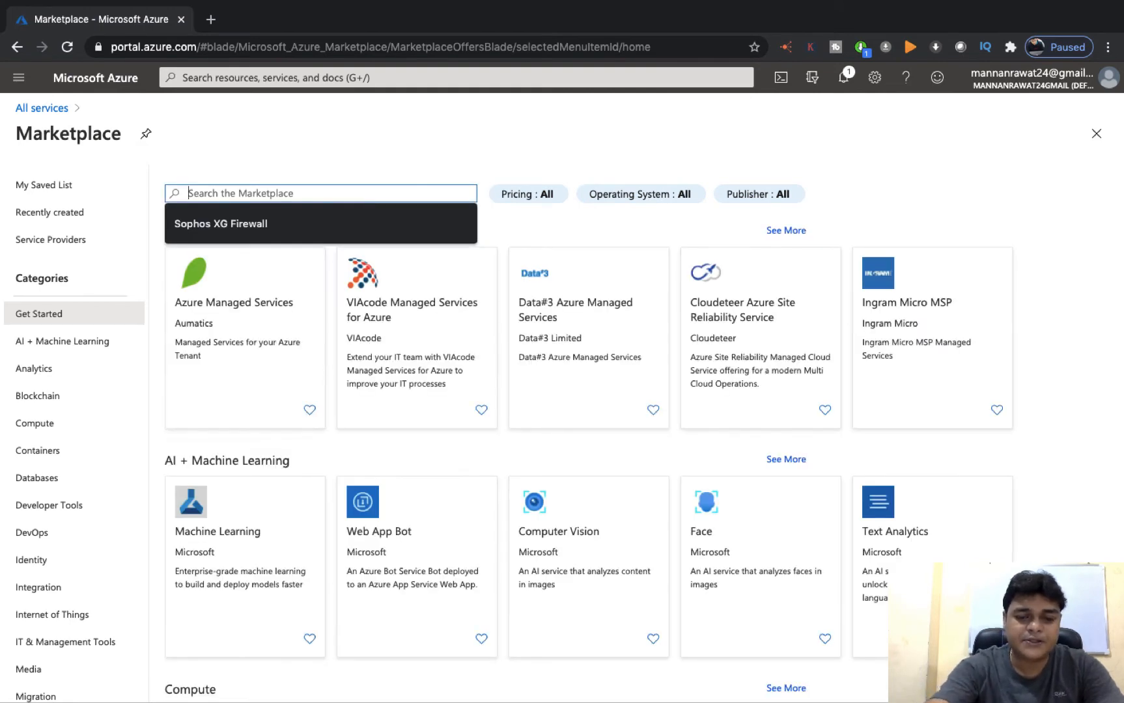
{"action": "type", "text": "wordpress"}
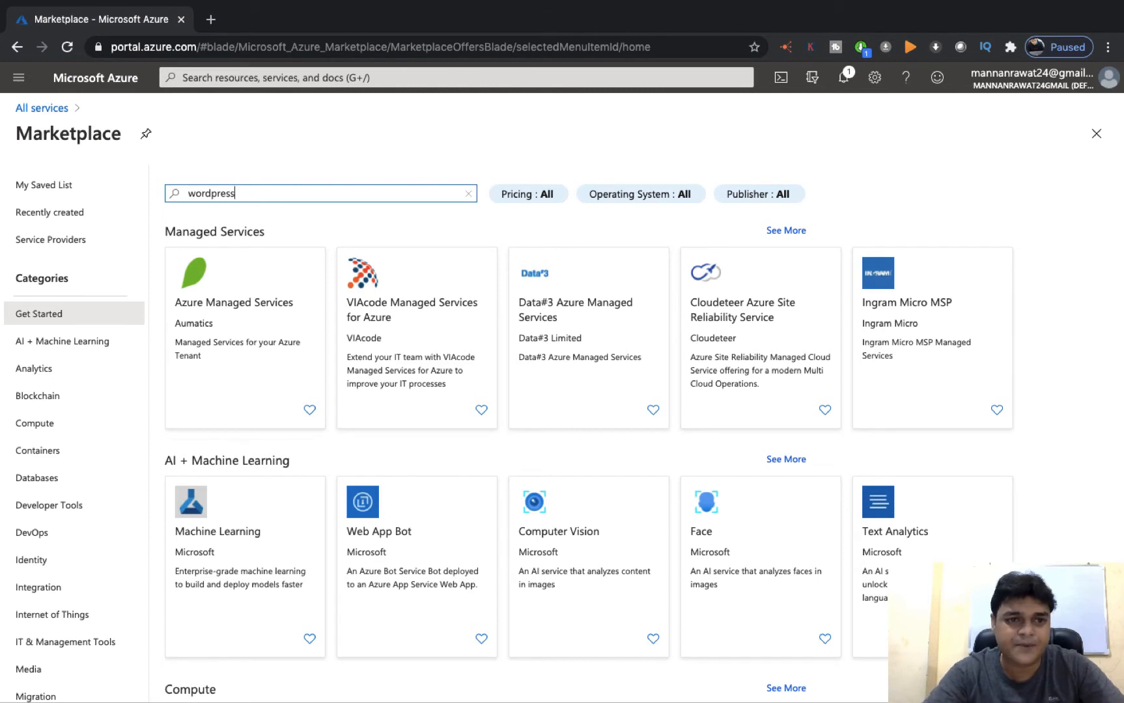
{"action": "key", "text": "Return"}
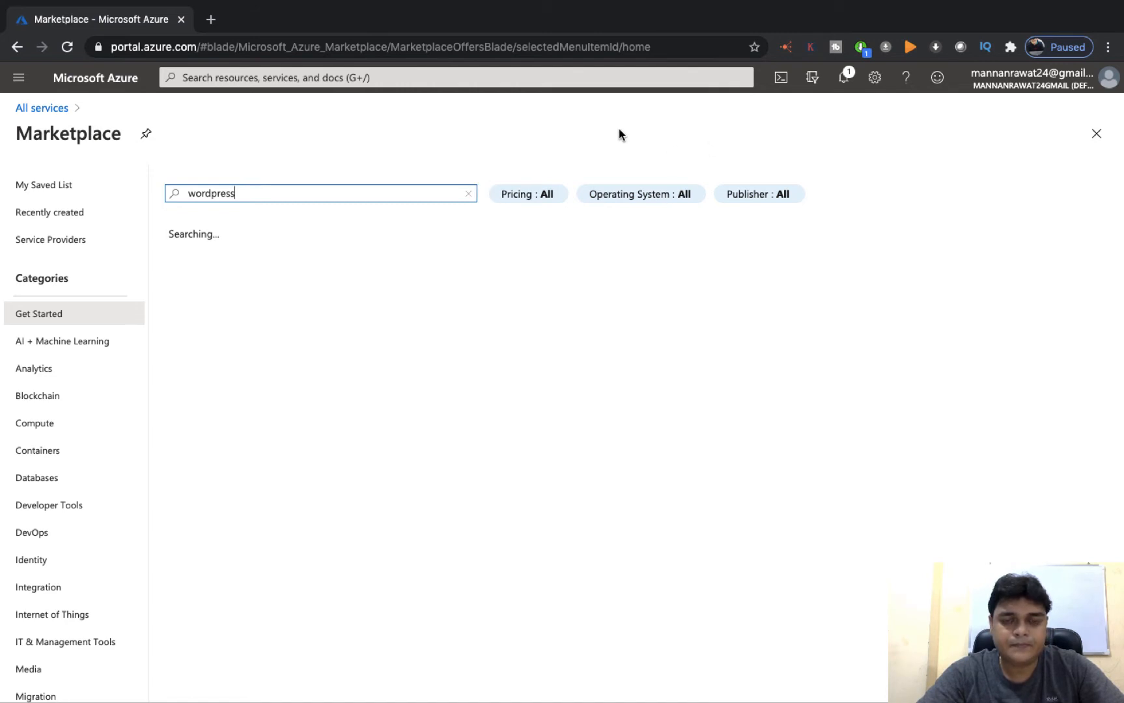
{"action": "key", "text": "ctrl+Left"}
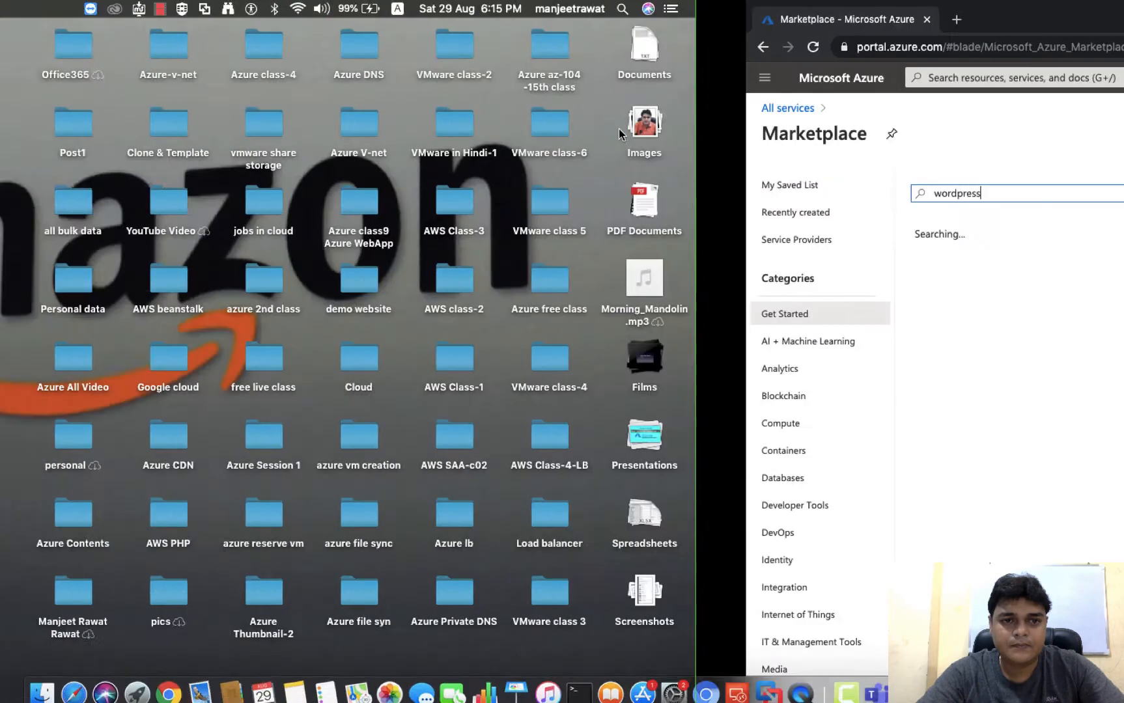
Open the first WordPress card from the 'wordpress' Marketplace results
{"action": "right_click", "coordinate": [855, 684]}
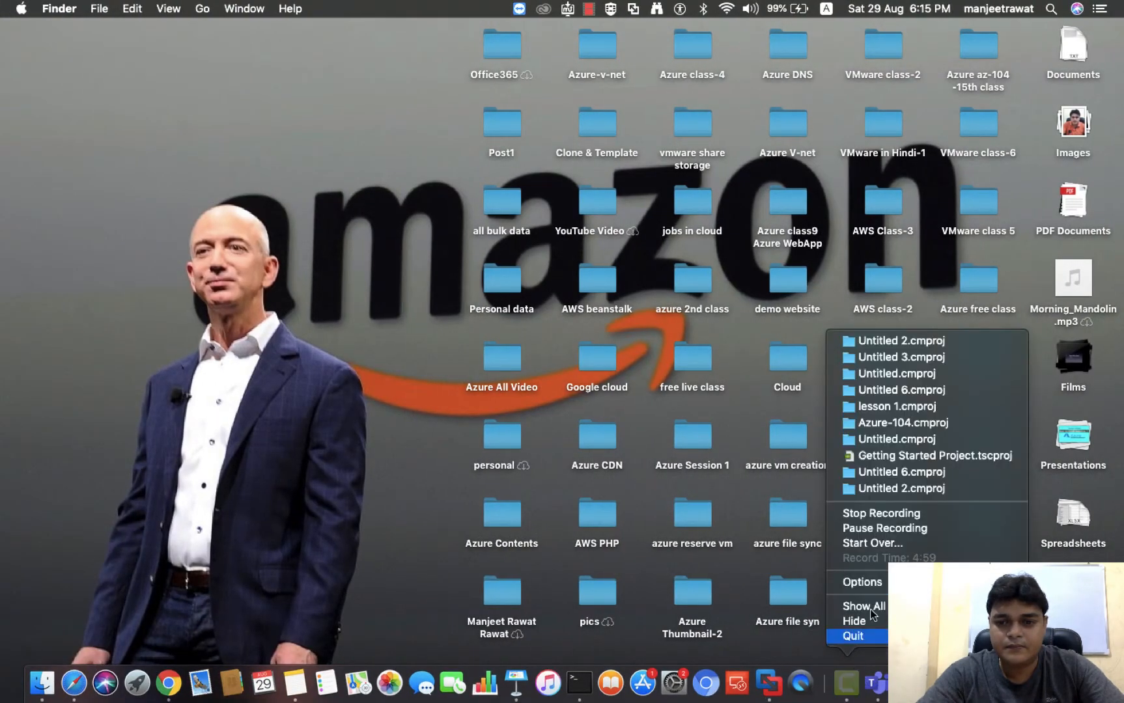
{"action": "left_click", "coordinate": [893, 529]}
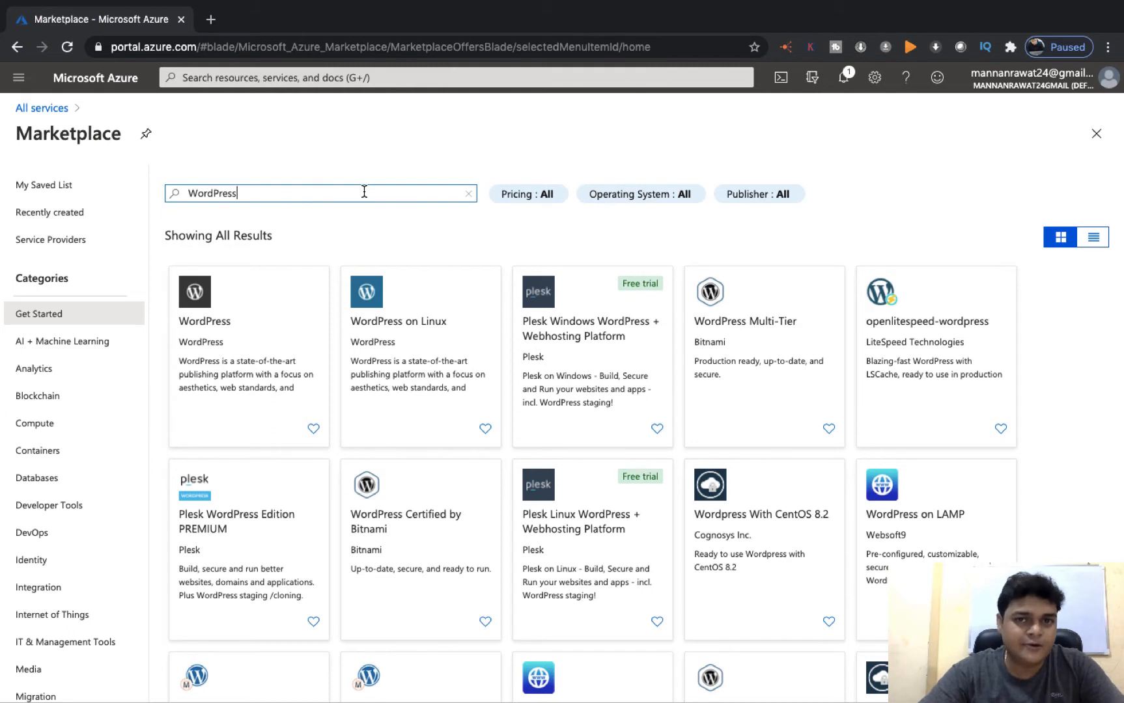
{"action": "left_click", "coordinate": [195, 326]}
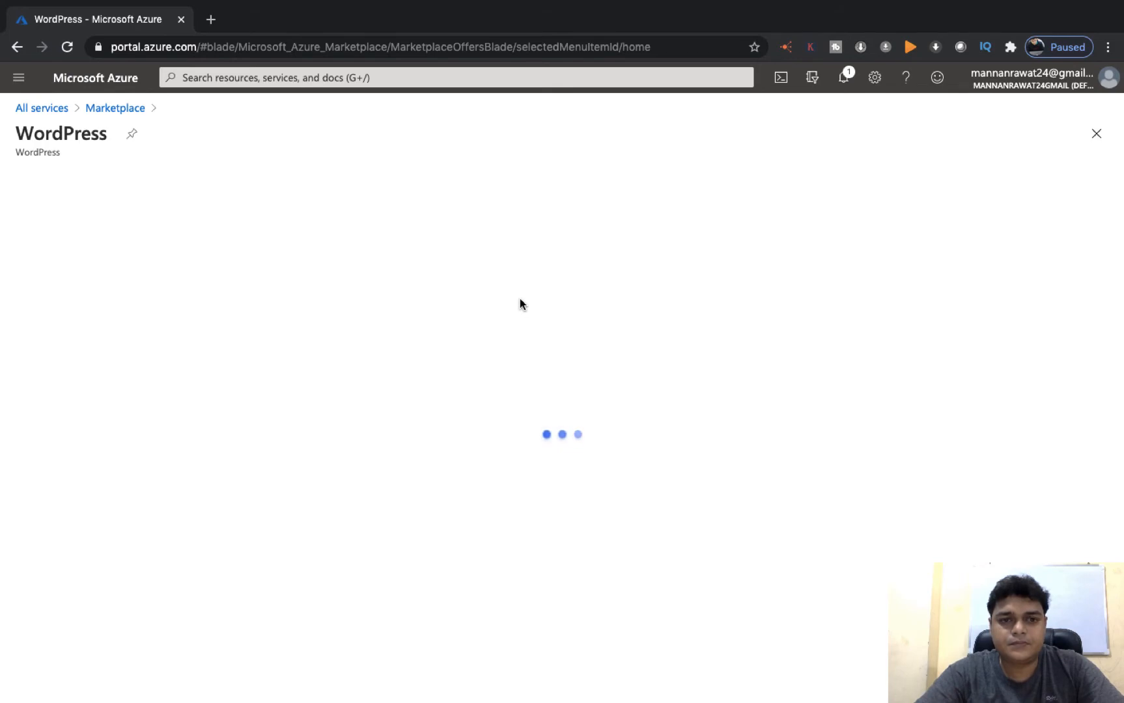
{"action": "key", "text": "ctrl+Left"}
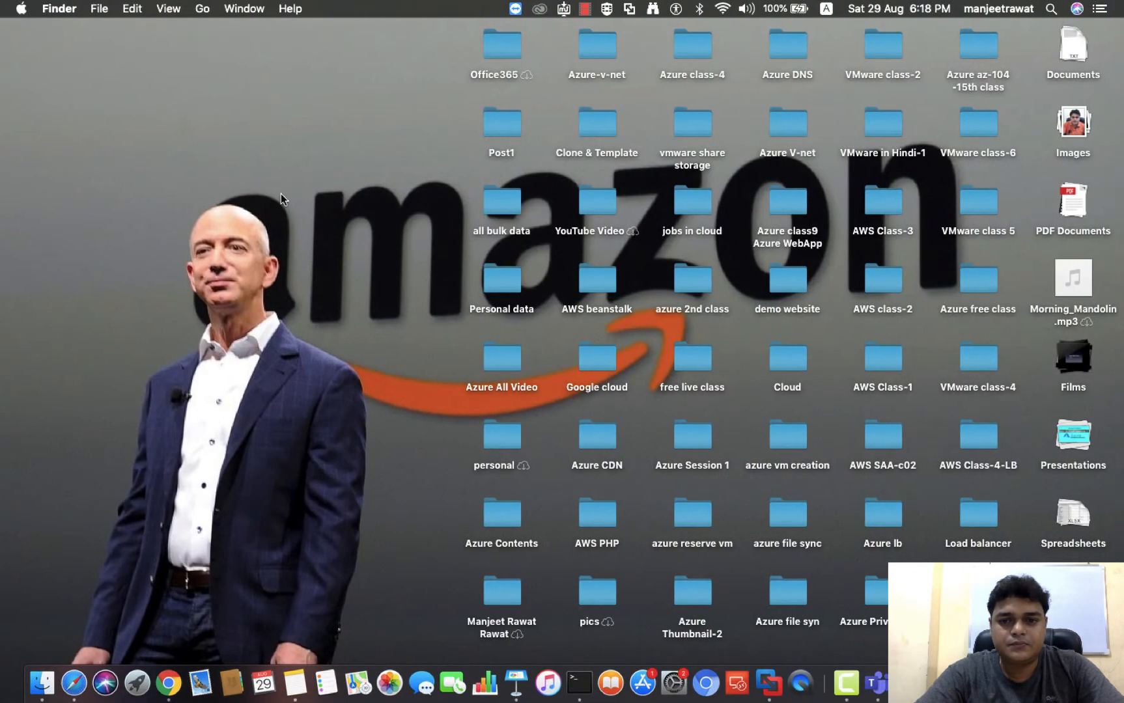
{"action": "key", "text": "ctrl+Right"}
{"action": "key", "text": "ctrl+Left"}
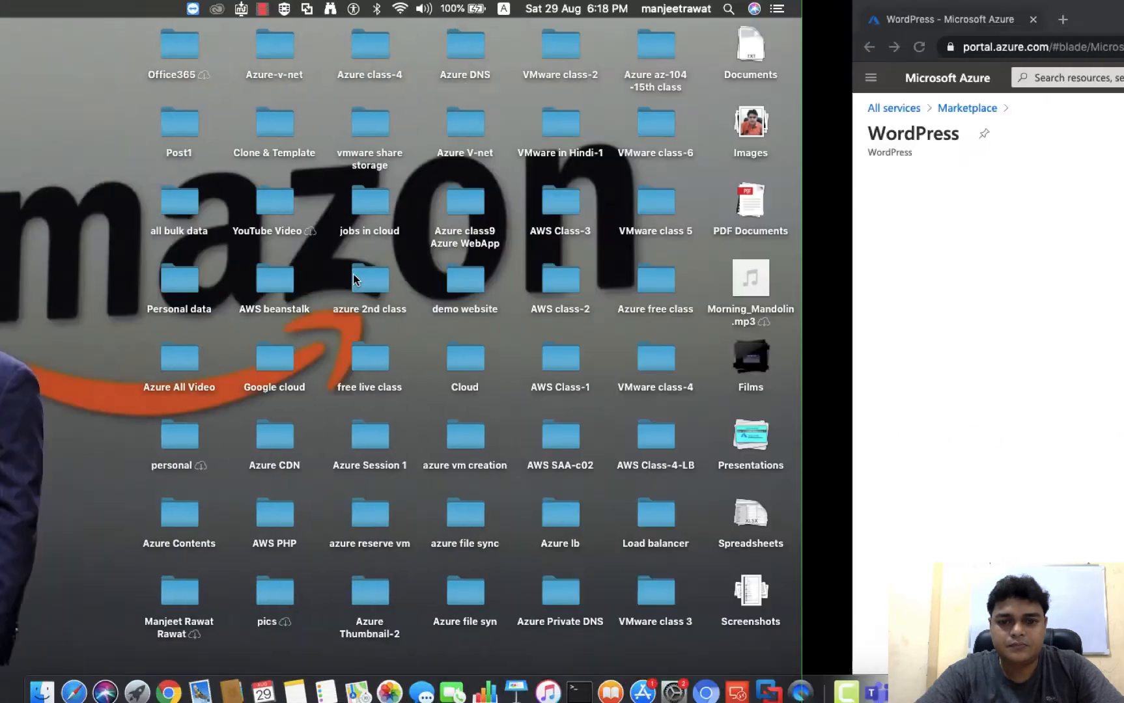
{"action": "right_click", "coordinate": [847, 682]}
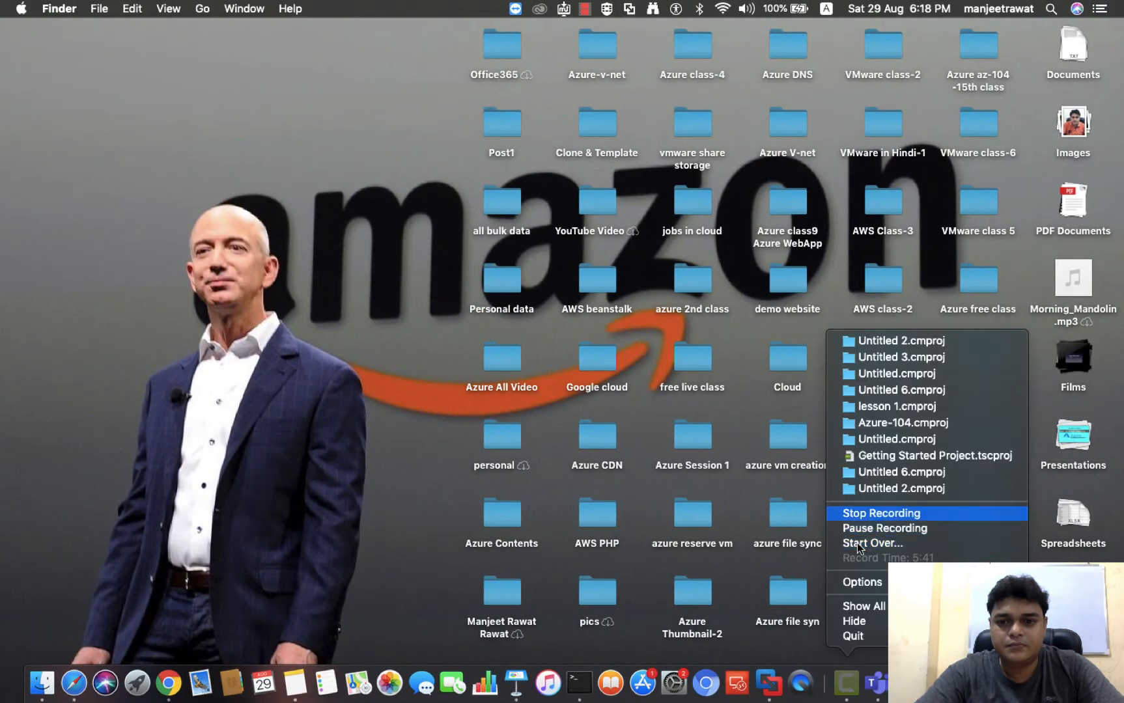
{"action": "left_click", "coordinate": [892, 527]}
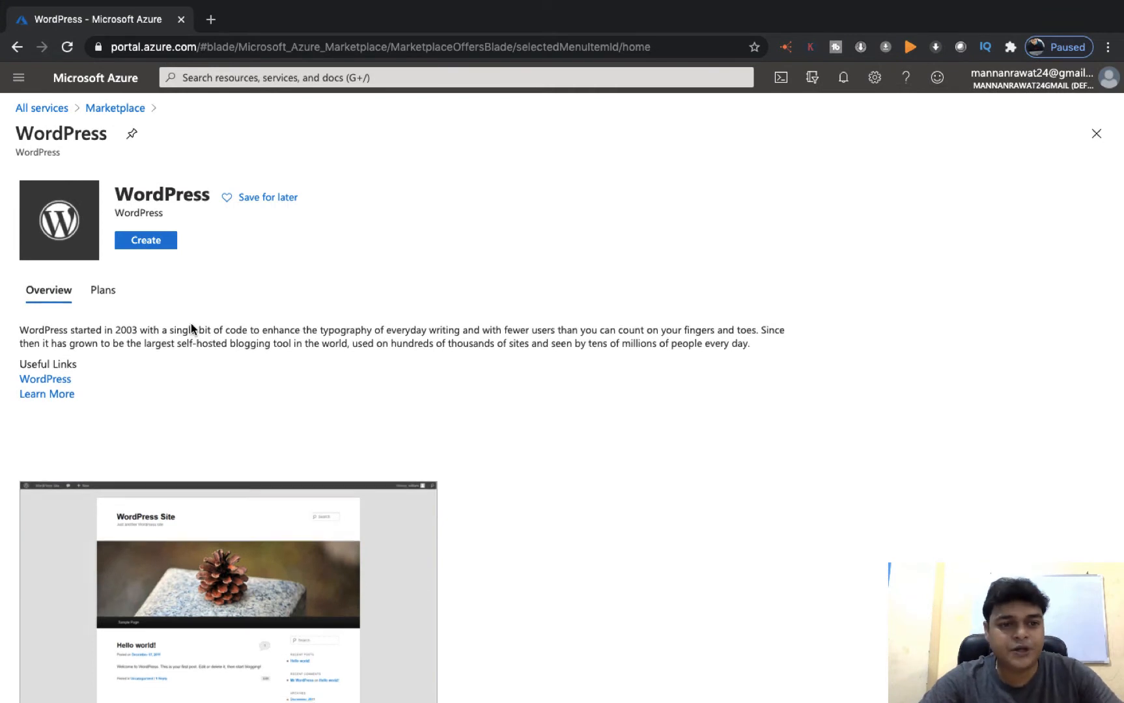
Start creating a WordPress web app named azurewebapp1988
{"action": "scroll", "coordinate": [190, 323], "scroll_direction": "down", "scroll_amount": 3}
{"action": "scroll", "coordinate": [190, 323], "scroll_direction": "up", "scroll_amount": 3}
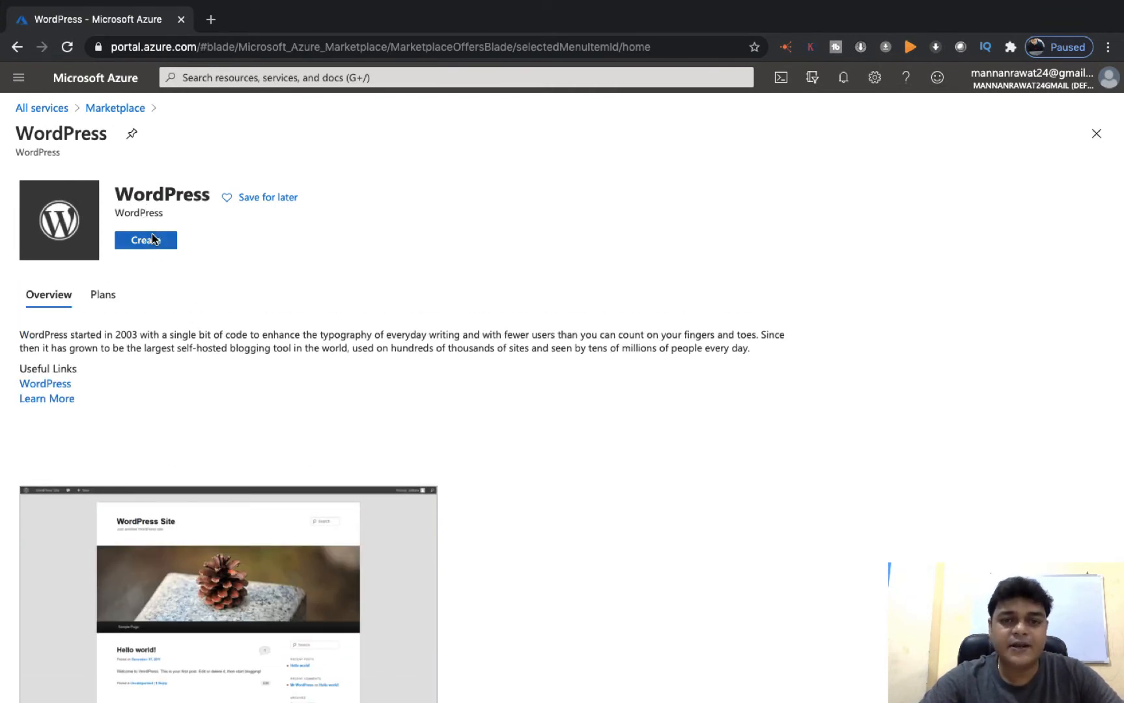
{"action": "left_click", "coordinate": [152, 237]}
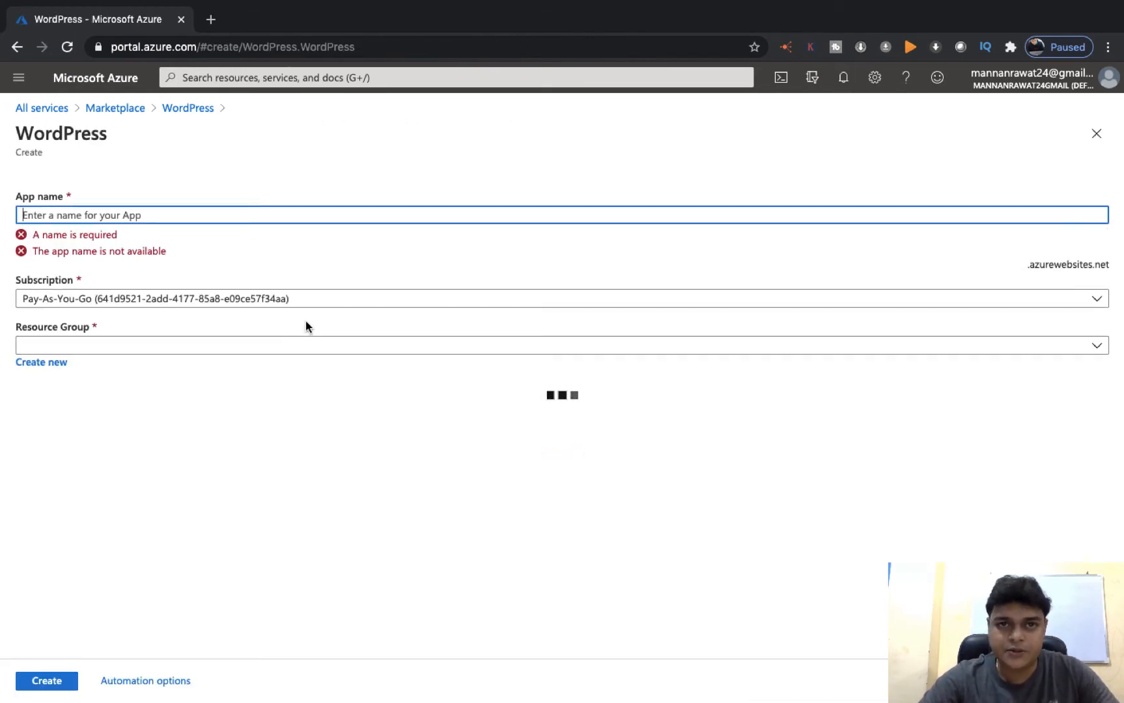
{"action": "left_click", "coordinate": [205, 206]}
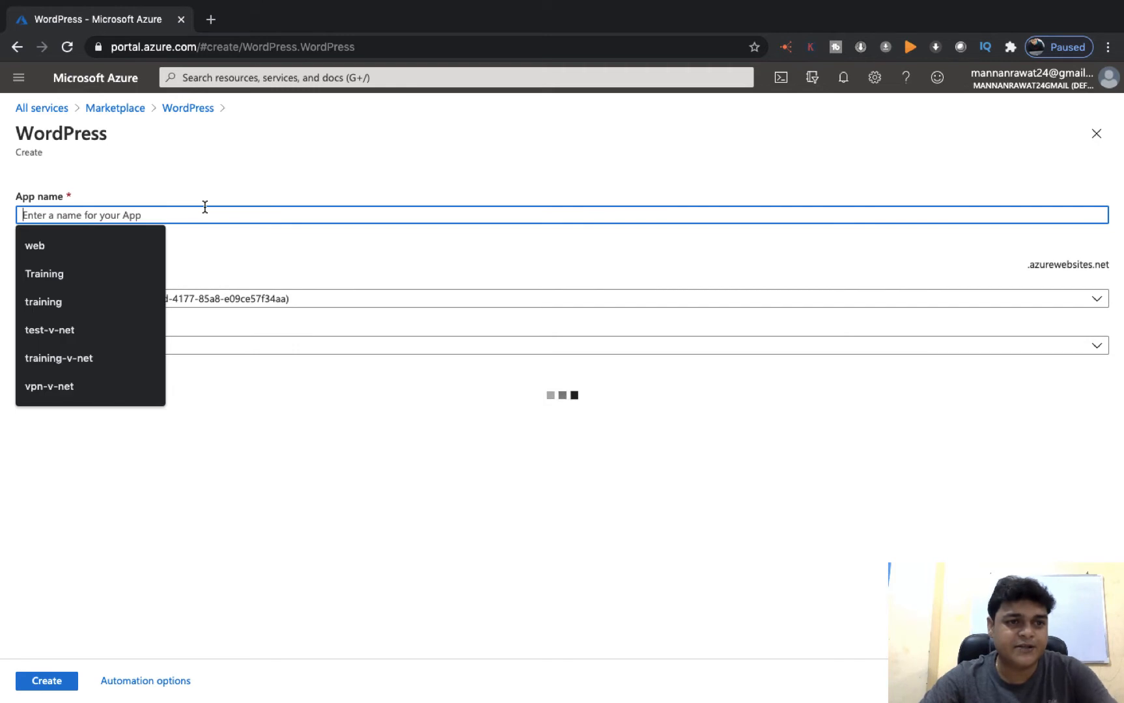
{"action": "type", "text": "azu"}
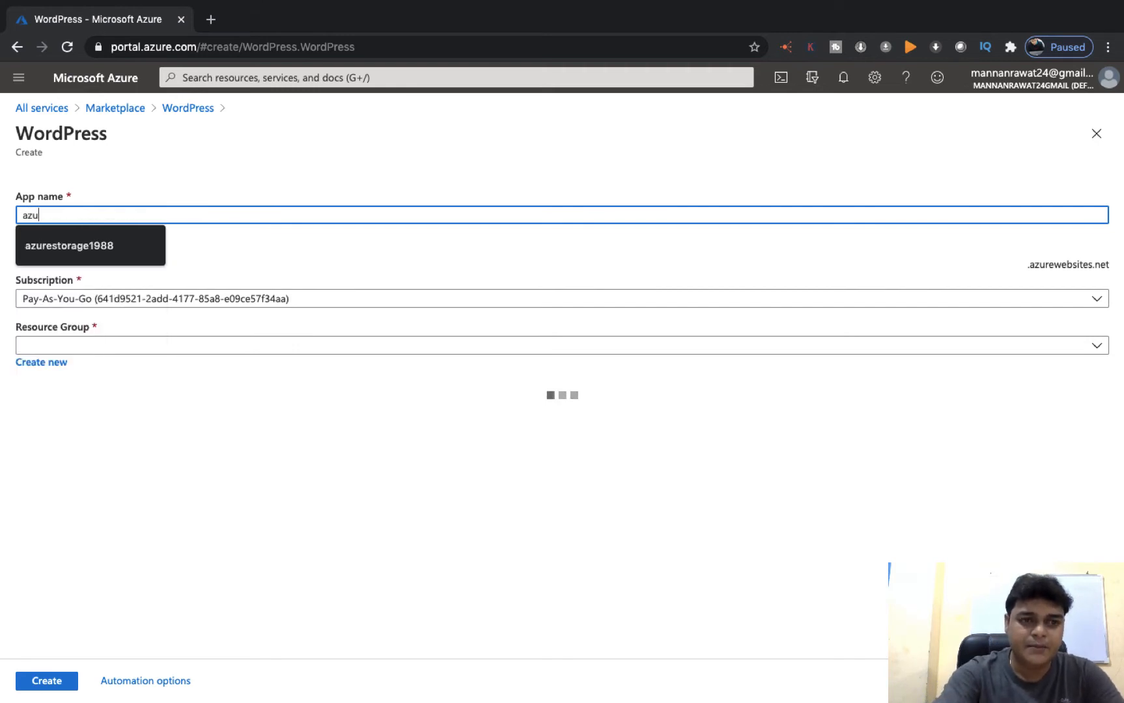
{"action": "type", "text": "rewebapp"}
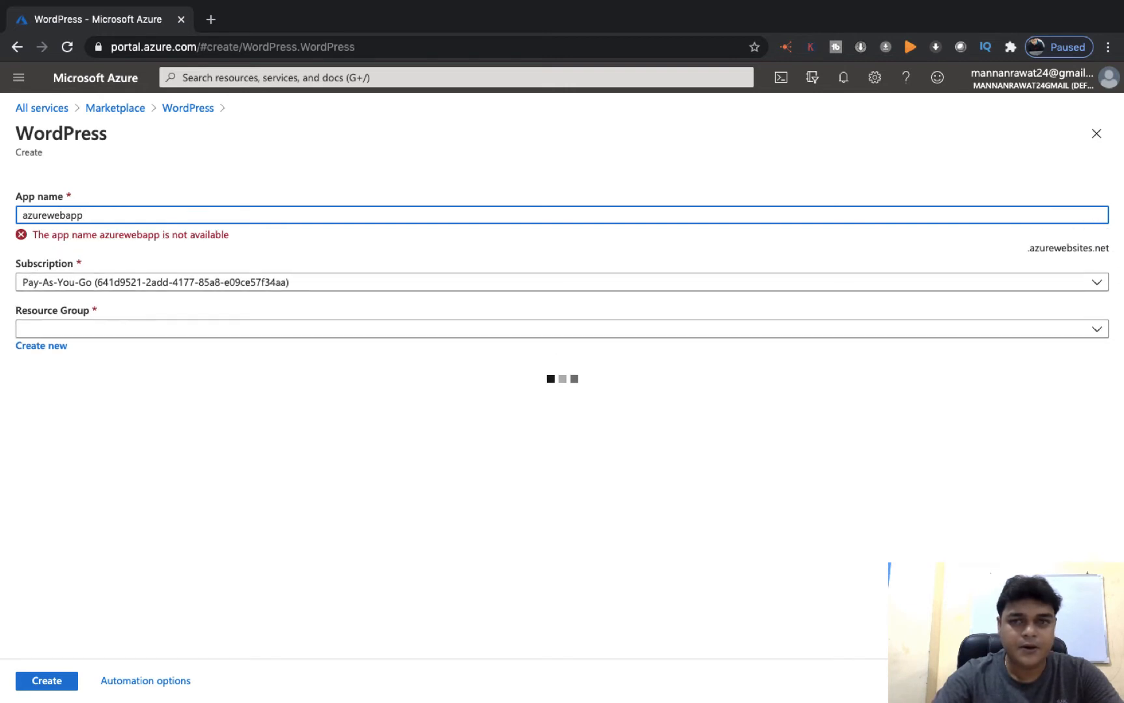
{"action": "type", "text": "1988"}
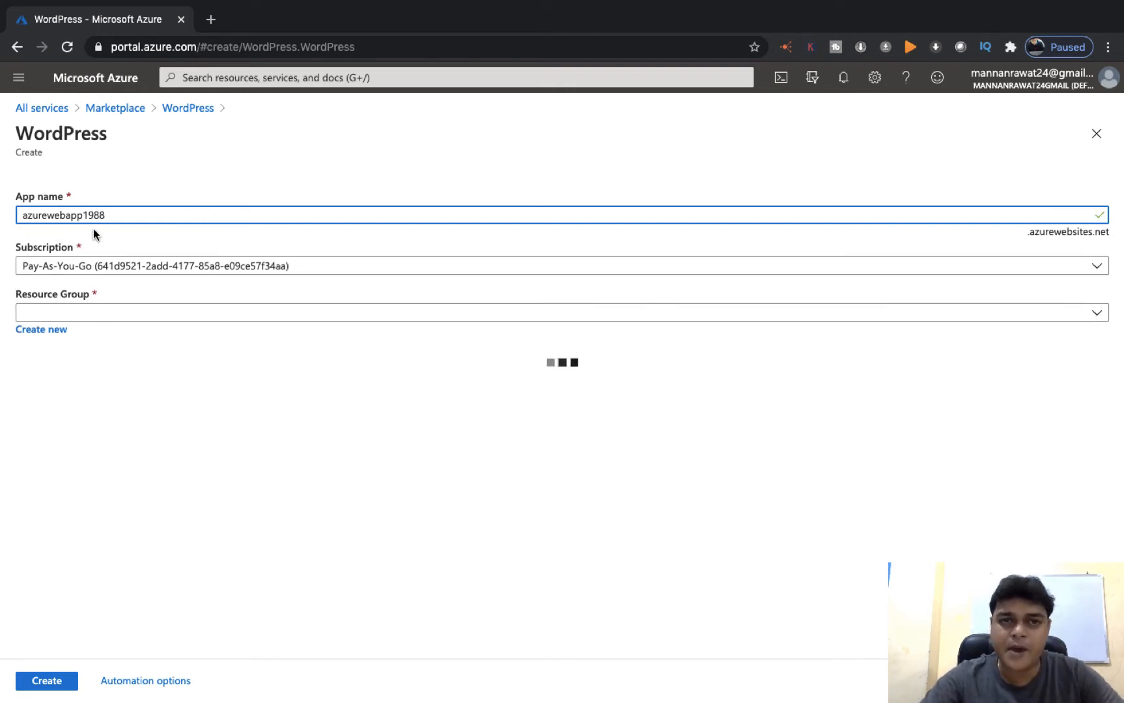
Pick the second Pay-As-You-Go subscription and the Azure-300 resource group, then open the plan picker
{"action": "left_click", "coordinate": [301, 270]}
{"action": "left_click", "coordinate": [301, 270]}
{"action": "left_click", "coordinate": [200, 343]}
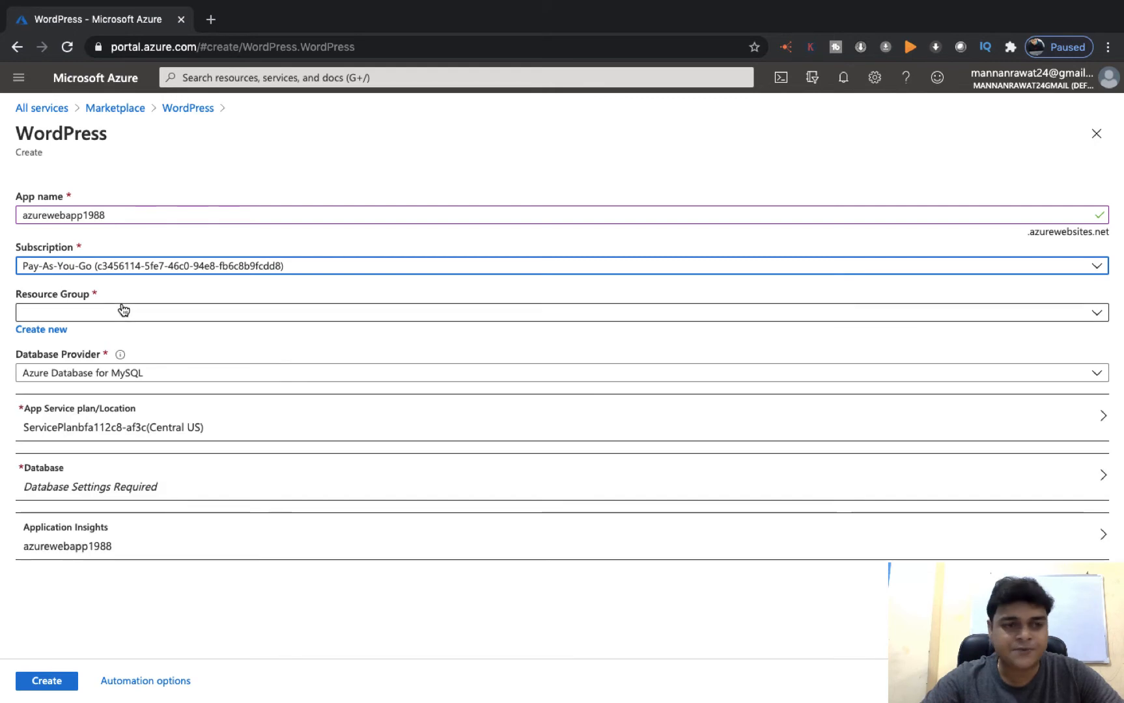
{"action": "left_click", "coordinate": [75, 313]}
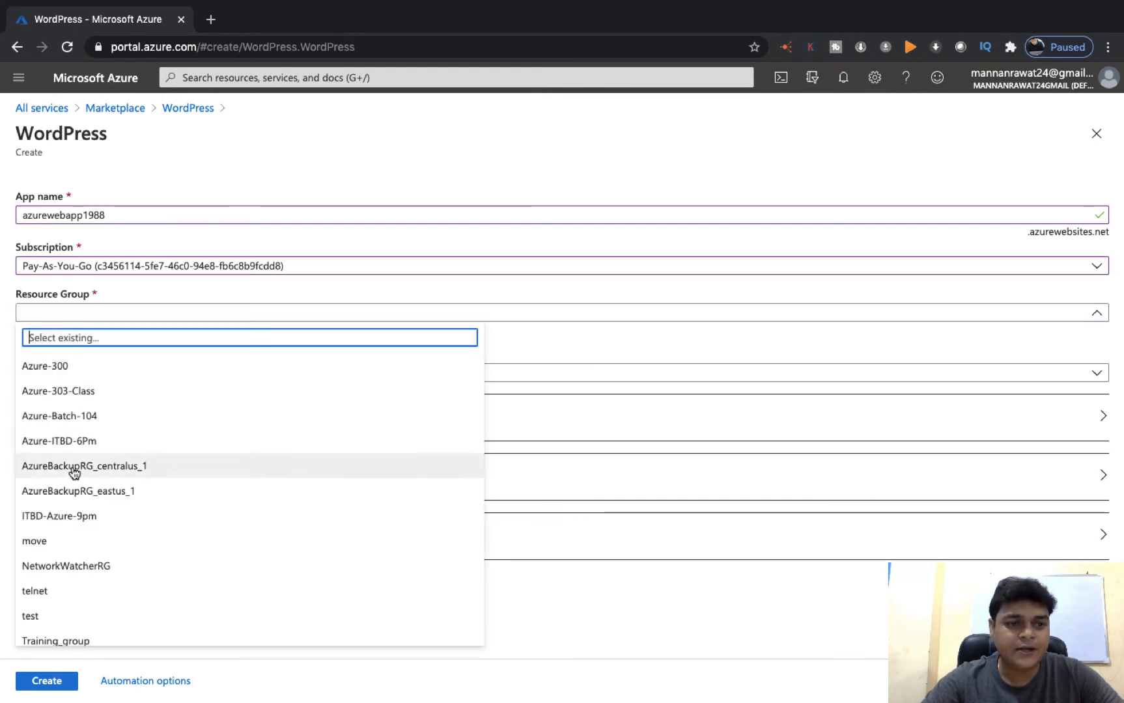
{"action": "left_click", "coordinate": [65, 367]}
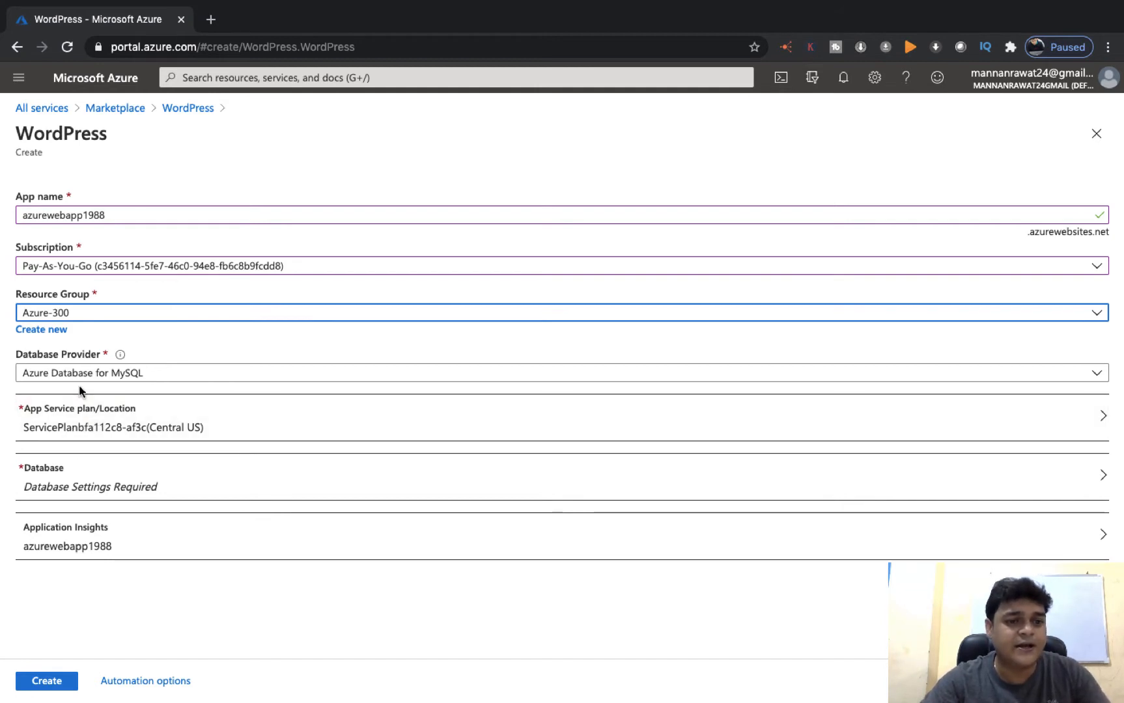
{"action": "left_click", "coordinate": [140, 416]}
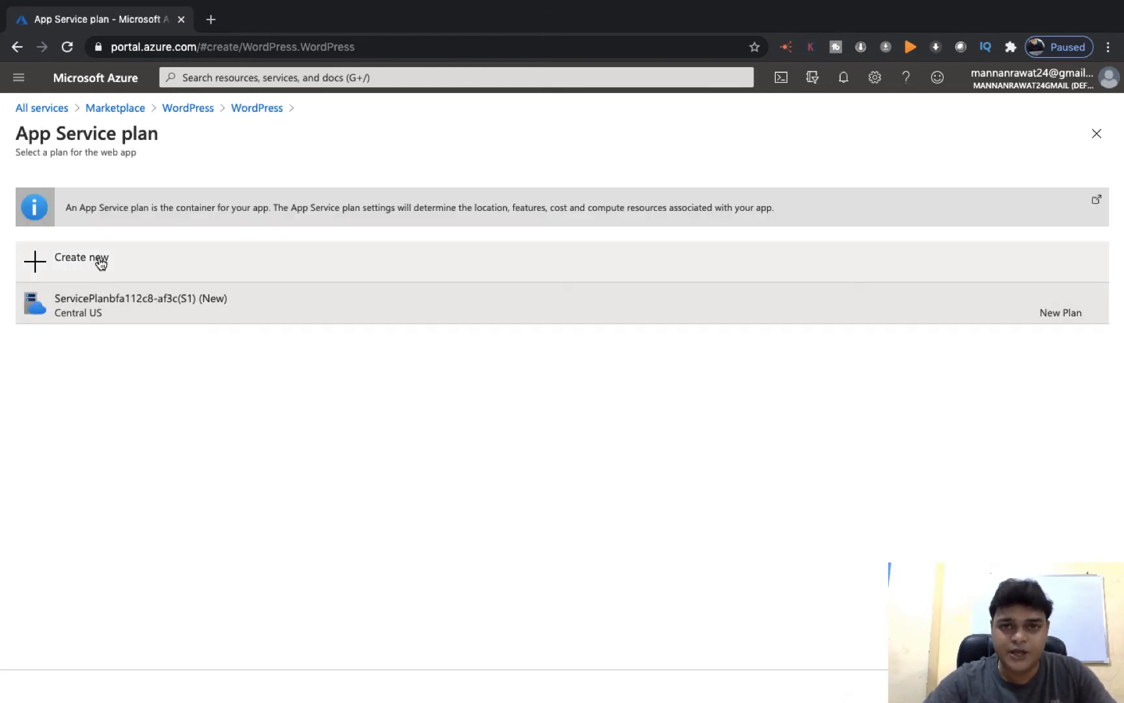
Create a new App Service plan named testplan and open its pricing tier options
{"action": "left_click", "coordinate": [63, 259]}
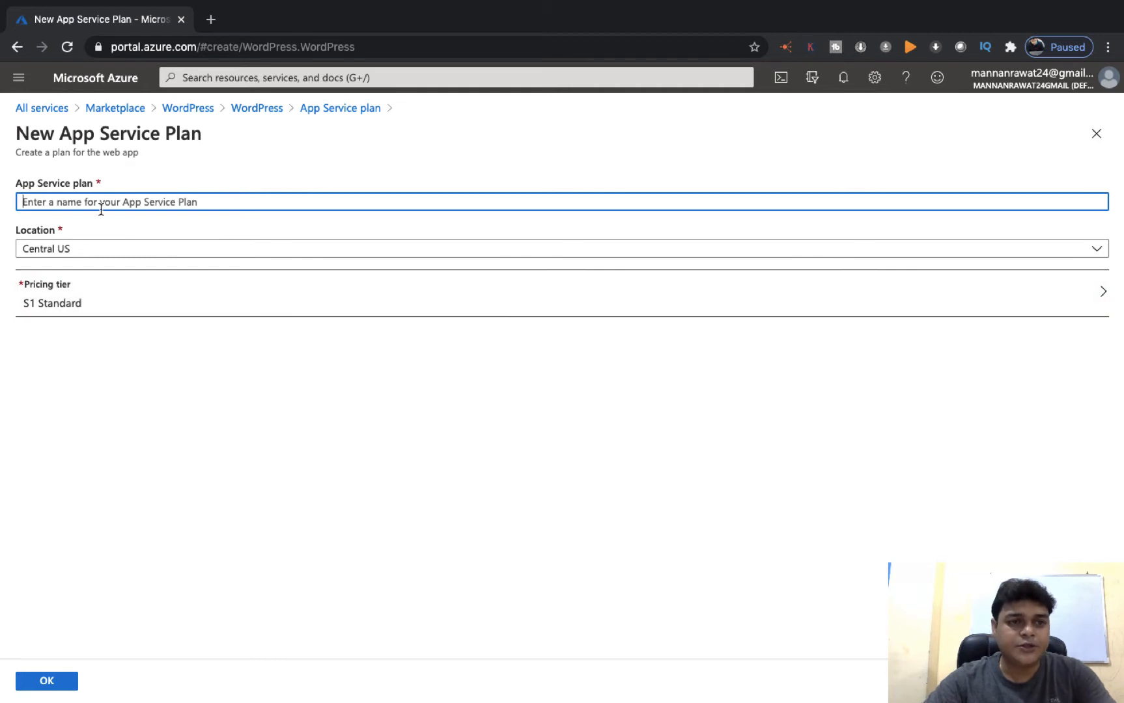
{"action": "type", "text": "test"}
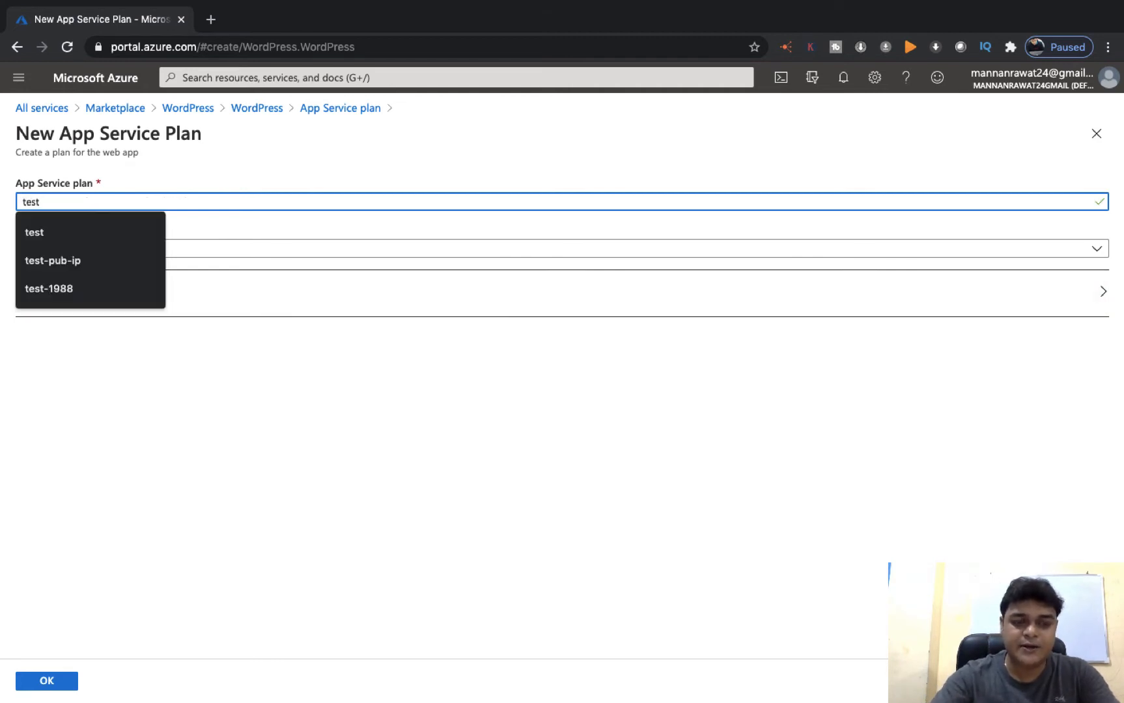
{"action": "type", "text": "plan"}
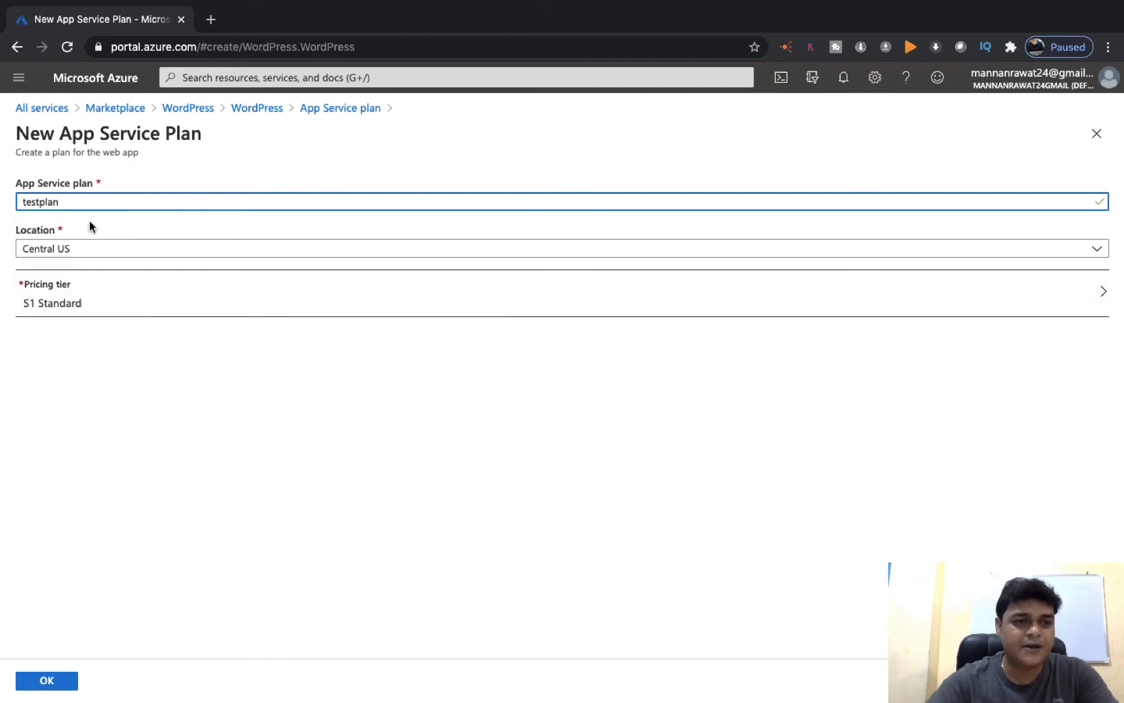
{"action": "left_click", "coordinate": [65, 310]}
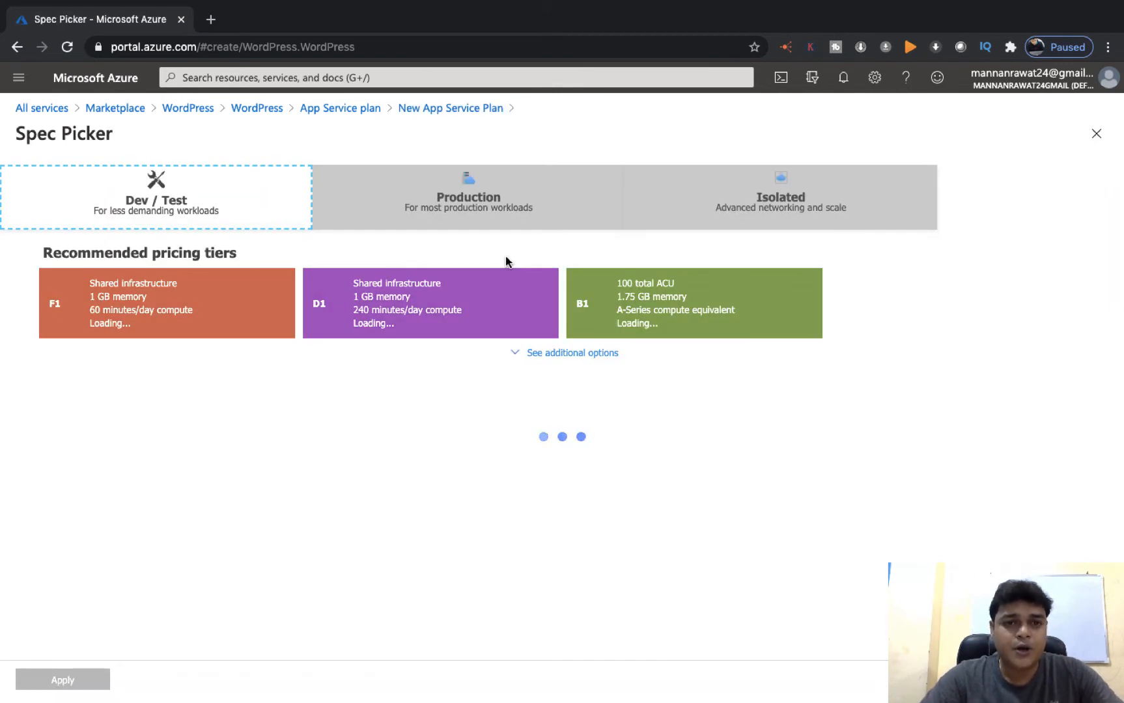
Compare the Dev / Test, Production and Isolated tiers, then apply Production S1
{"action": "left_click", "coordinate": [480, 239]}
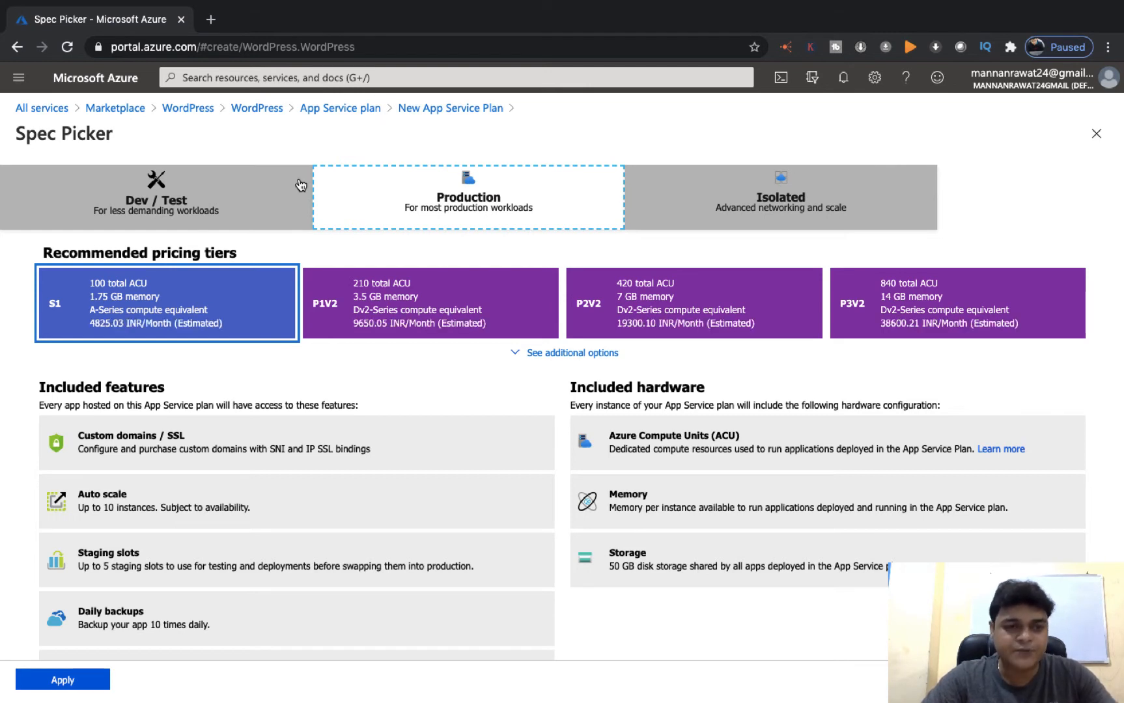
{"action": "left_click", "coordinate": [173, 197]}
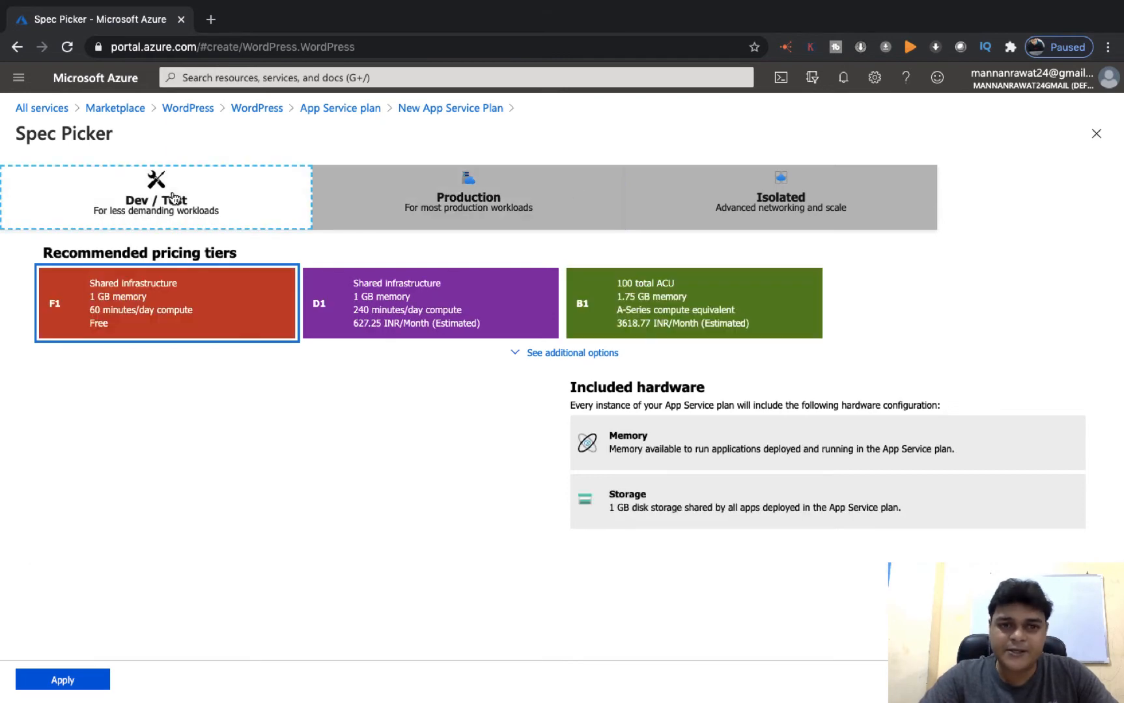
{"action": "left_click", "coordinate": [511, 207]}
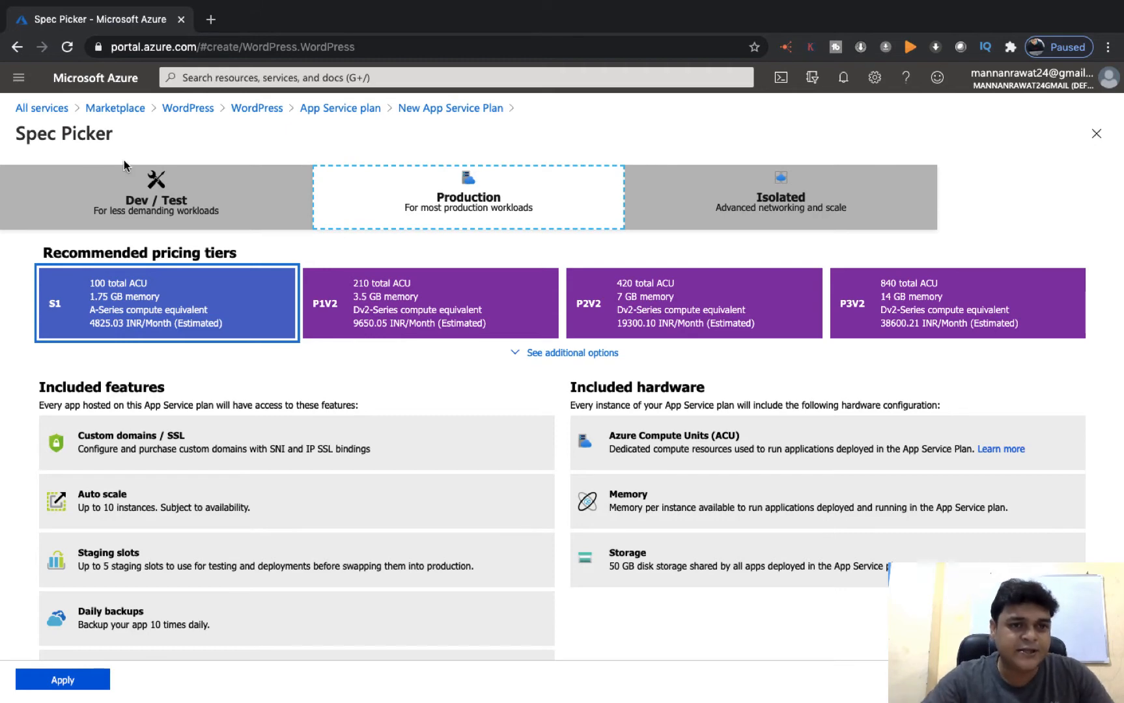
{"action": "left_click", "coordinate": [147, 203]}
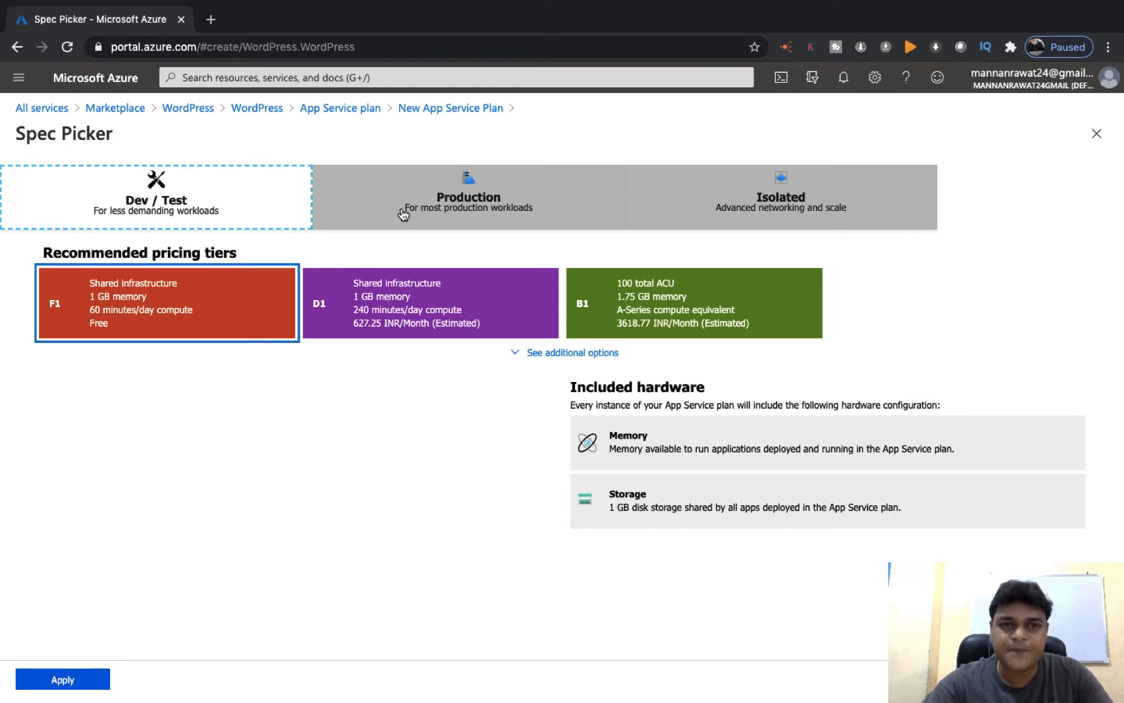
{"action": "left_click", "coordinate": [450, 209]}
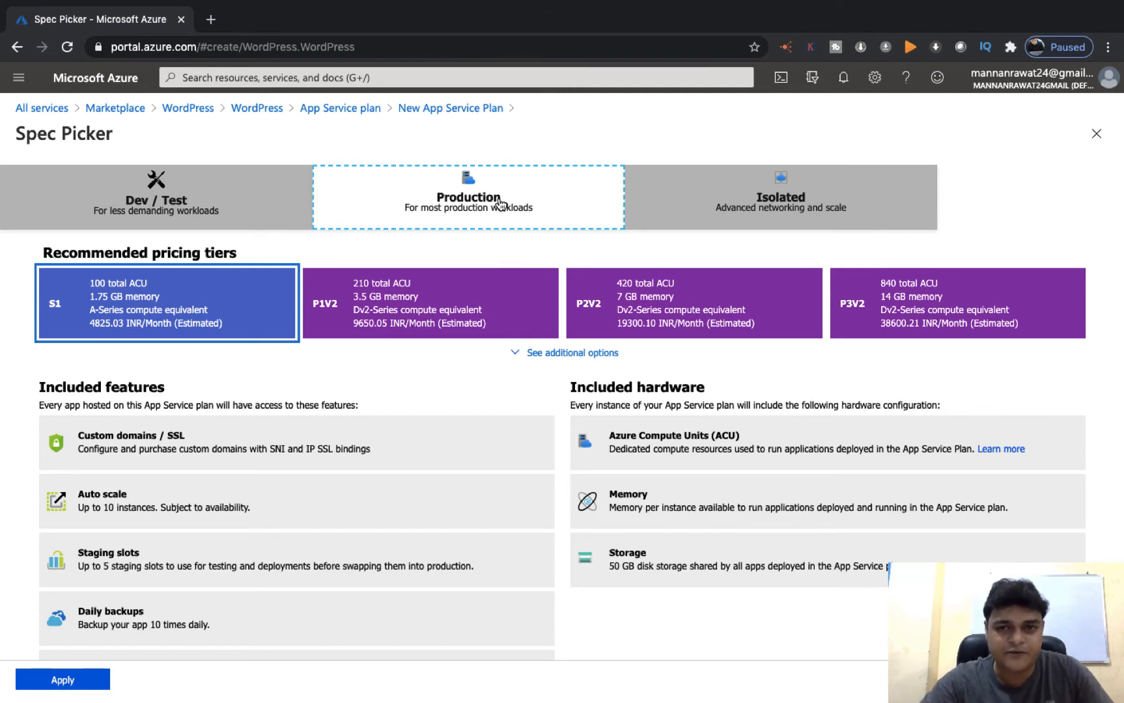
{"action": "left_click", "coordinate": [808, 209]}
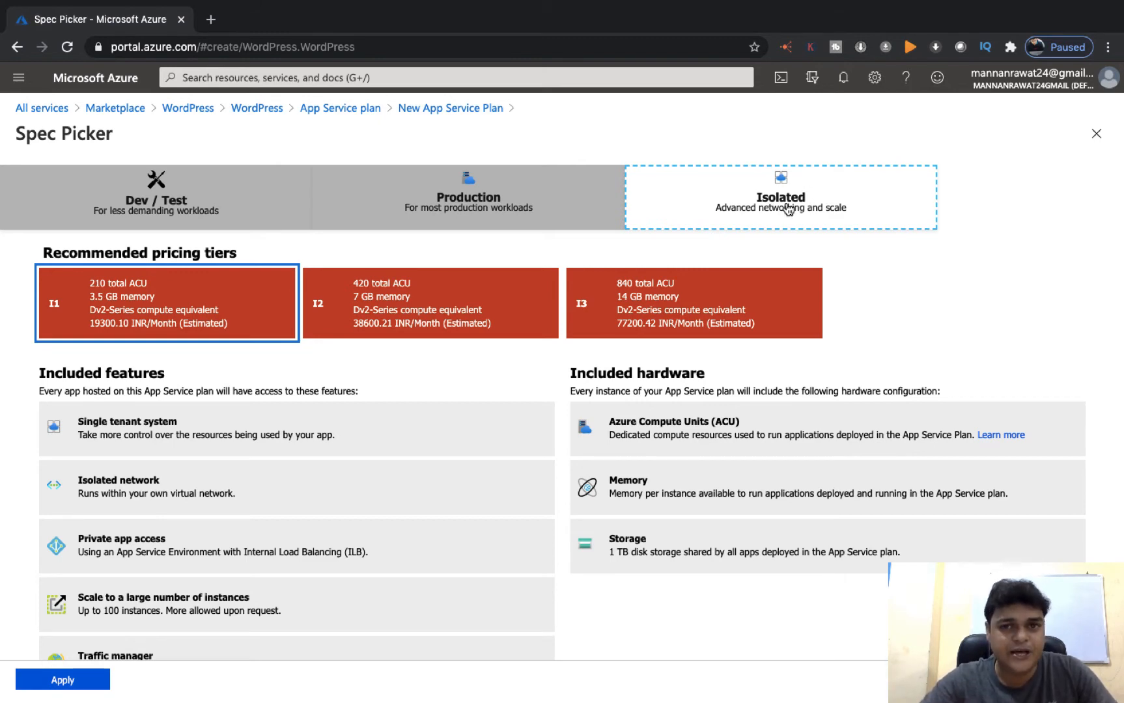
{"action": "left_click", "coordinate": [519, 201]}
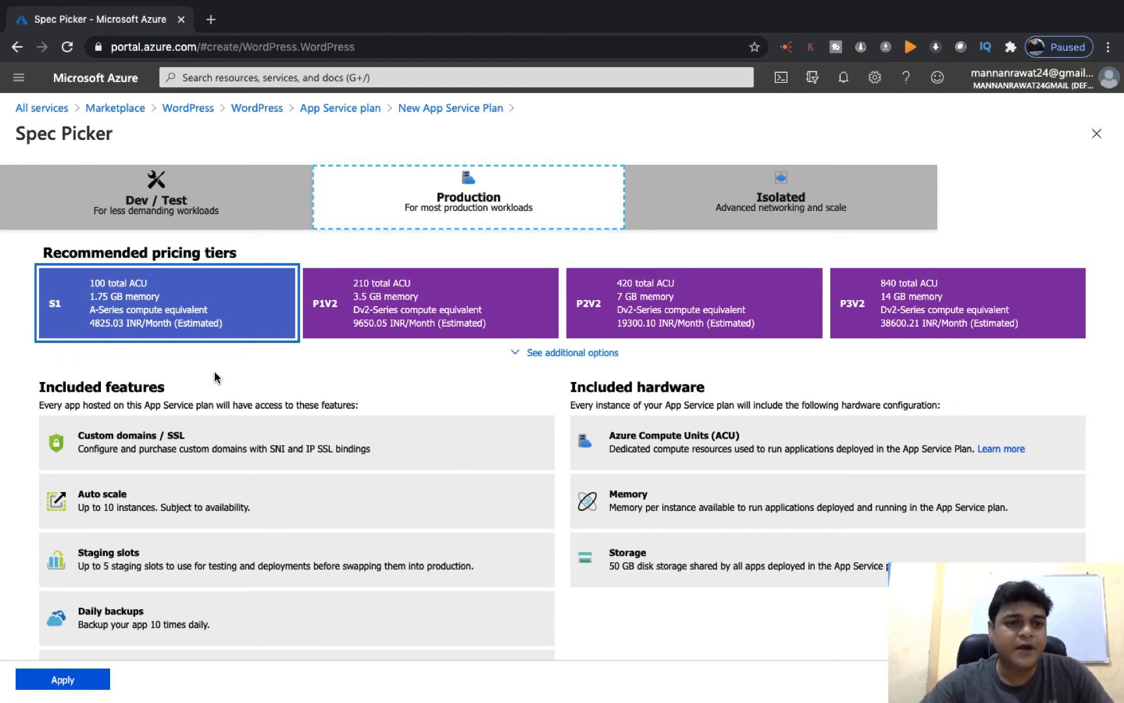
{"action": "left_click", "coordinate": [229, 296]}
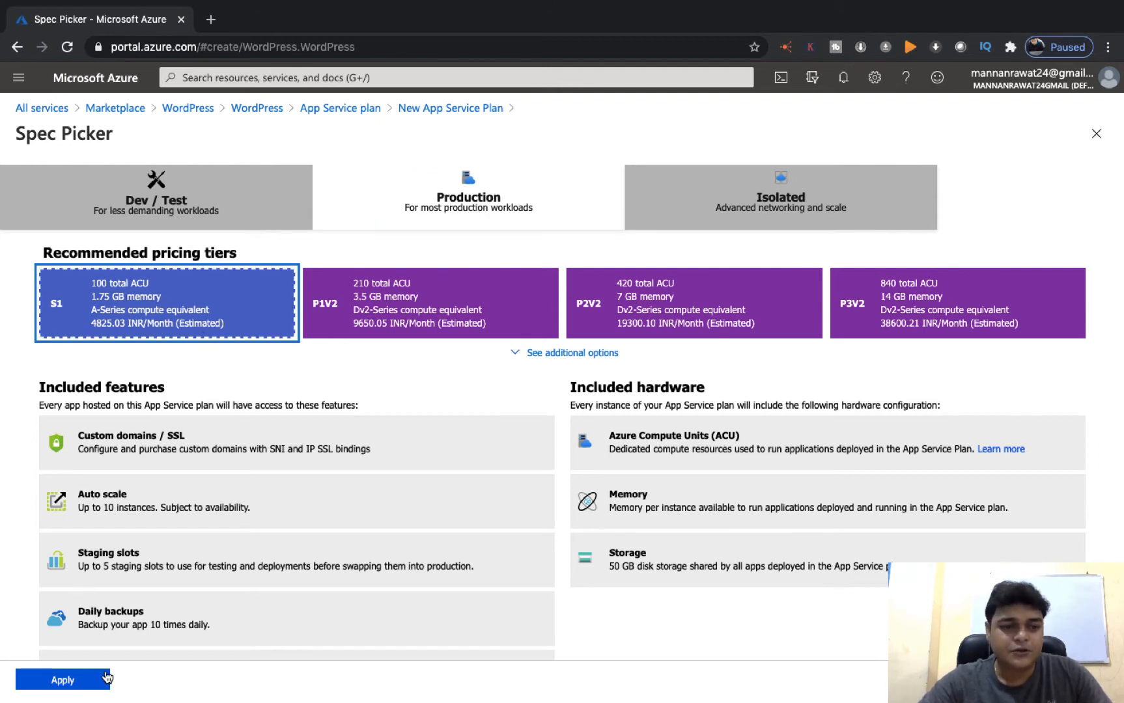
{"action": "left_click", "coordinate": [81, 684]}
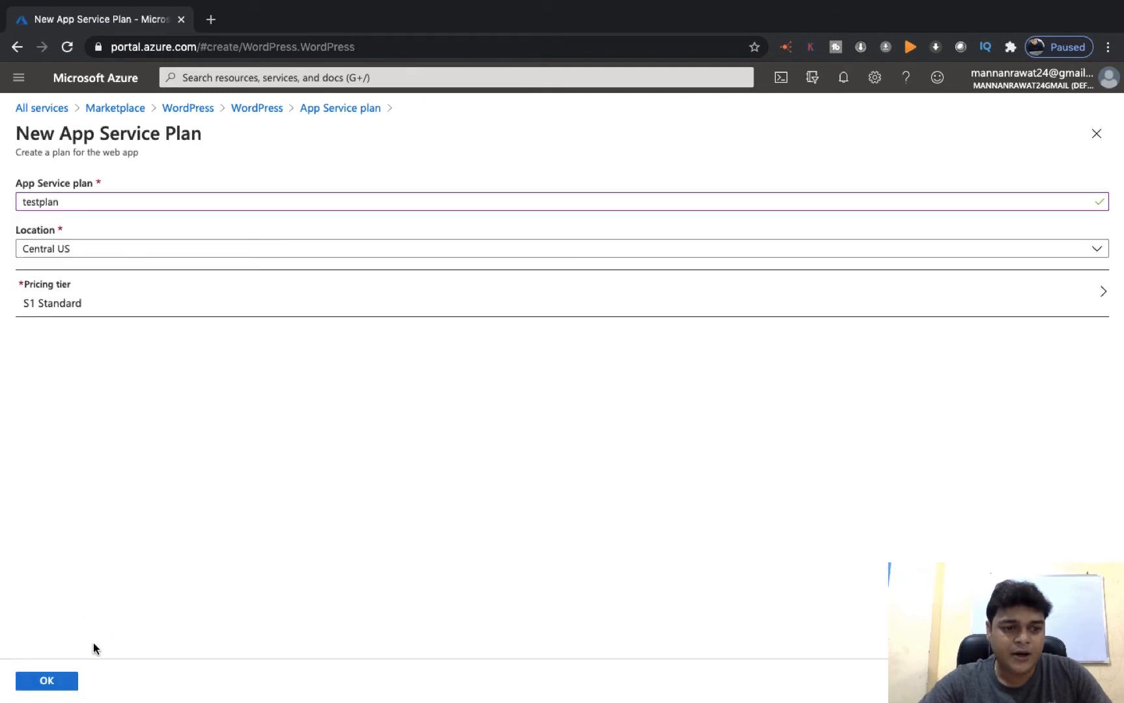
Confirm testplan, enter and confirm the MySQL admin password, and keep version 5.7
{"action": "left_click", "coordinate": [46, 682]}
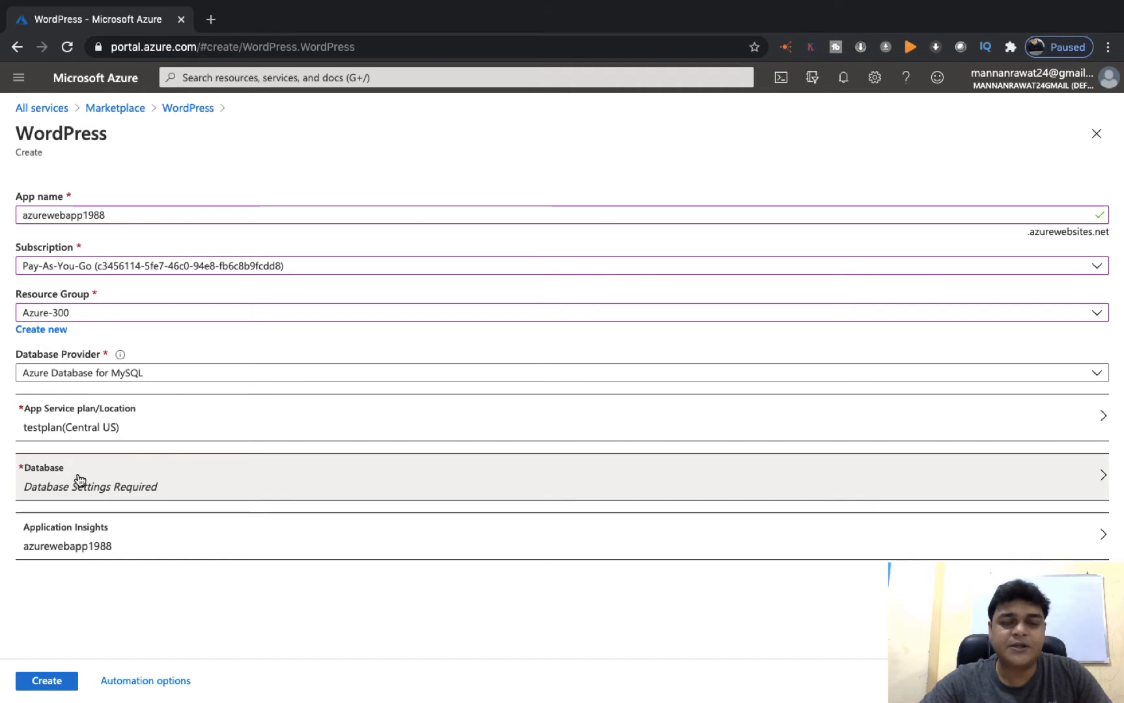
{"action": "left_click", "coordinate": [80, 480]}
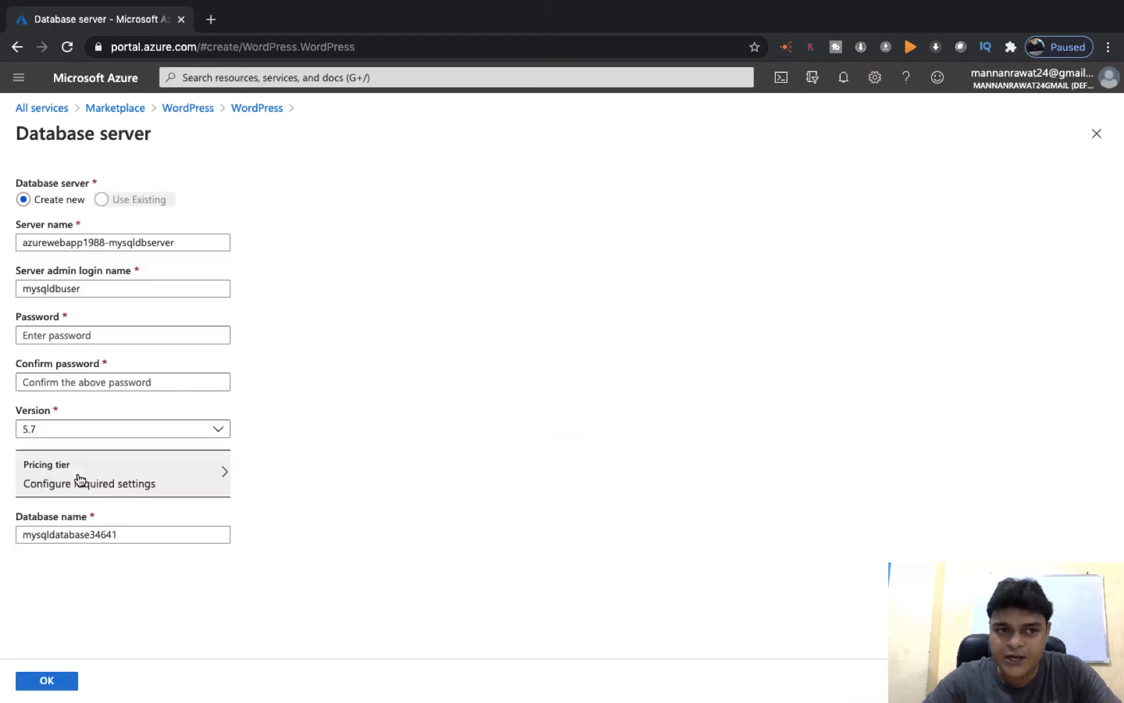
{"action": "left_click", "coordinate": [98, 333]}
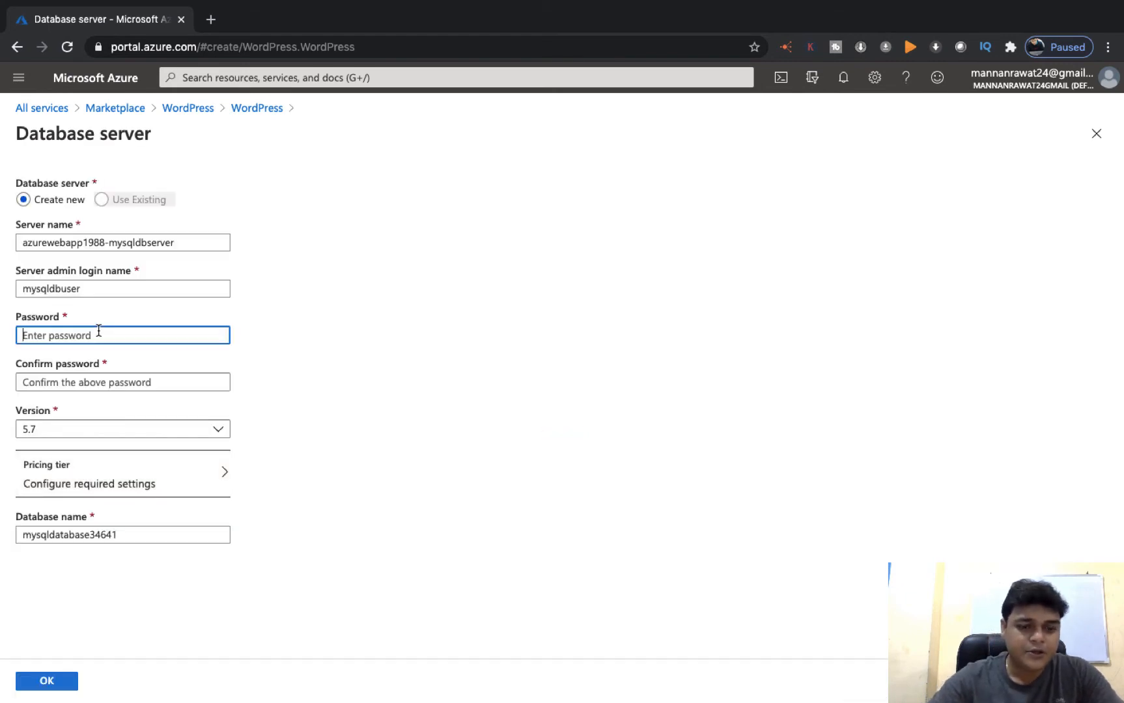
{"action": "type", "text": "•••••••"}
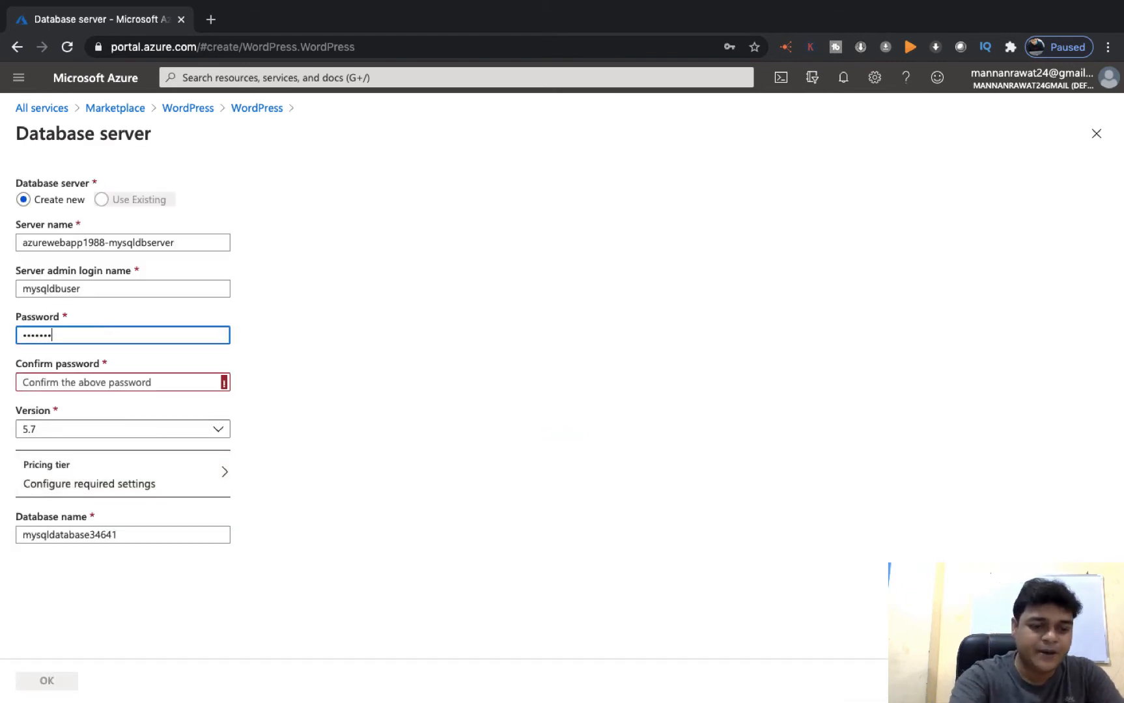
{"action": "type", "text": "••"}
{"action": "key", "text": "Tab"}
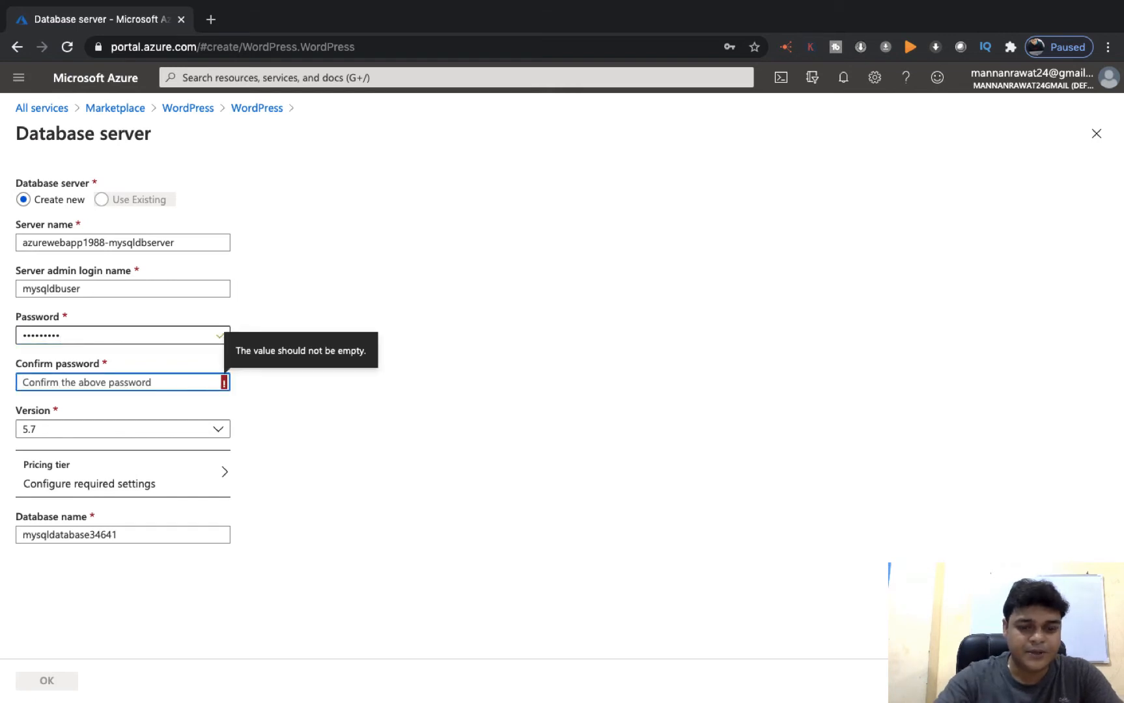
{"action": "type", "text": "••••••••"}
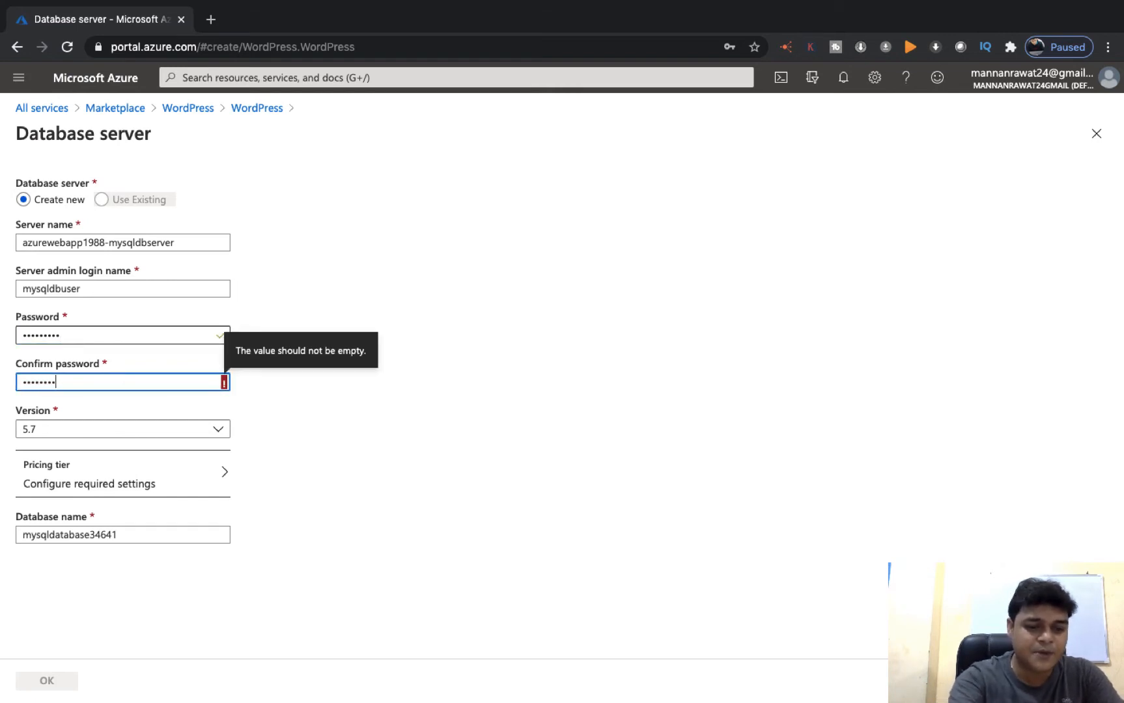
{"action": "left_click", "coordinate": [104, 434]}
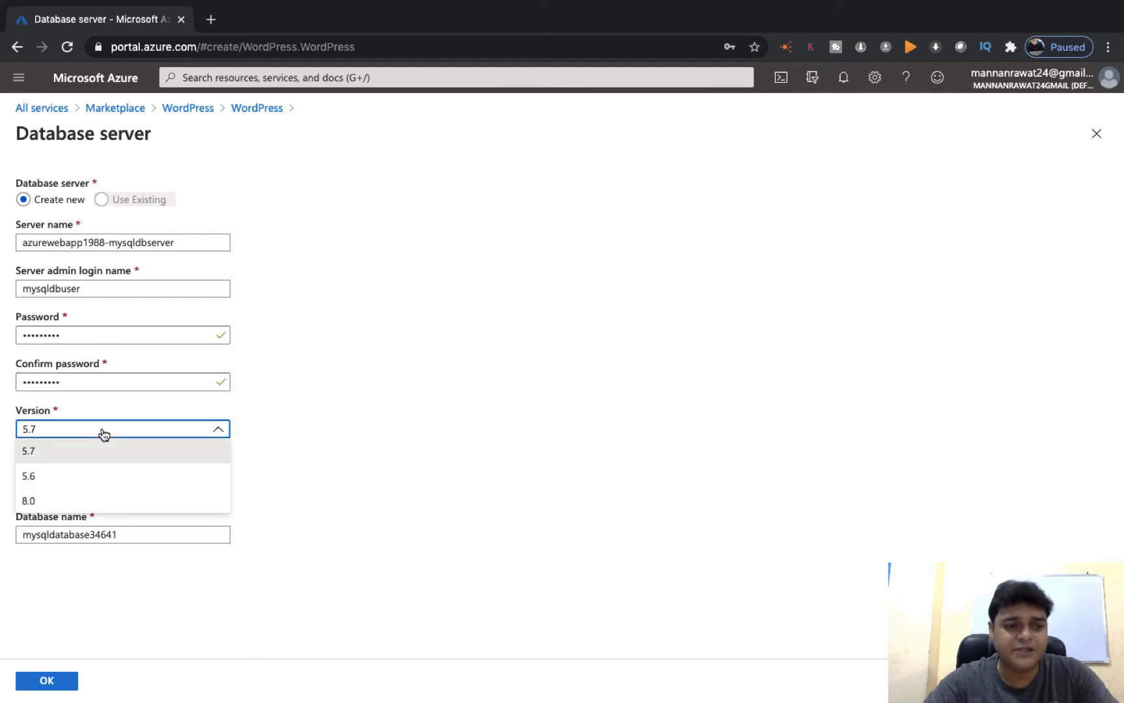
{"action": "left_click", "coordinate": [55, 464]}
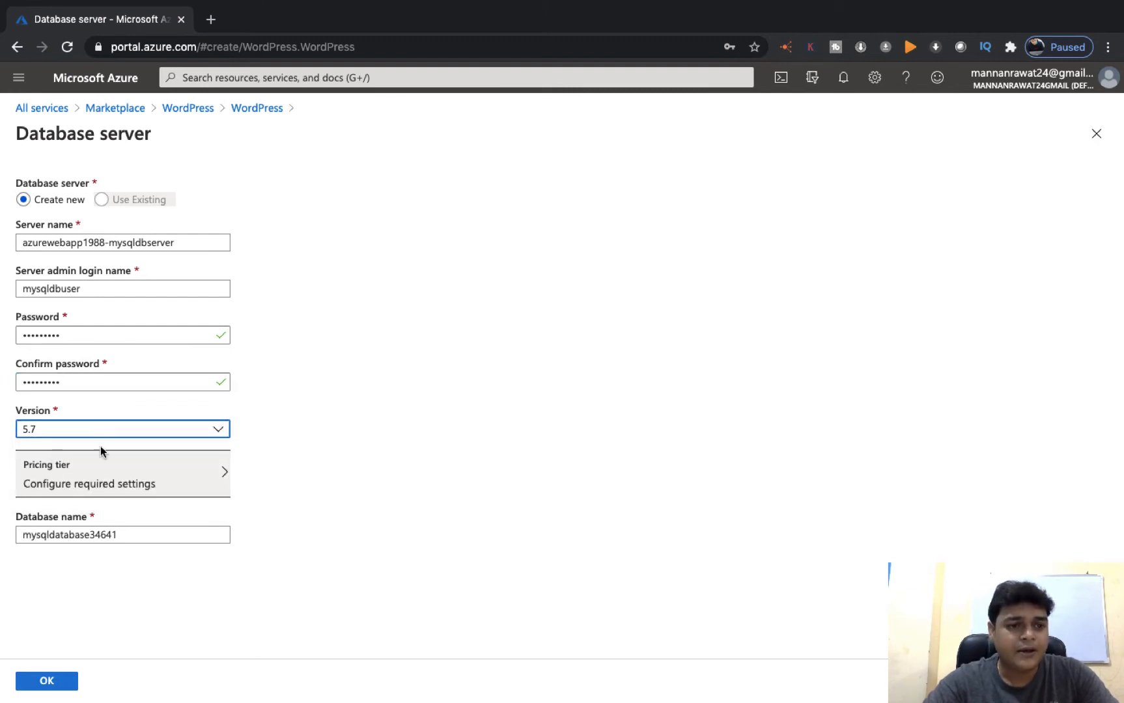
Give the MySQL server the Basic tier with 1 vCore and 5 GB storage, and confirm
{"action": "left_click", "coordinate": [93, 484]}
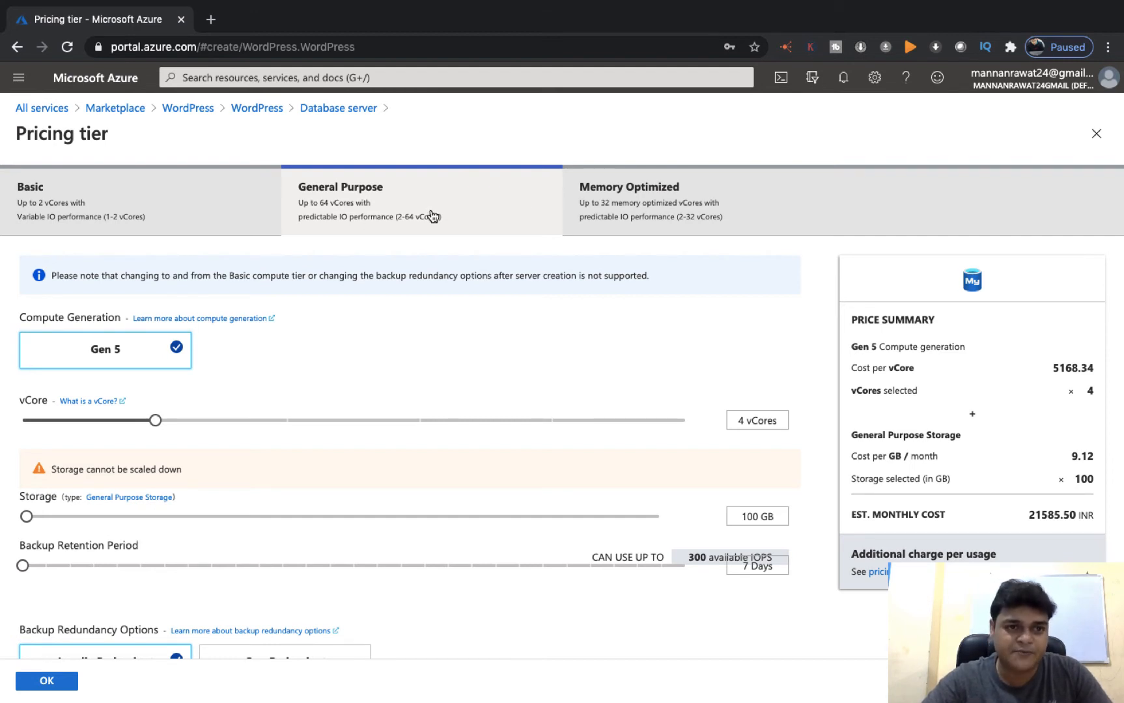
{"action": "left_click", "coordinate": [225, 209]}
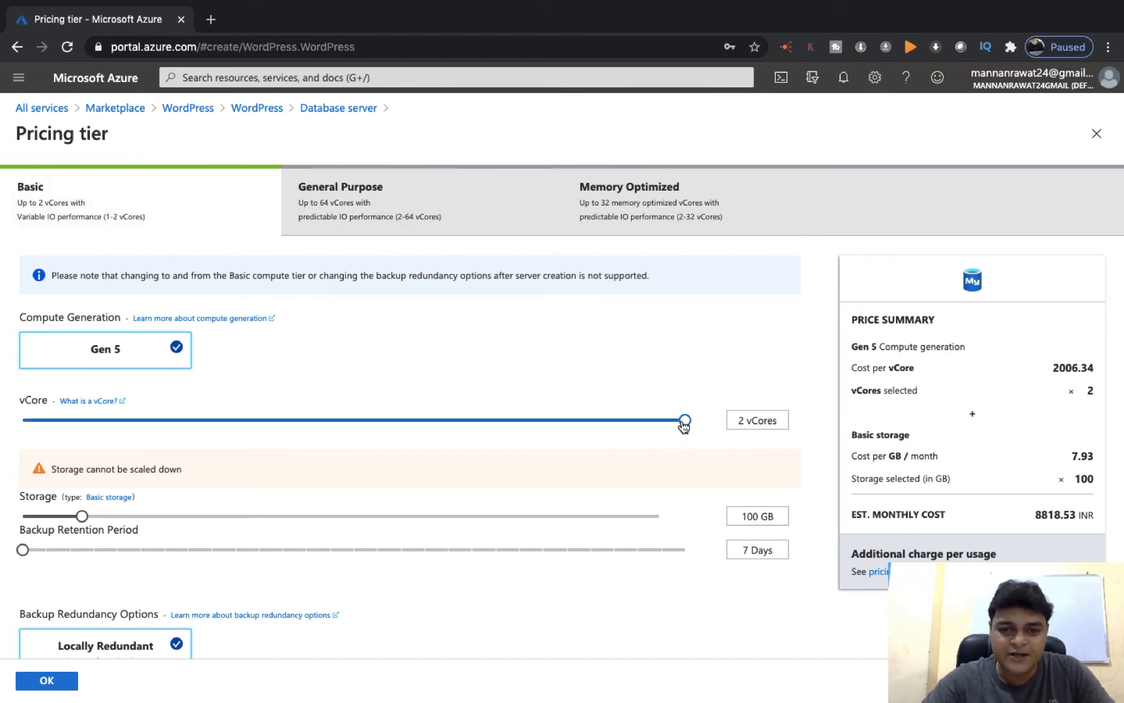
{"action": "left_click_drag", "start_coordinate": [683, 423], "coordinate": [266, 409]}
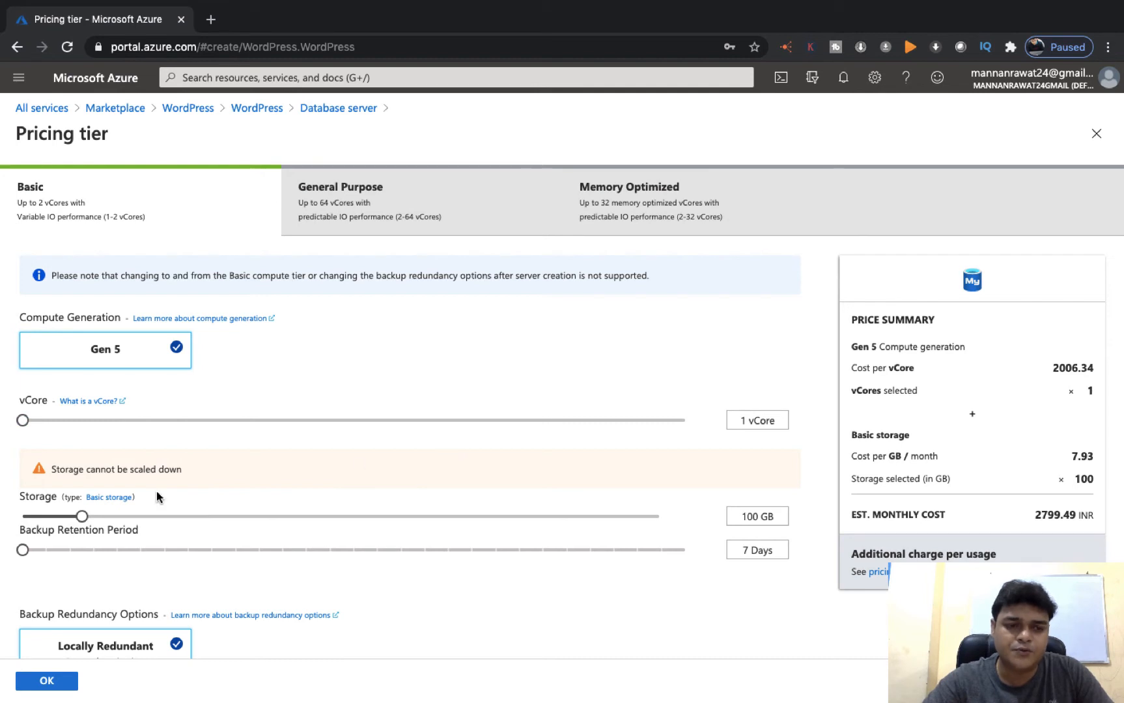
{"action": "left_click_drag", "start_coordinate": [83, 517], "coordinate": [8, 524]}
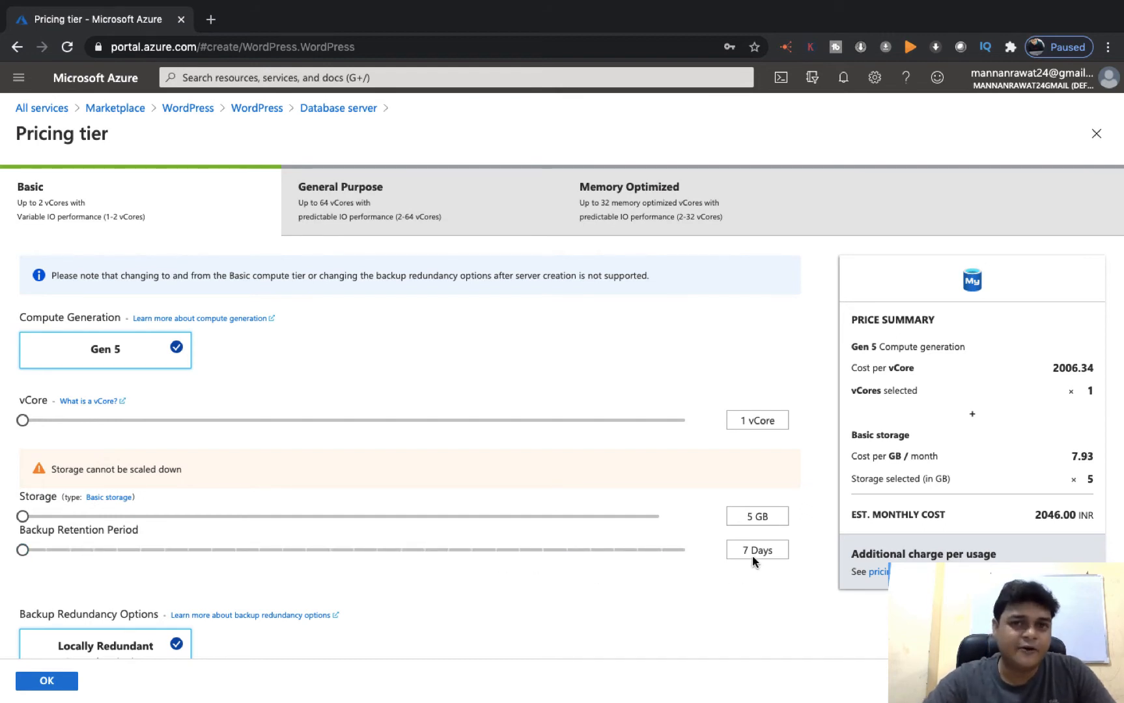
{"action": "scroll", "coordinate": [753, 561], "scroll_direction": "down", "scroll_amount": 2}
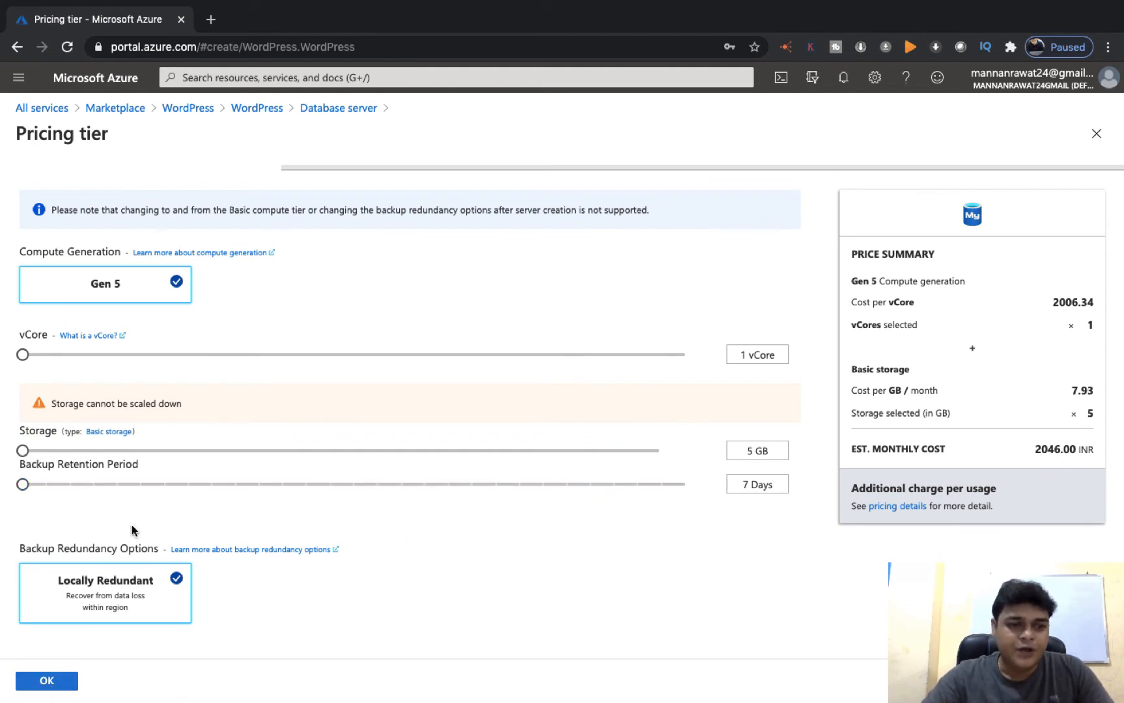
{"action": "left_click", "coordinate": [58, 681]}
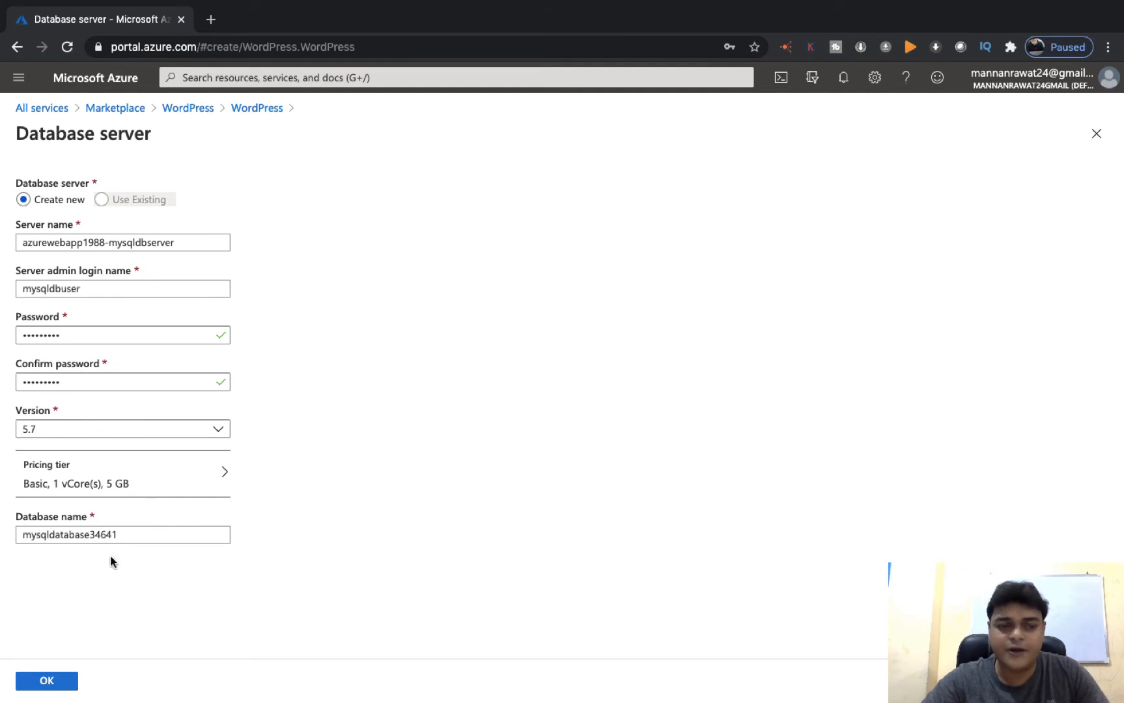
{"action": "left_click", "coordinate": [52, 687]}
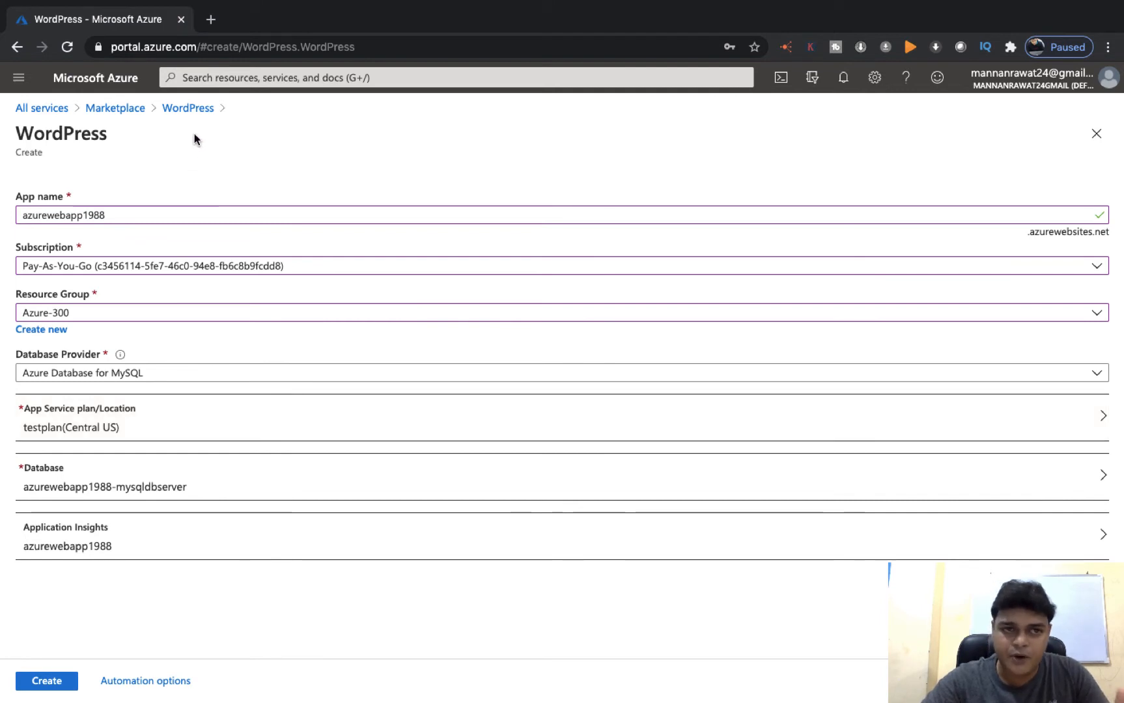
{"action": "left_click", "coordinate": [44, 681]}
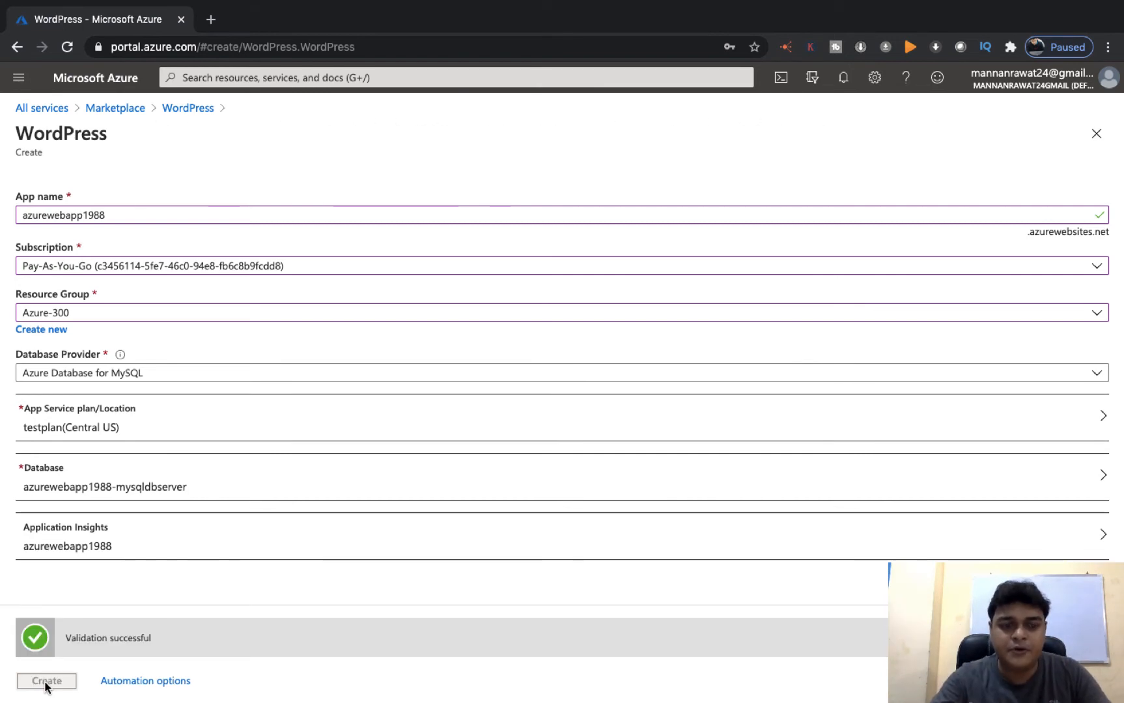
{"action": "left_click", "coordinate": [46, 684]}
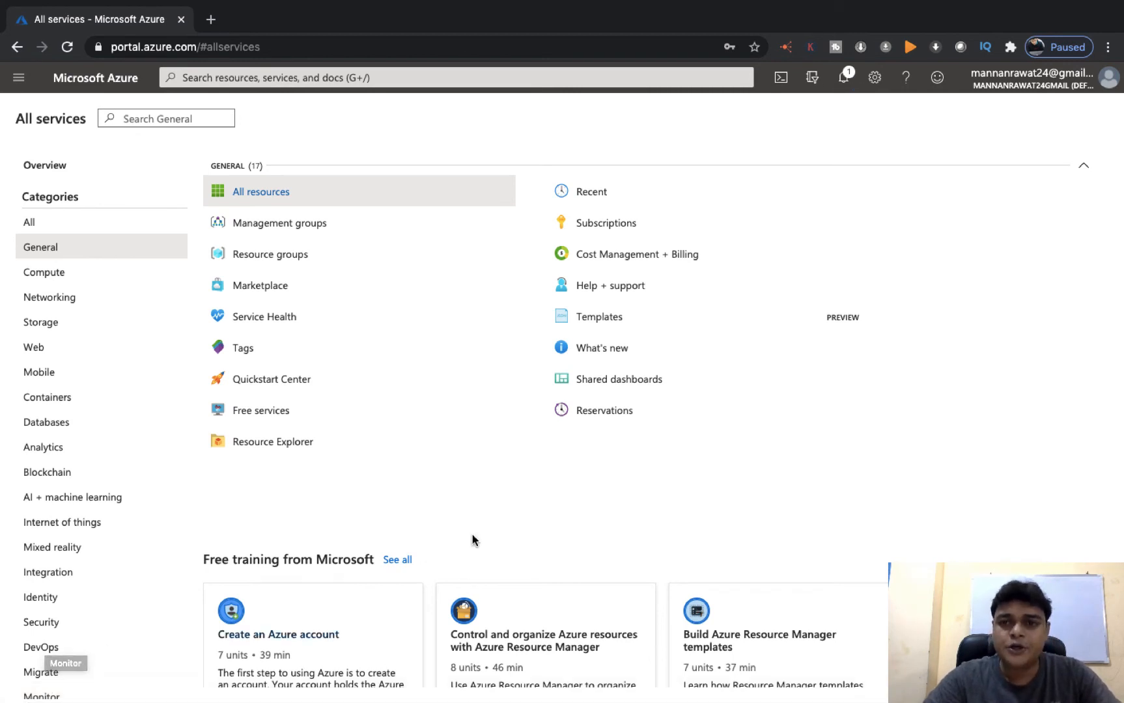
Check notifications for the successful deployment and go to the azurewebapp1988 web app
{"action": "left_click", "coordinate": [842, 80]}
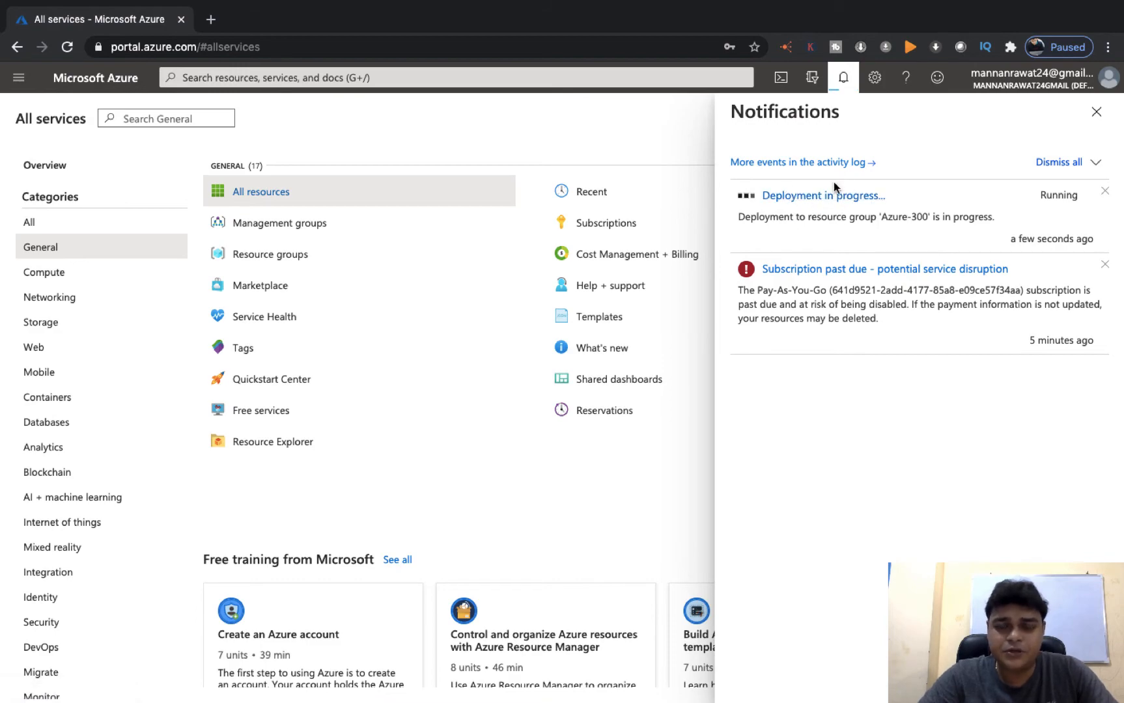
{"action": "key", "text": "ctrl+Left"}
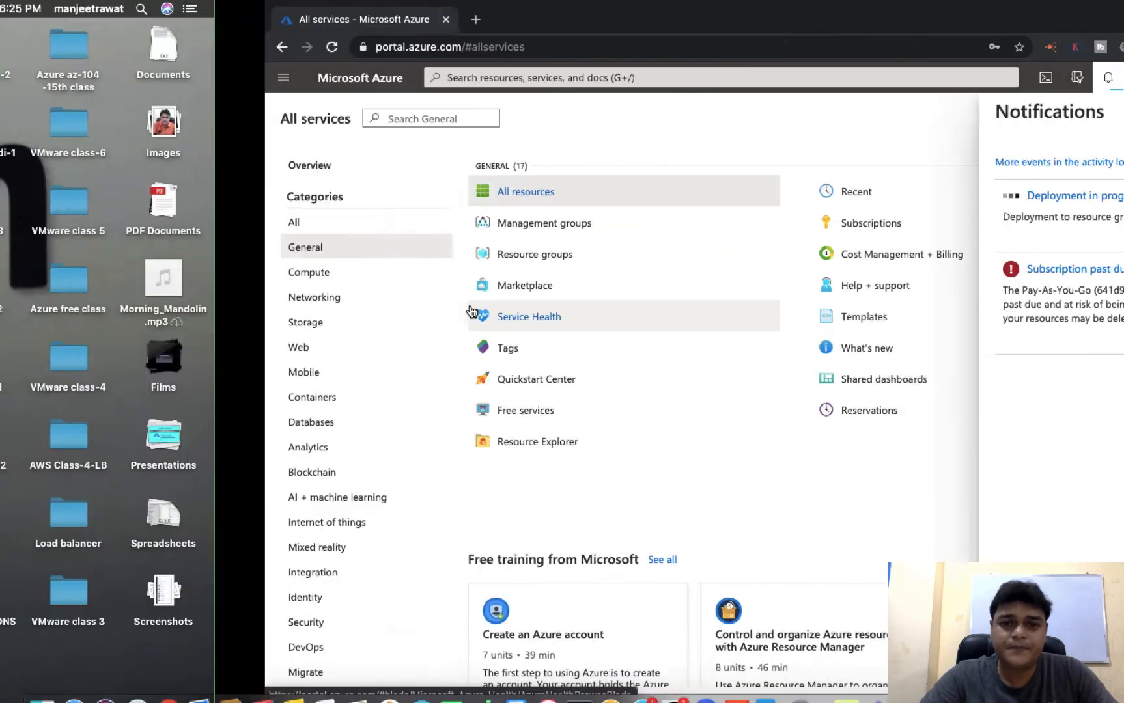
{"action": "right_click", "coordinate": [844, 677]}
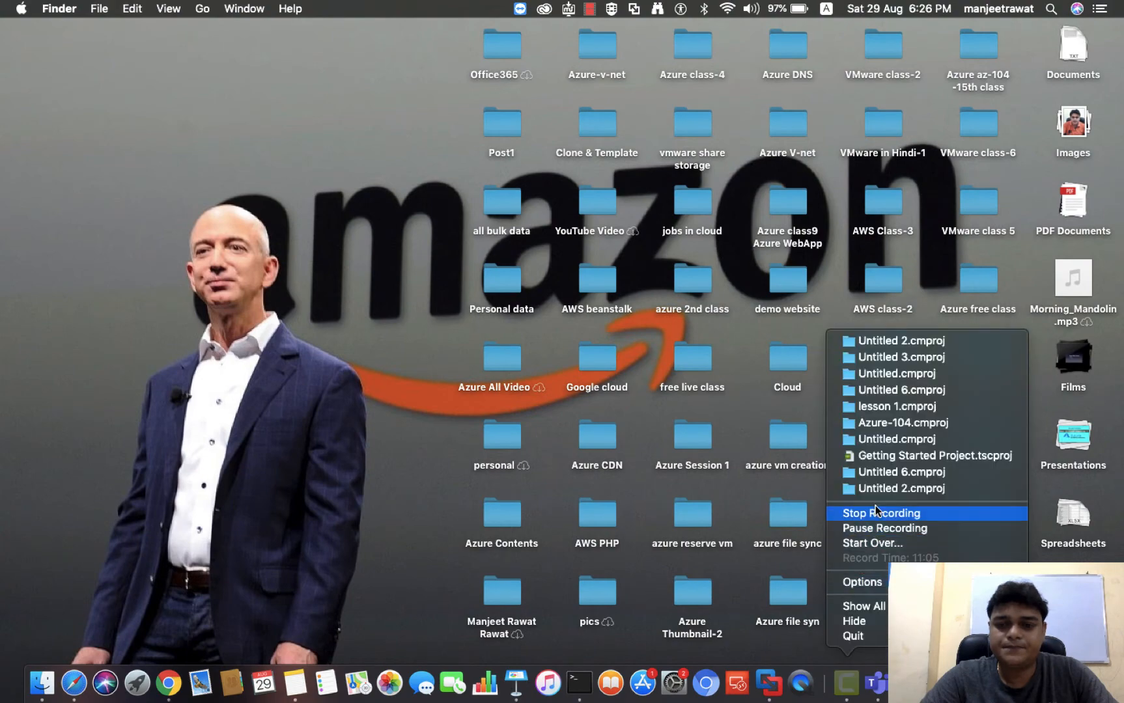
{"action": "left_click", "coordinate": [876, 527]}
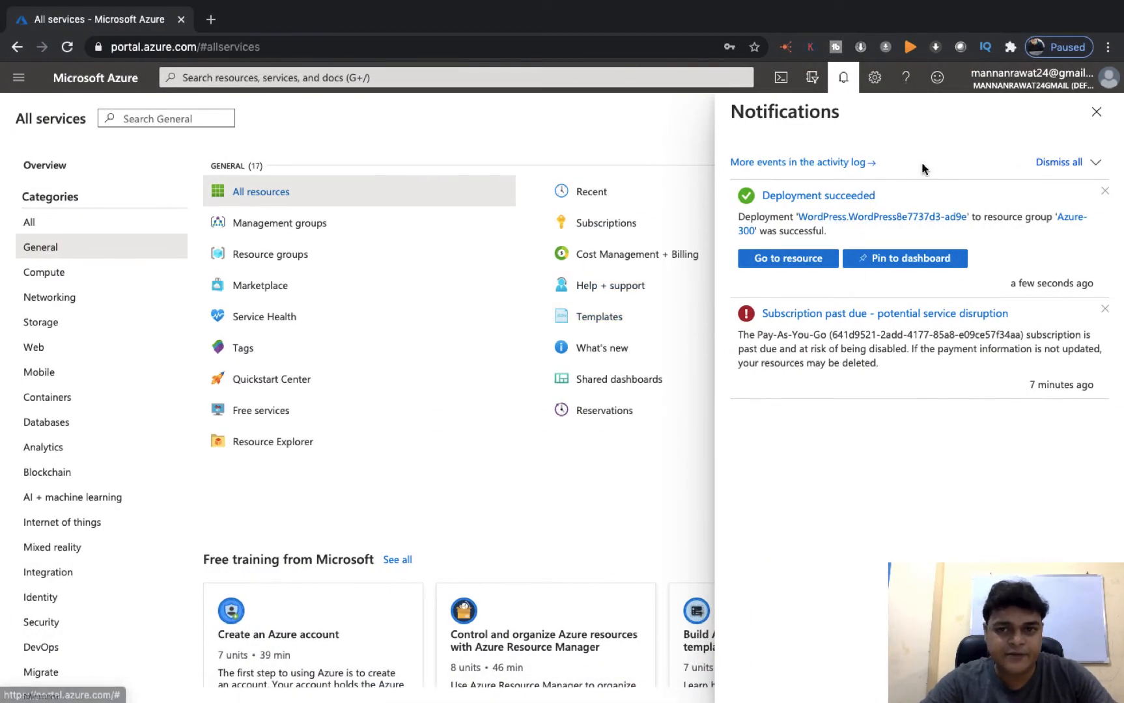
{"action": "left_click", "coordinate": [774, 262]}
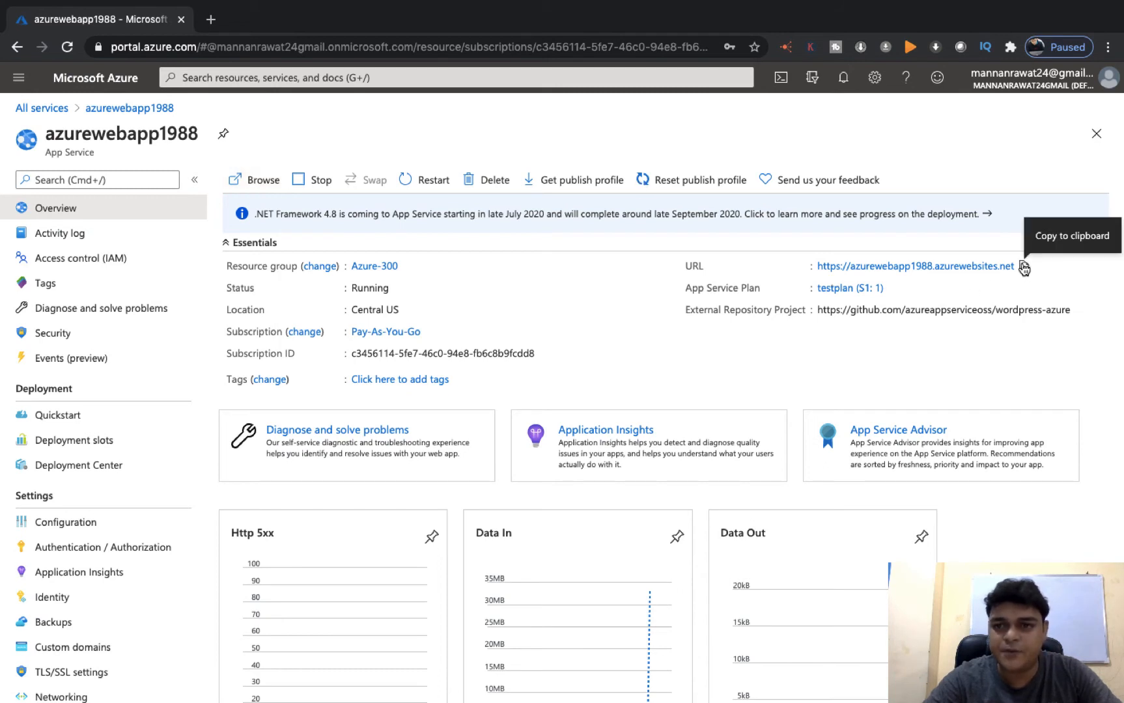
Load azurewebapp1988.azurewebsites.net in a new browser tab
{"action": "left_click", "coordinate": [213, 21]}
{"action": "type", "text": "https://azurewebapp1988.azurewebsites.net"}
{"action": "key", "text": "Return"}
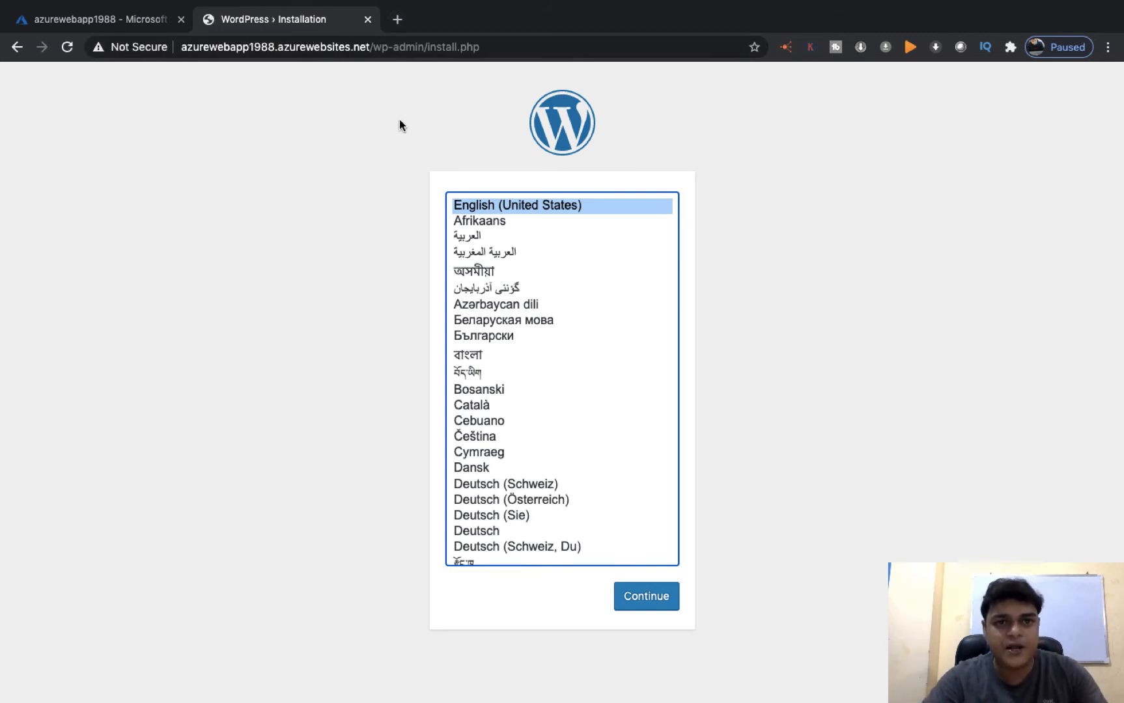
Choose English (United States), title the site AzureOnlineClass, and set username cloud with a new admin password
{"action": "left_click", "coordinate": [648, 599]}
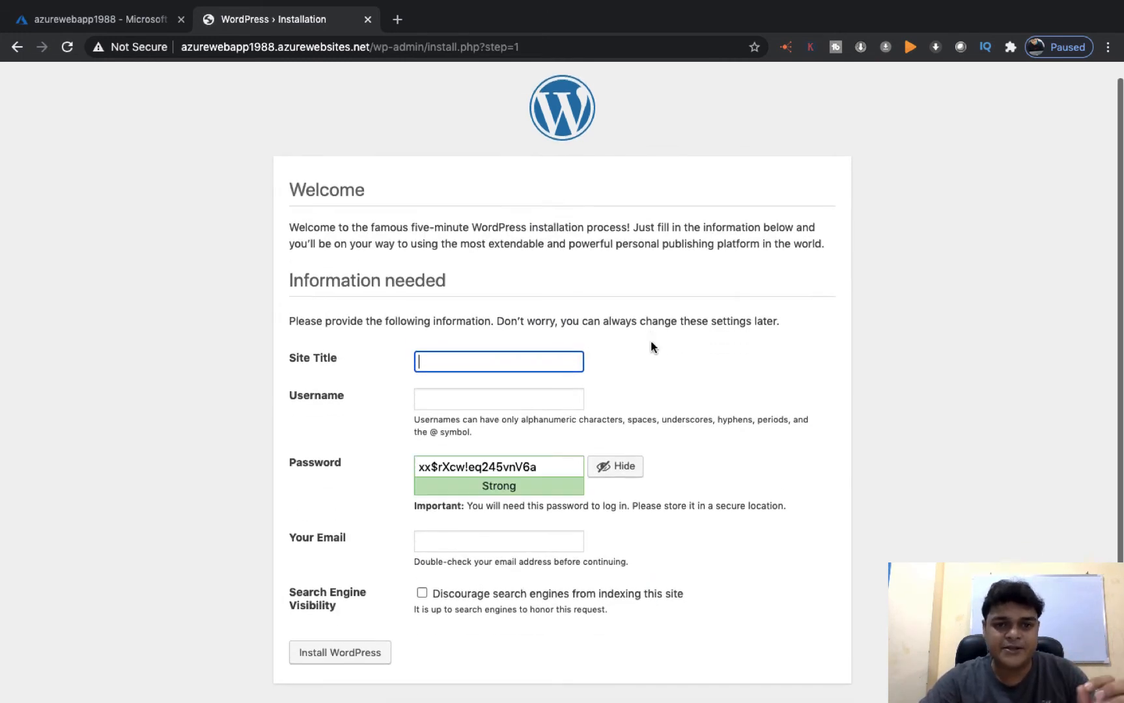
{"action": "left_click", "coordinate": [476, 362]}
{"action": "left_click", "coordinate": [482, 395]}
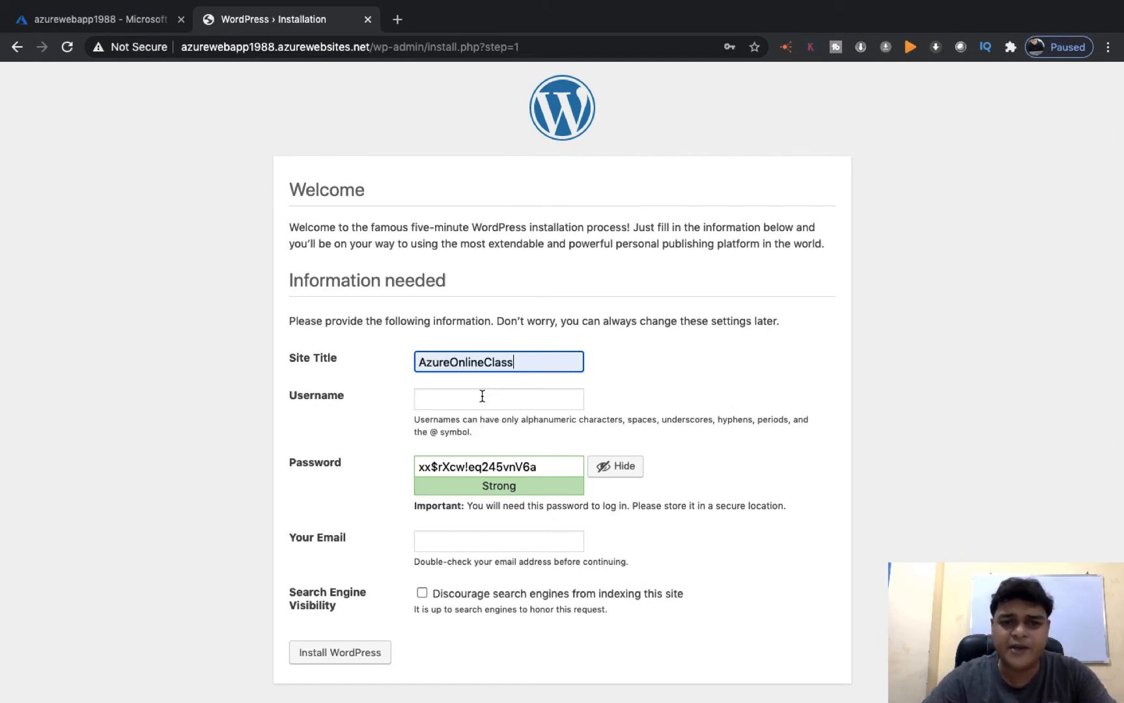
{"action": "left_click", "coordinate": [461, 396]}
{"action": "type", "text": "cloud"}
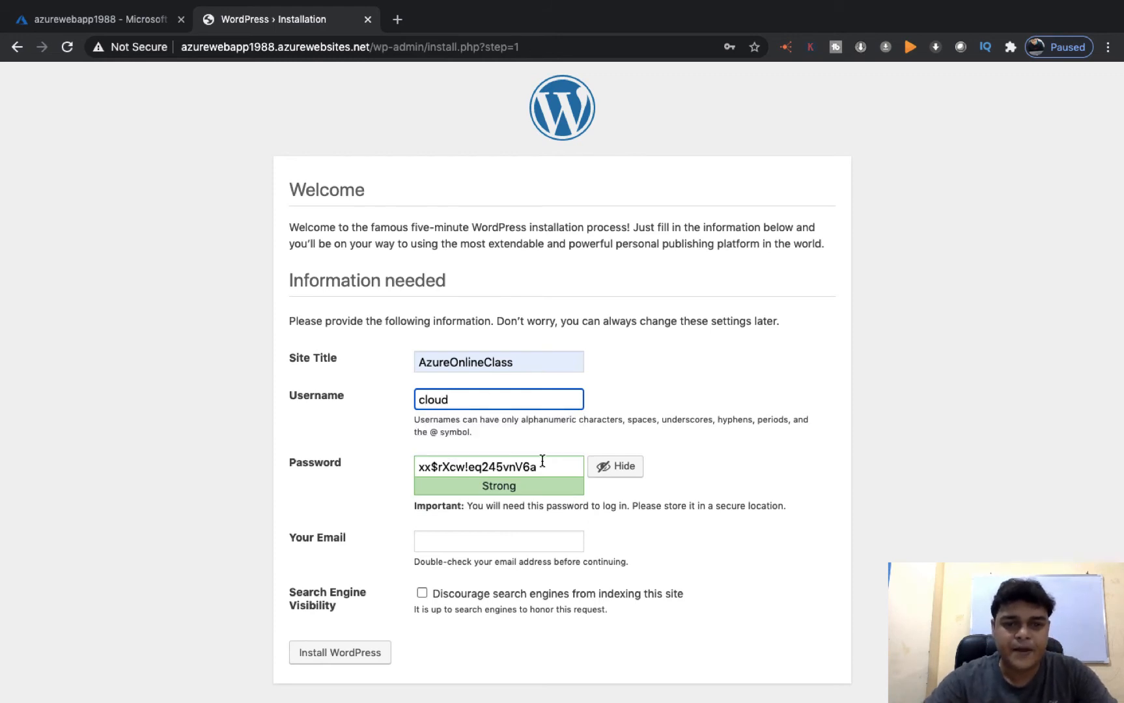
{"action": "left_click_drag", "start_coordinate": [544, 466], "coordinate": [368, 462]}
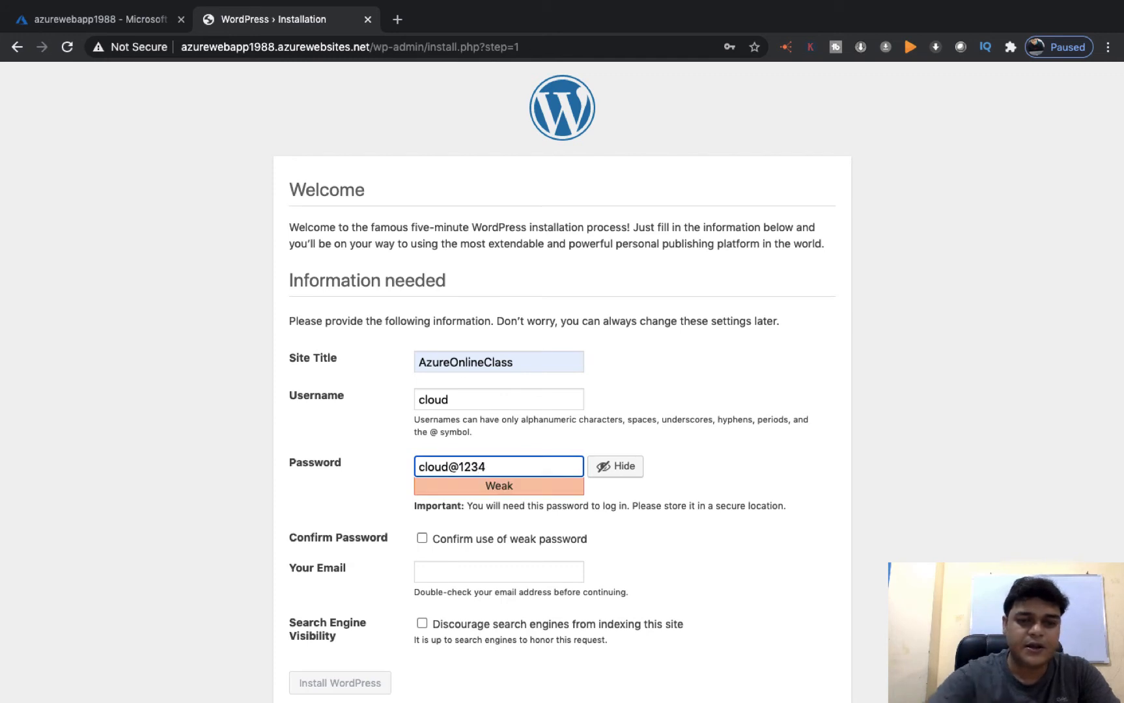
Fill in the admin e-mail, discourage search engines, accept the weak password, and install
{"action": "scroll", "coordinate": [537, 485], "scroll_direction": "down", "scroll_amount": 1}
{"action": "left_click", "coordinate": [486, 543]}
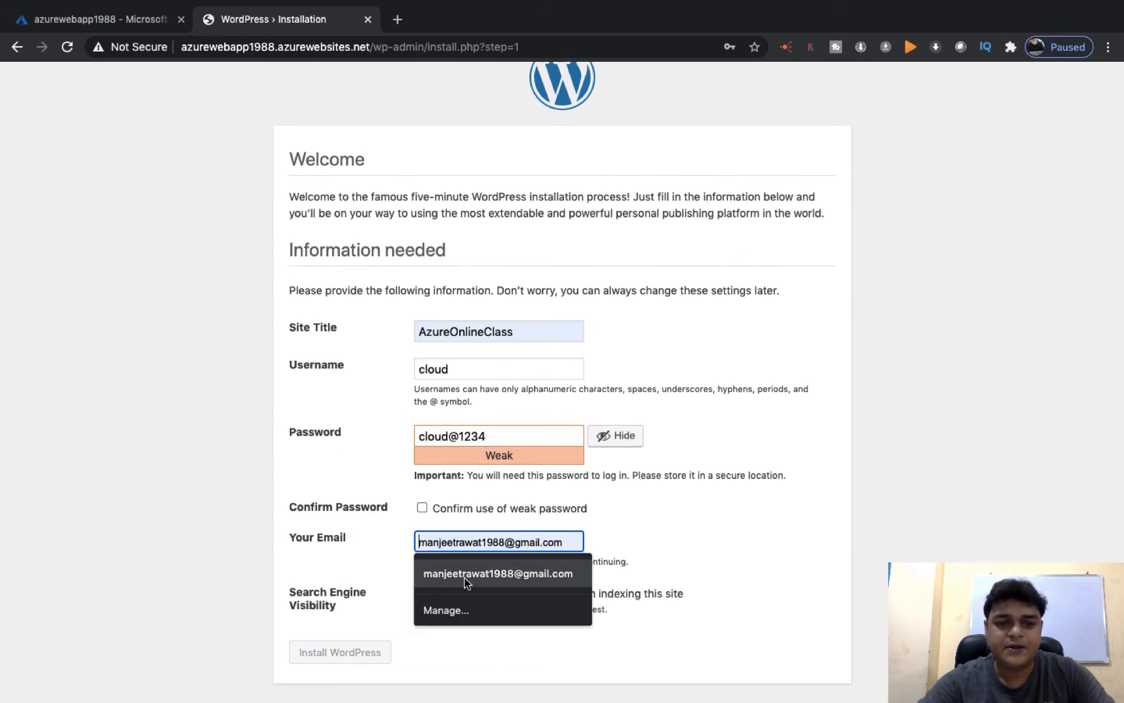
{"action": "left_click", "coordinate": [464, 578]}
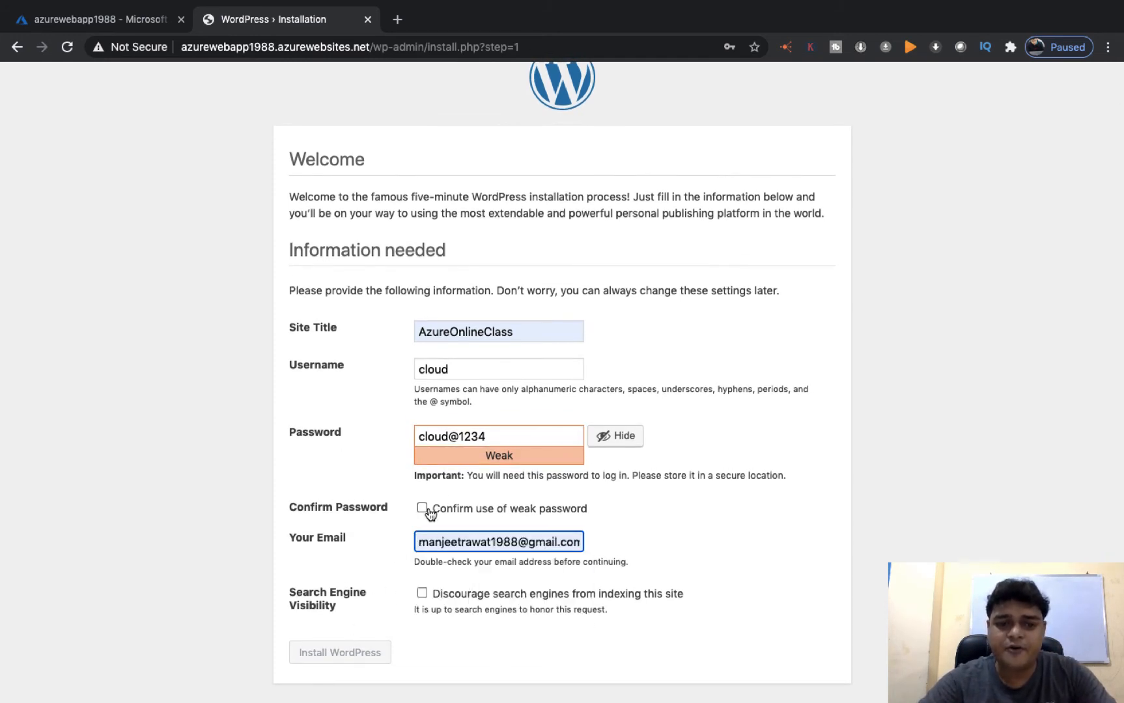
{"action": "left_click", "coordinate": [422, 593]}
{"action": "left_click", "coordinate": [423, 506]}
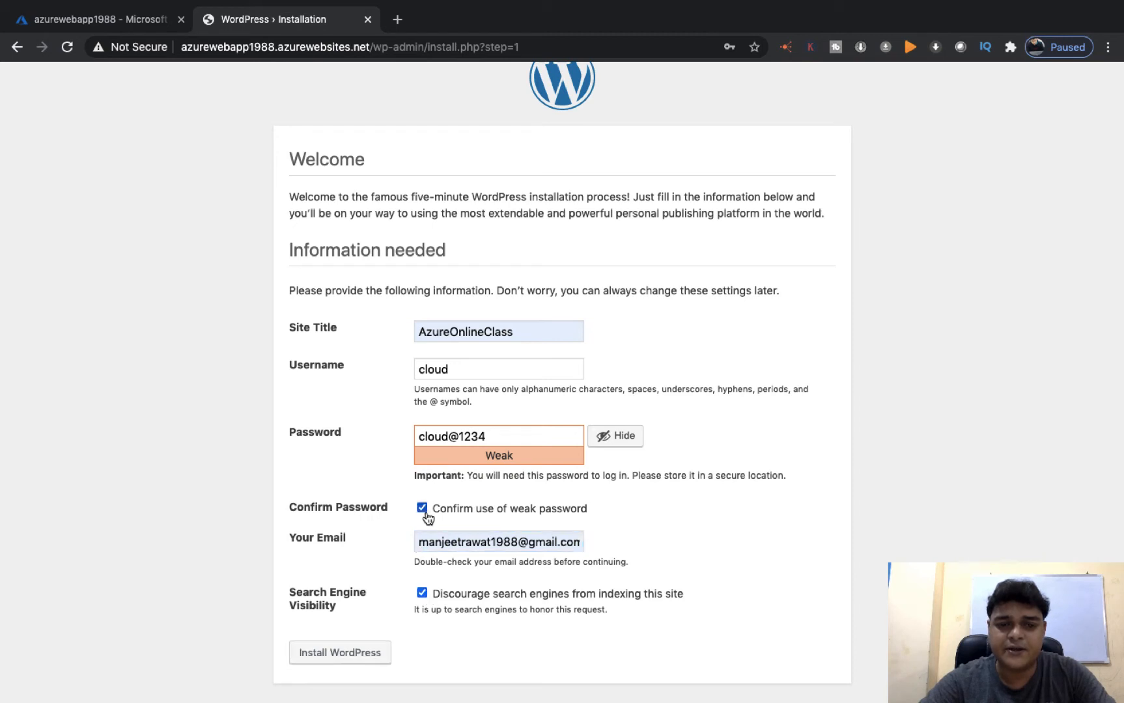
{"action": "left_click", "coordinate": [350, 656]}
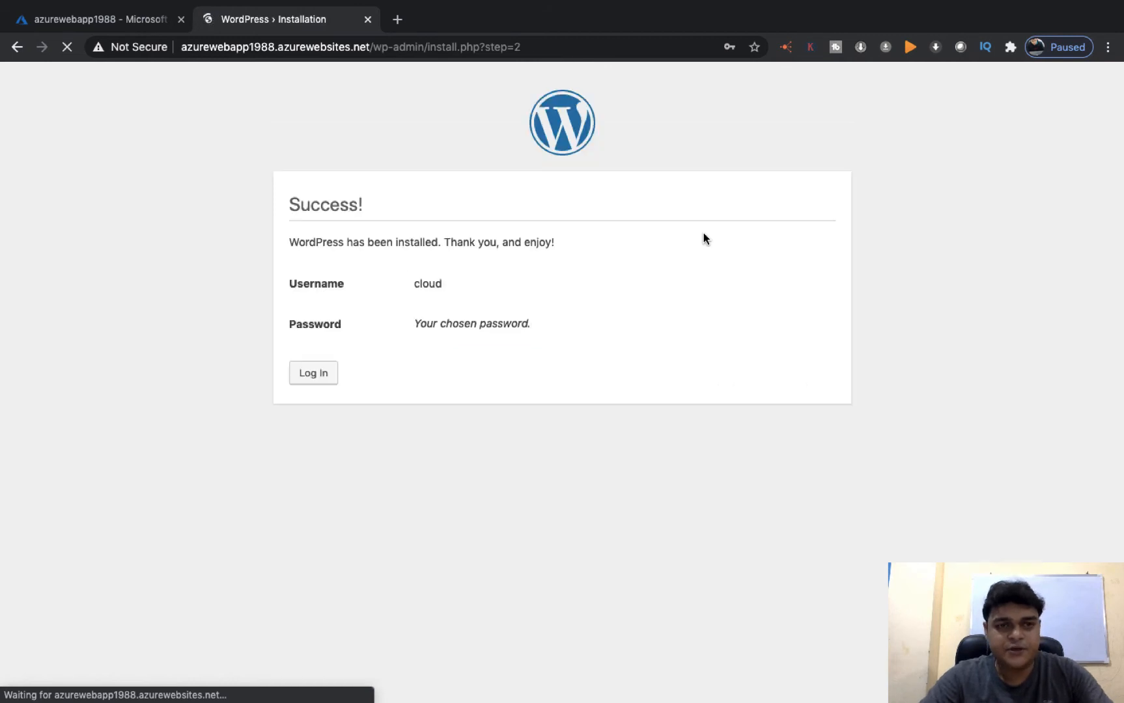
Dismiss the save-password prompt and sign in to WordPress with the new account's username and password
{"action": "left_click", "coordinate": [683, 307]}
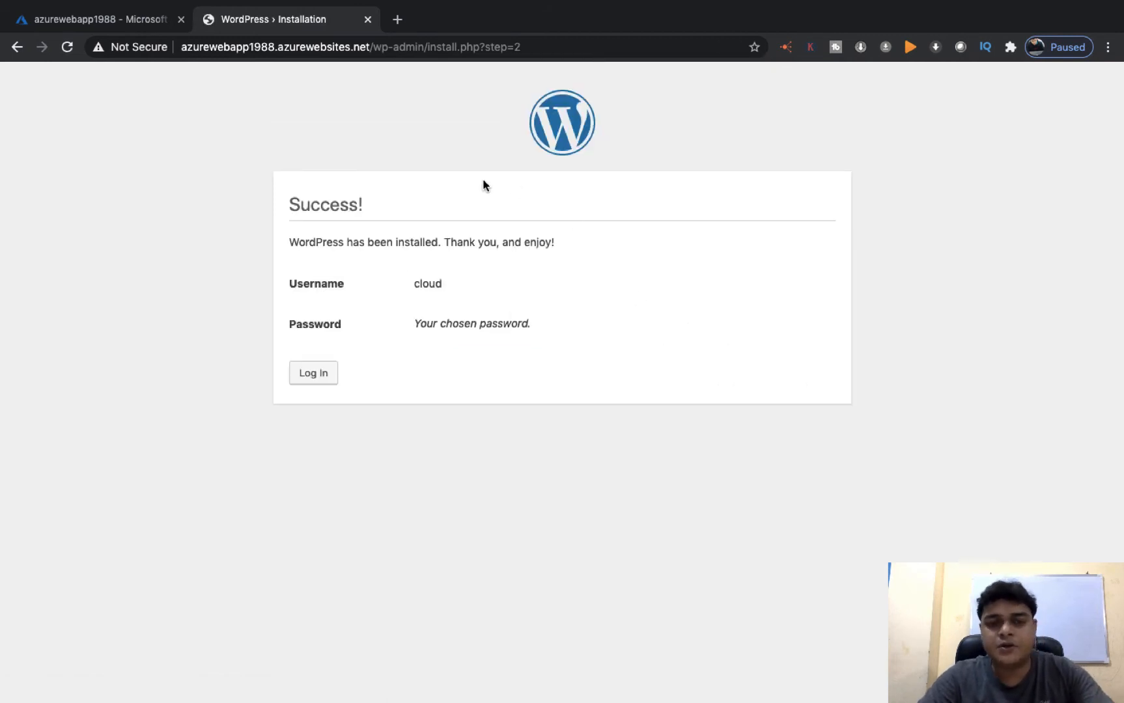
{"action": "left_click", "coordinate": [319, 375]}
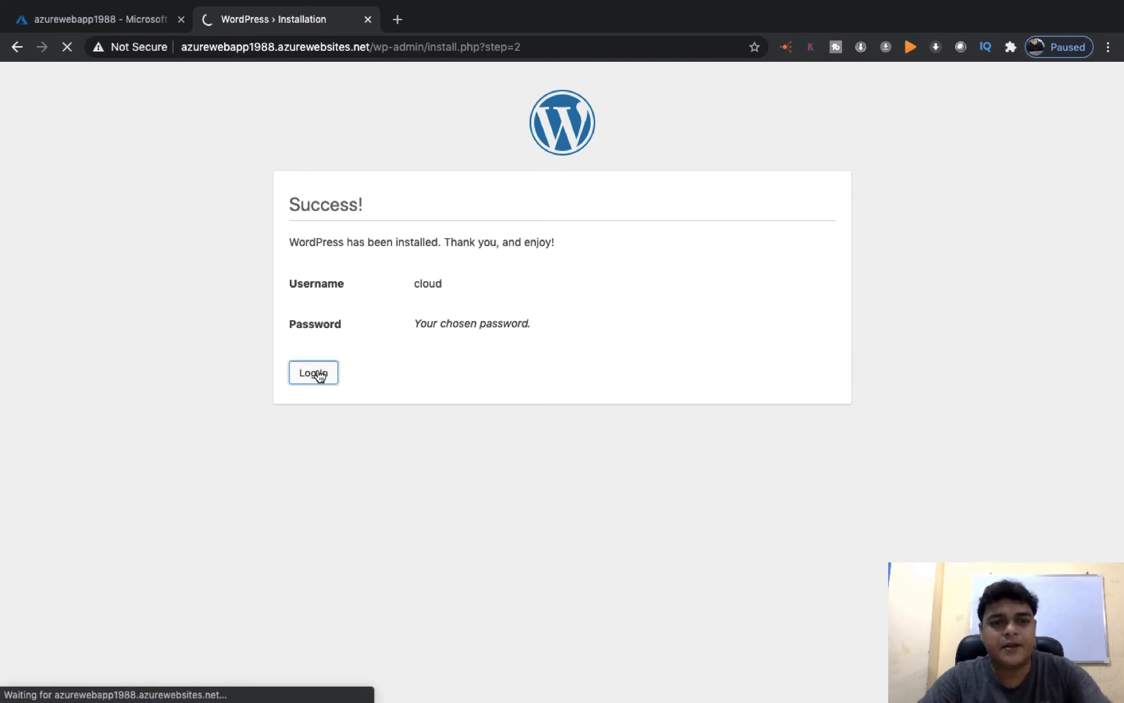
{"action": "type", "text": "cl"}
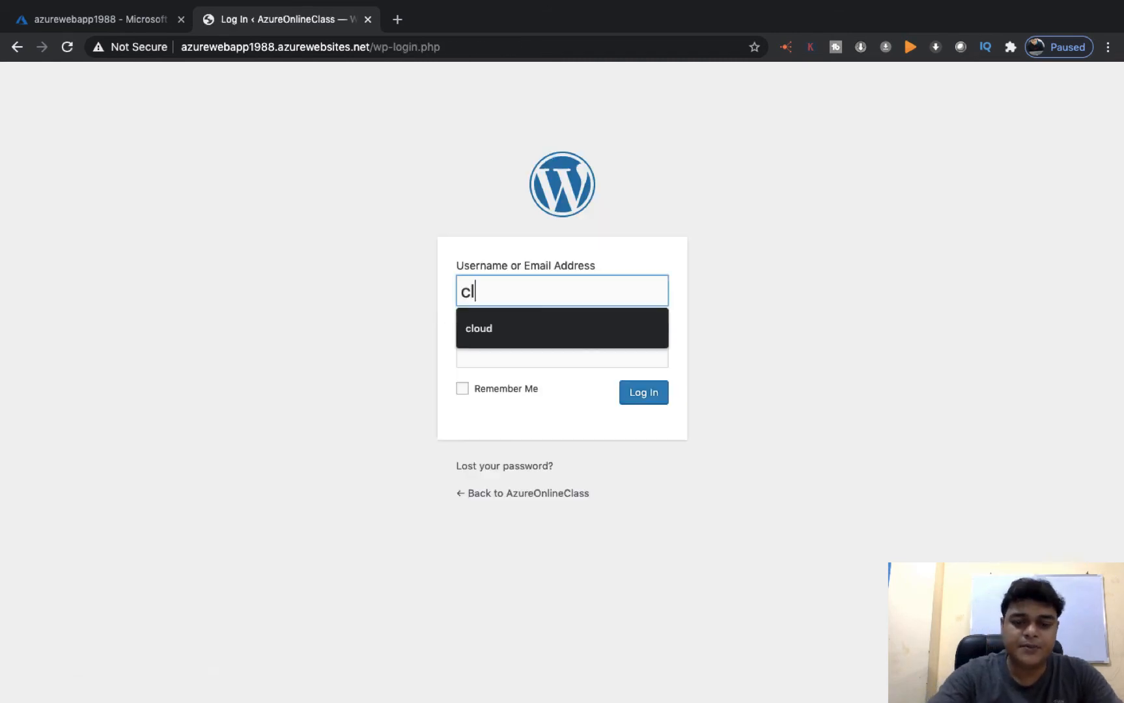
{"action": "type", "text": "oud"}
{"action": "key", "text": "Tab"}
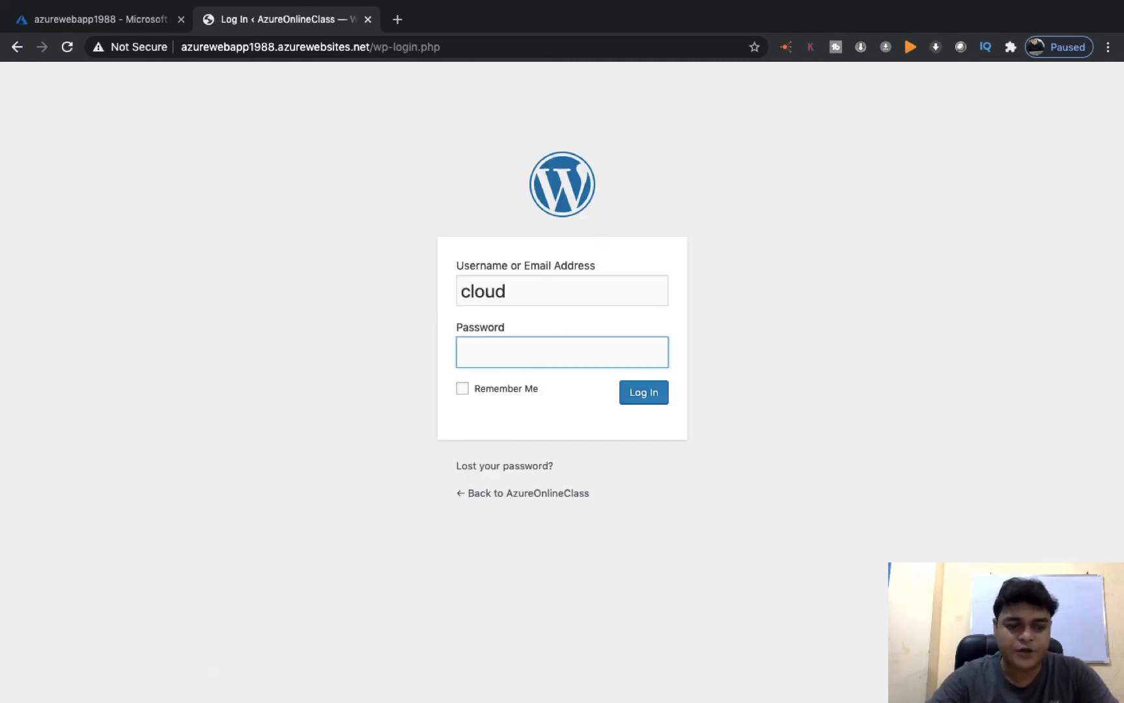
{"action": "type", "text": "*********"}
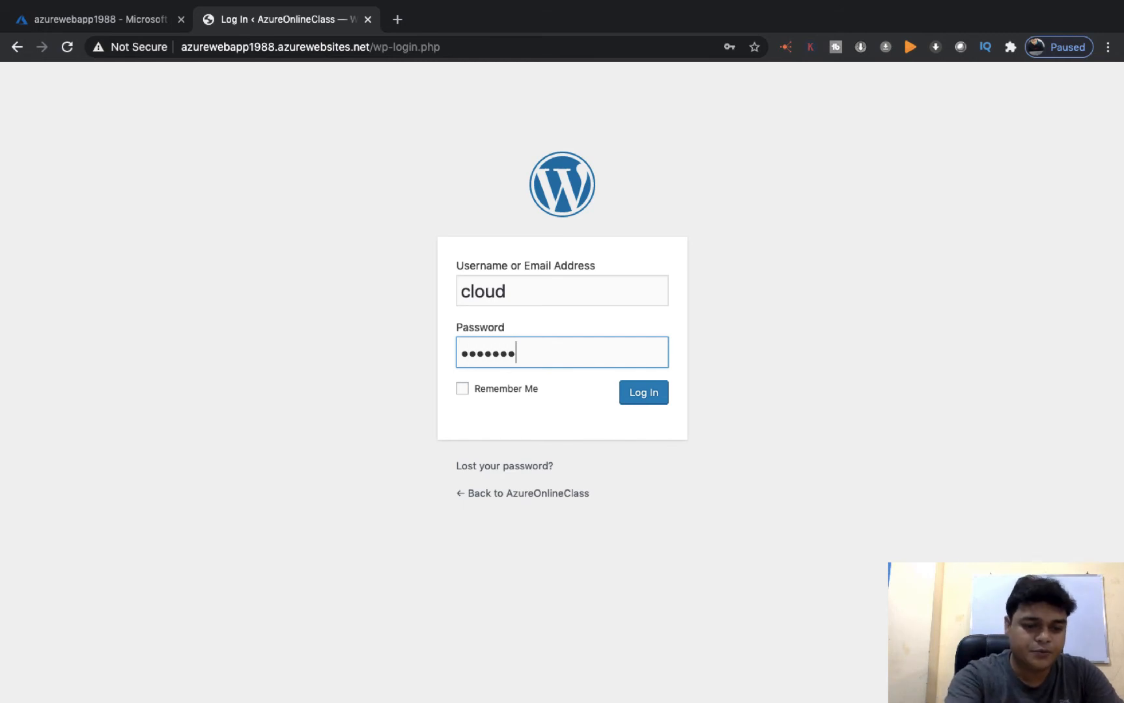
{"action": "type", "text": "*"}
{"action": "key", "text": "Return"}
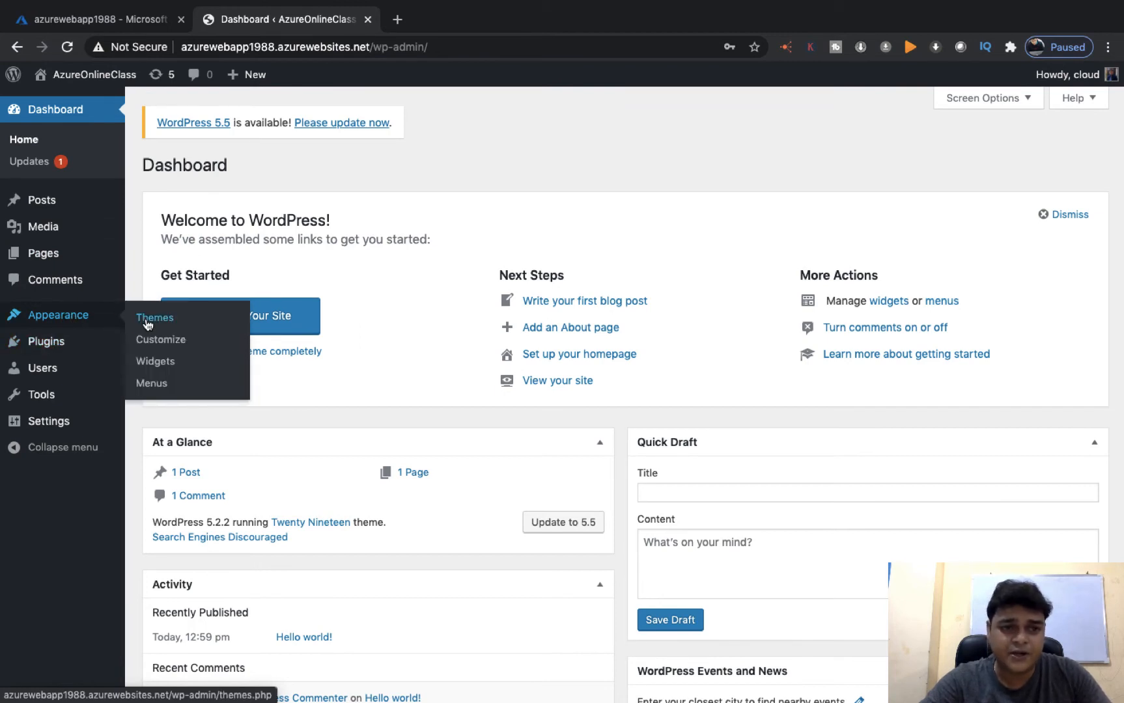
Create a new WordPress post from Posts > Add New
{"action": "mouse_move", "coordinate": [58, 427]}
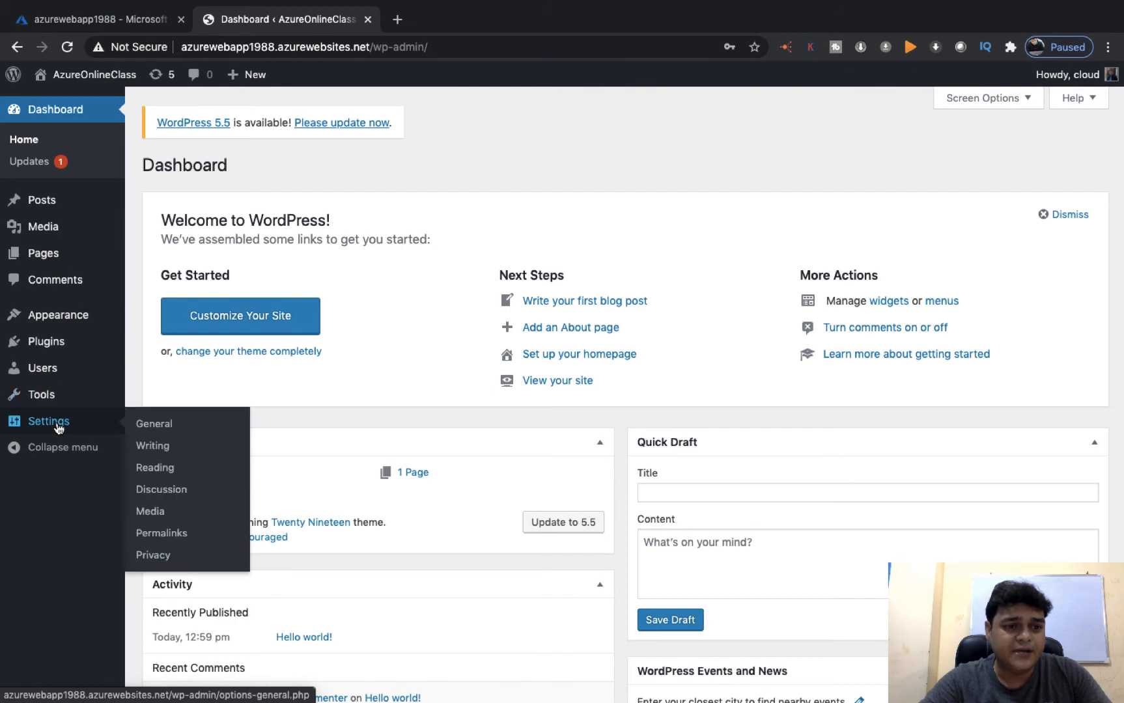
{"action": "mouse_move", "coordinate": [59, 348]}
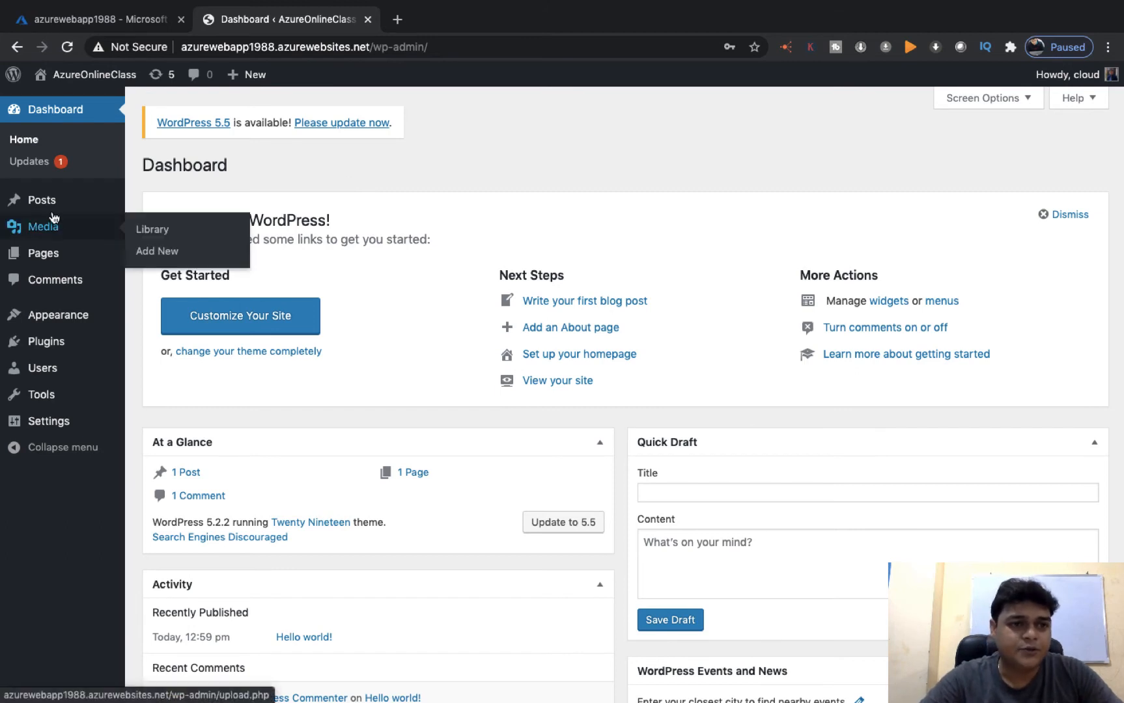
{"action": "mouse_move", "coordinate": [43, 203]}
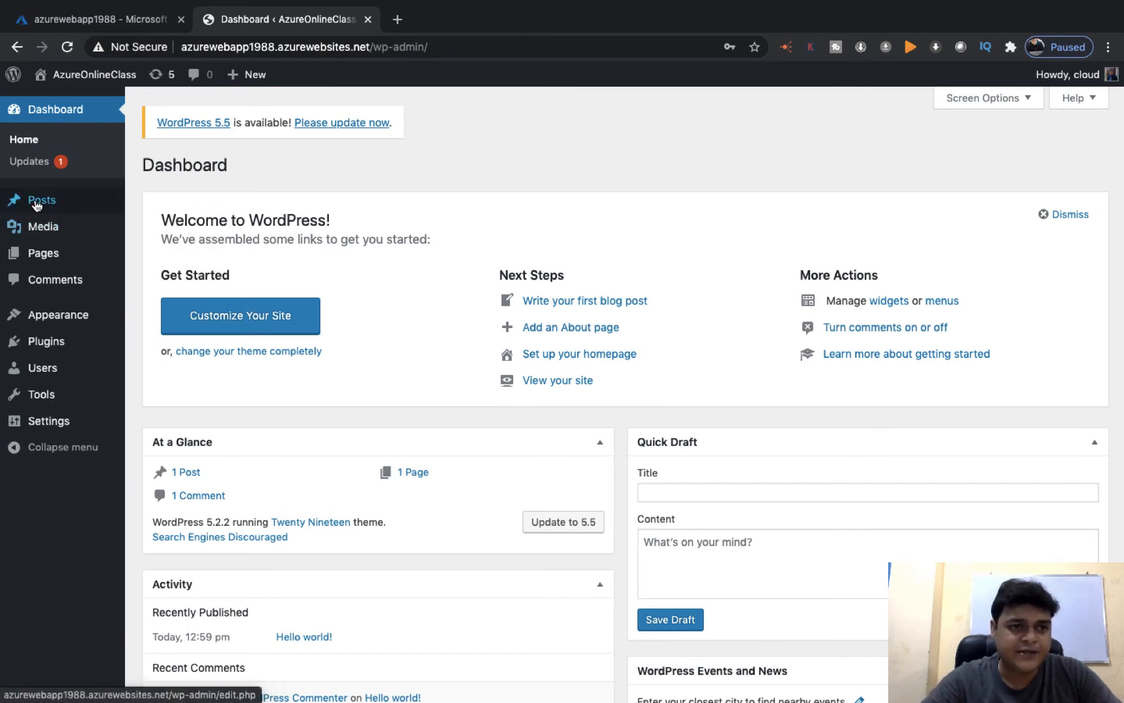
{"action": "left_click", "coordinate": [157, 227]}
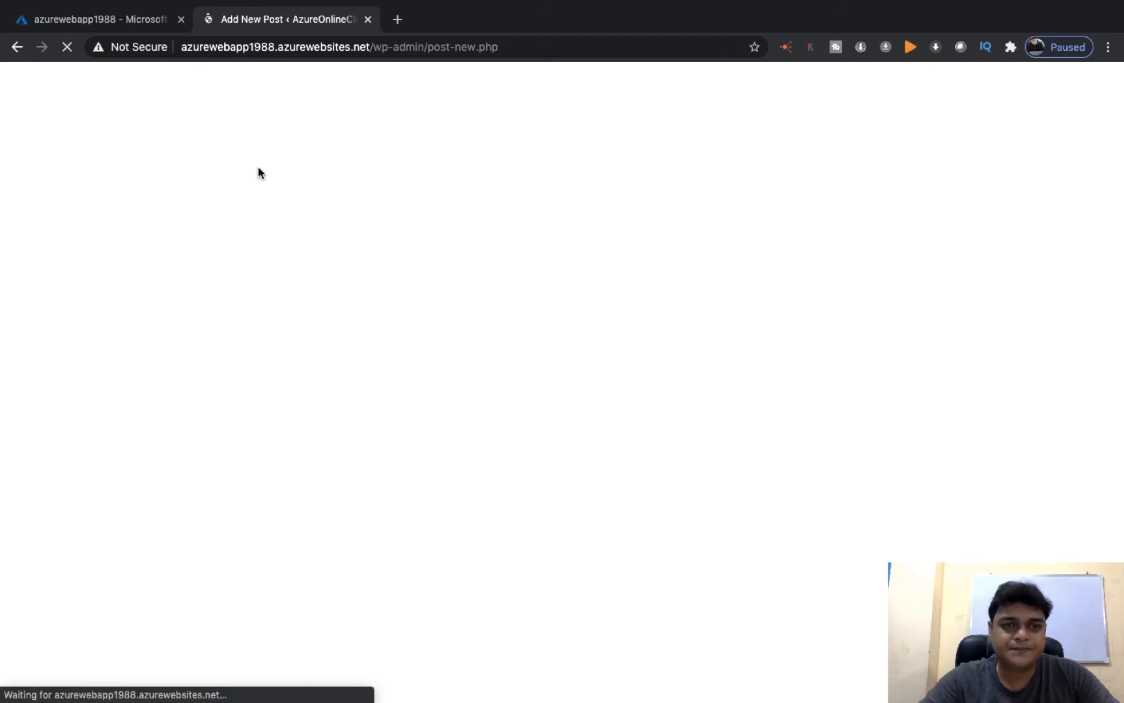
Title the new post 'Azure Online Training for AZ-104 Certification'
{"action": "left_click", "coordinate": [483, 156]}
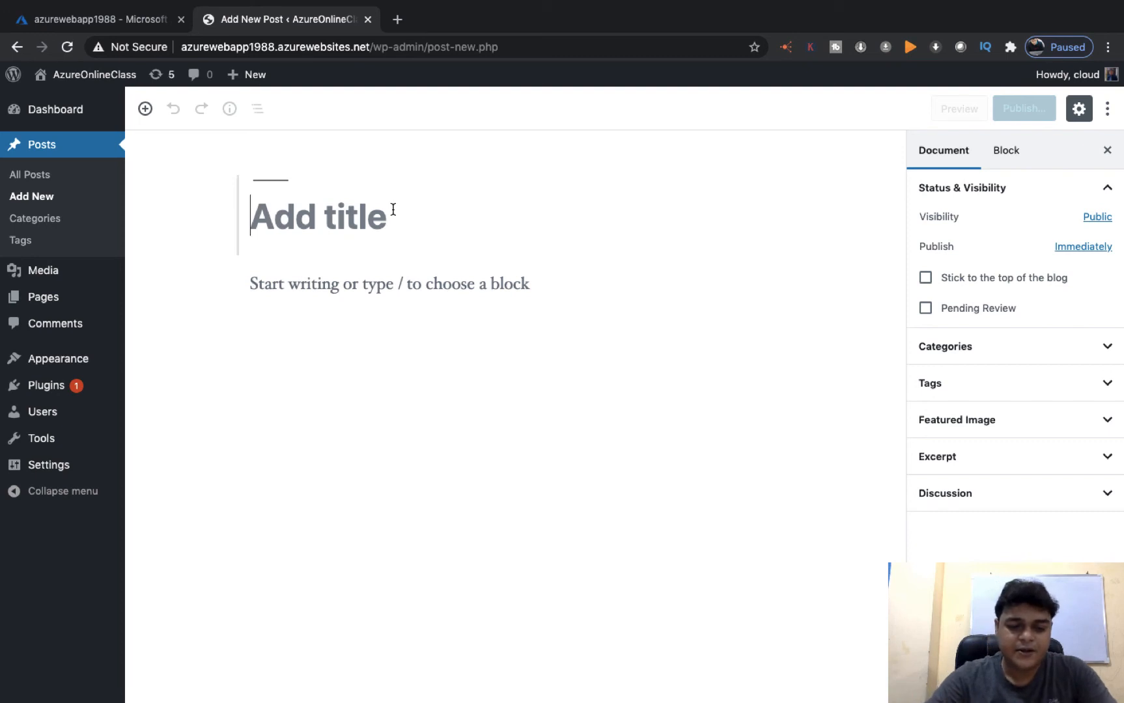
{"action": "type", "text": "Azu"}
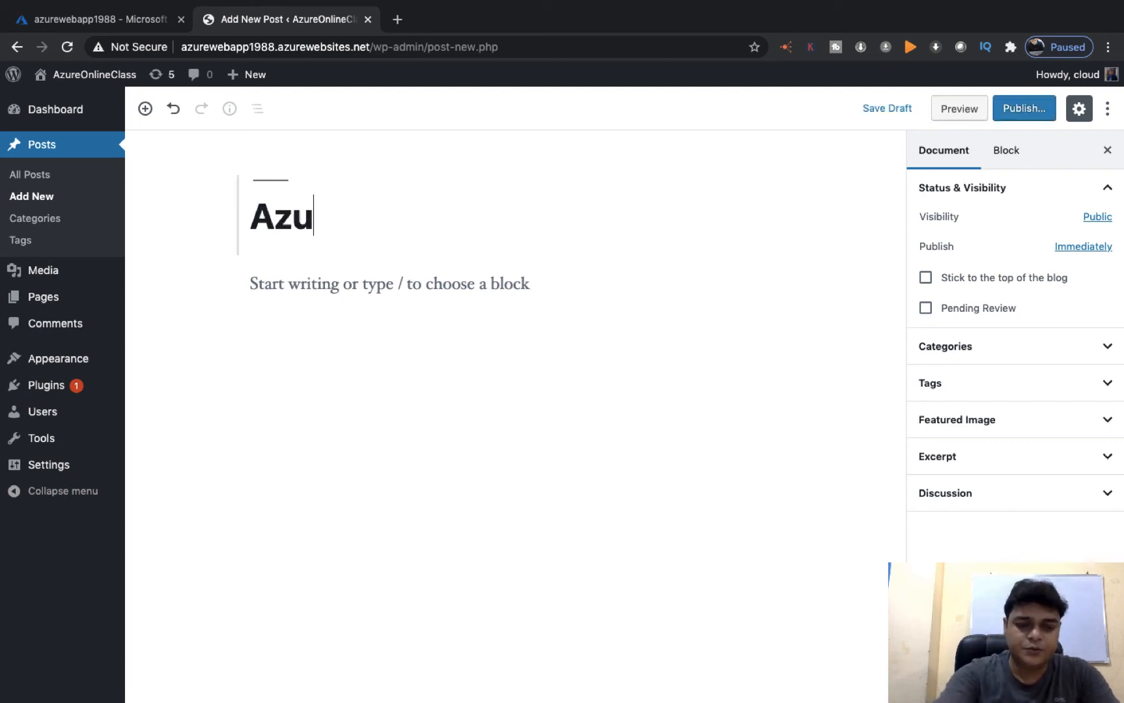
{"action": "type", "text": "re A"}
{"action": "key", "text": "BackSpace"}
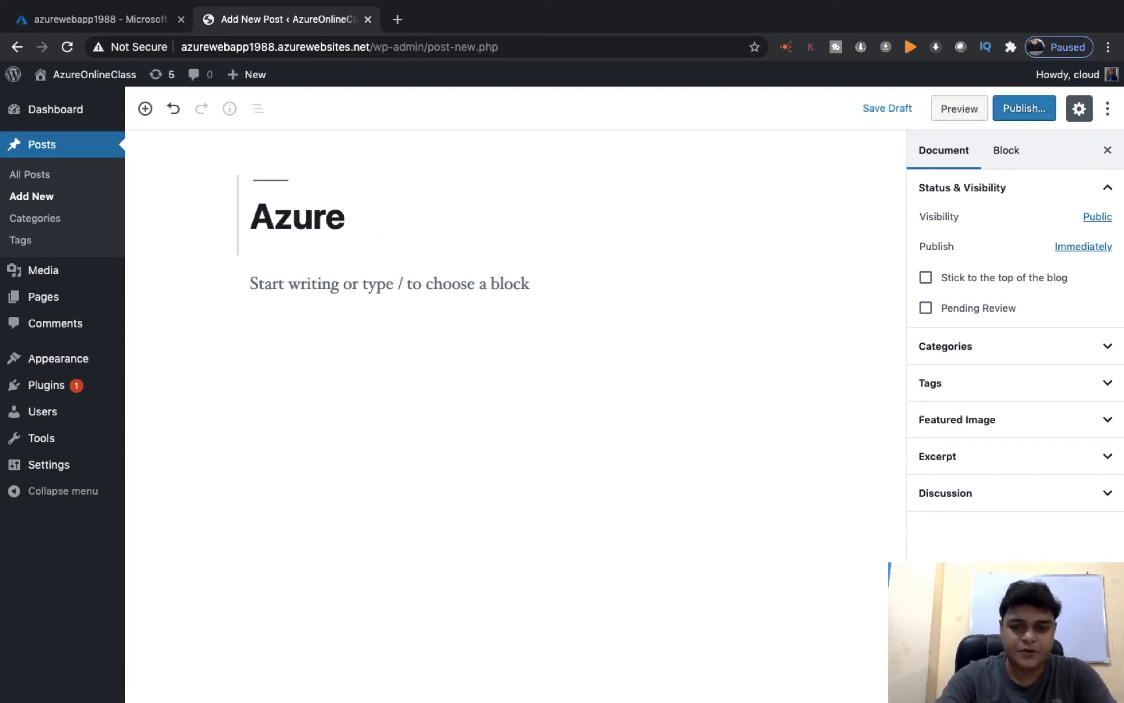
{"action": "type", "text": "Online T"}
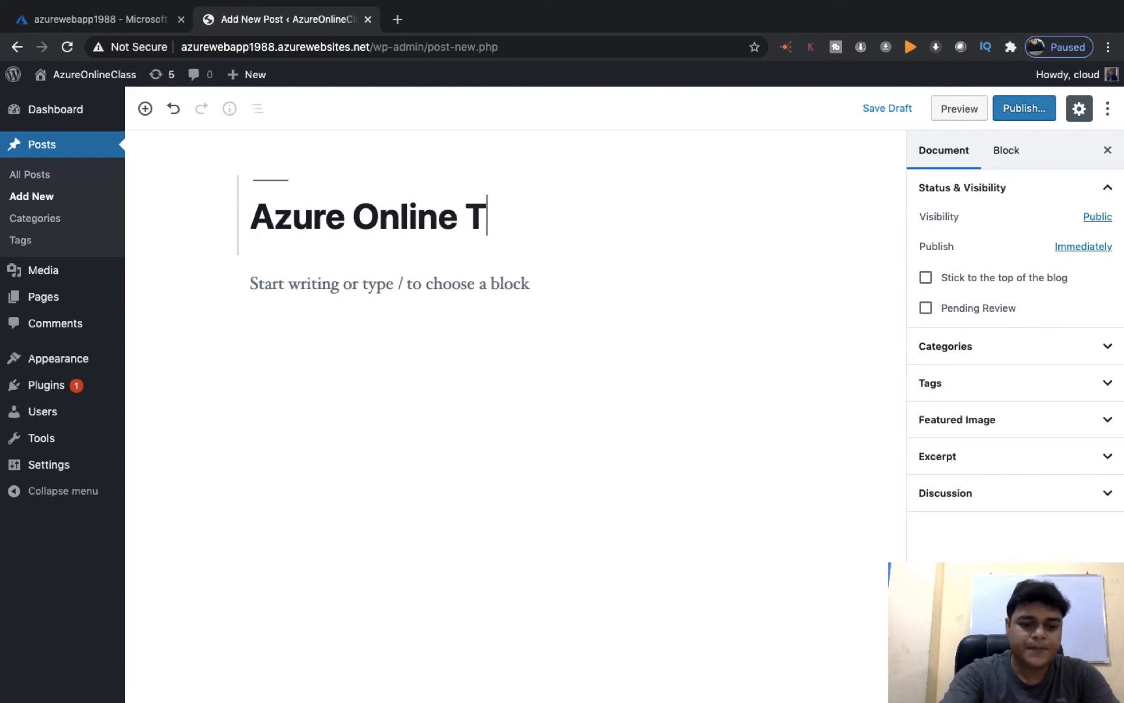
{"action": "type", "text": "raining f"}
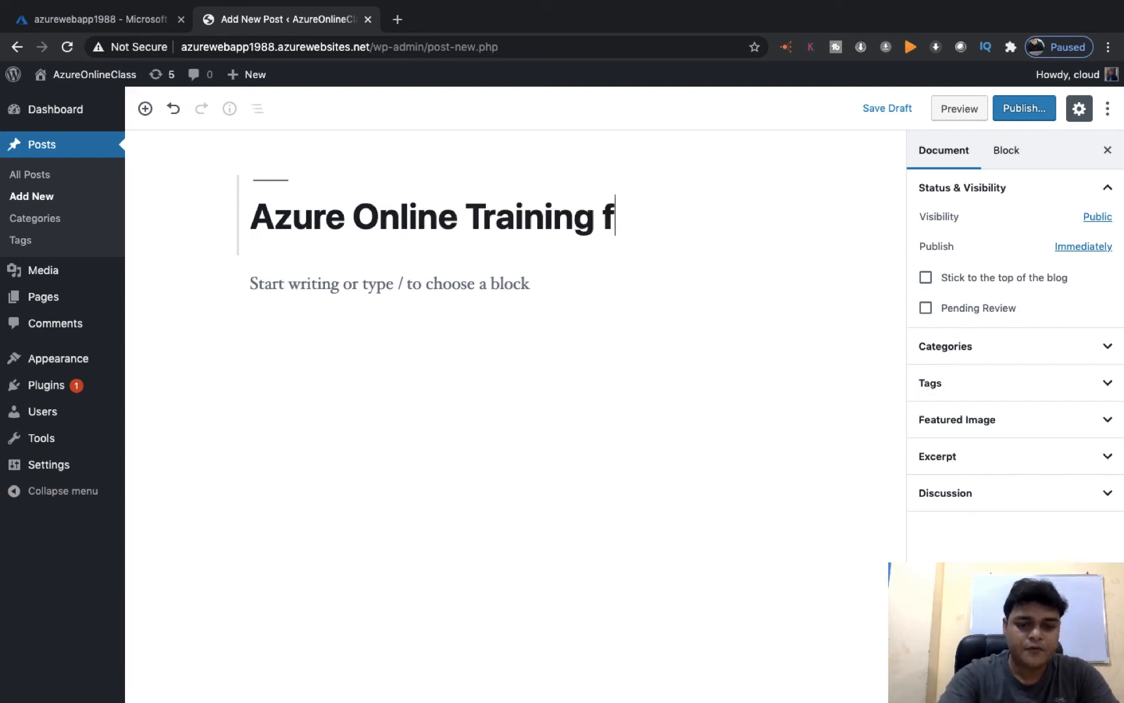
{"action": "type", "text": "or A"}
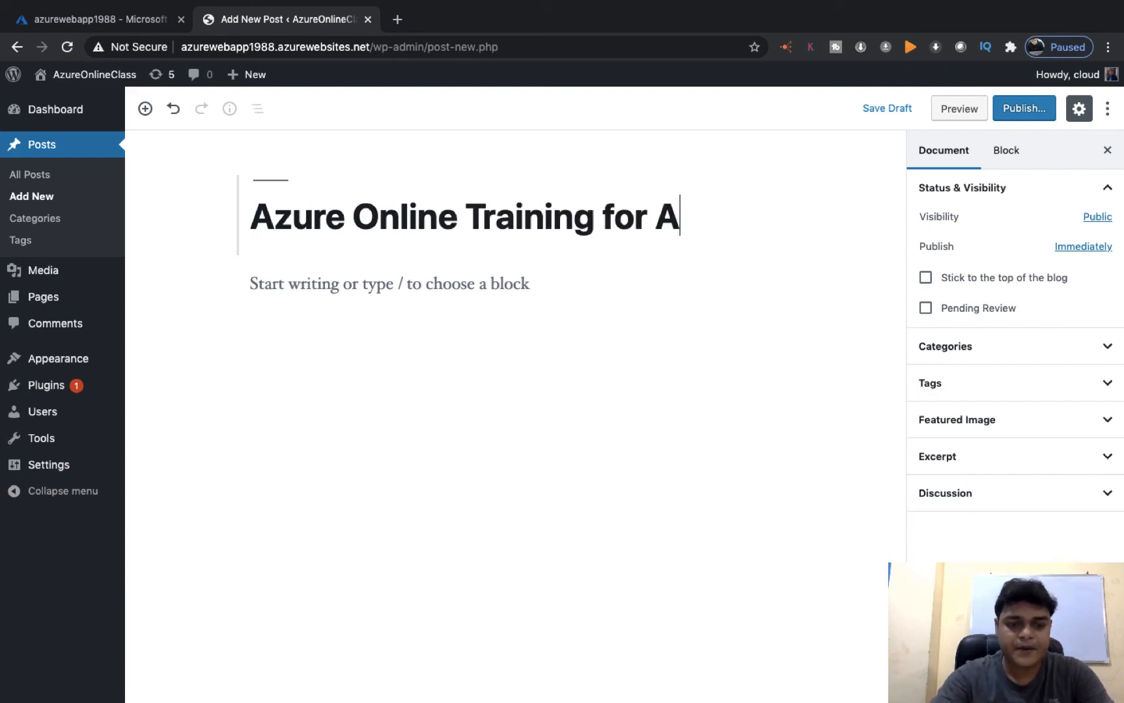
{"action": "type", "text": "Z-1"}
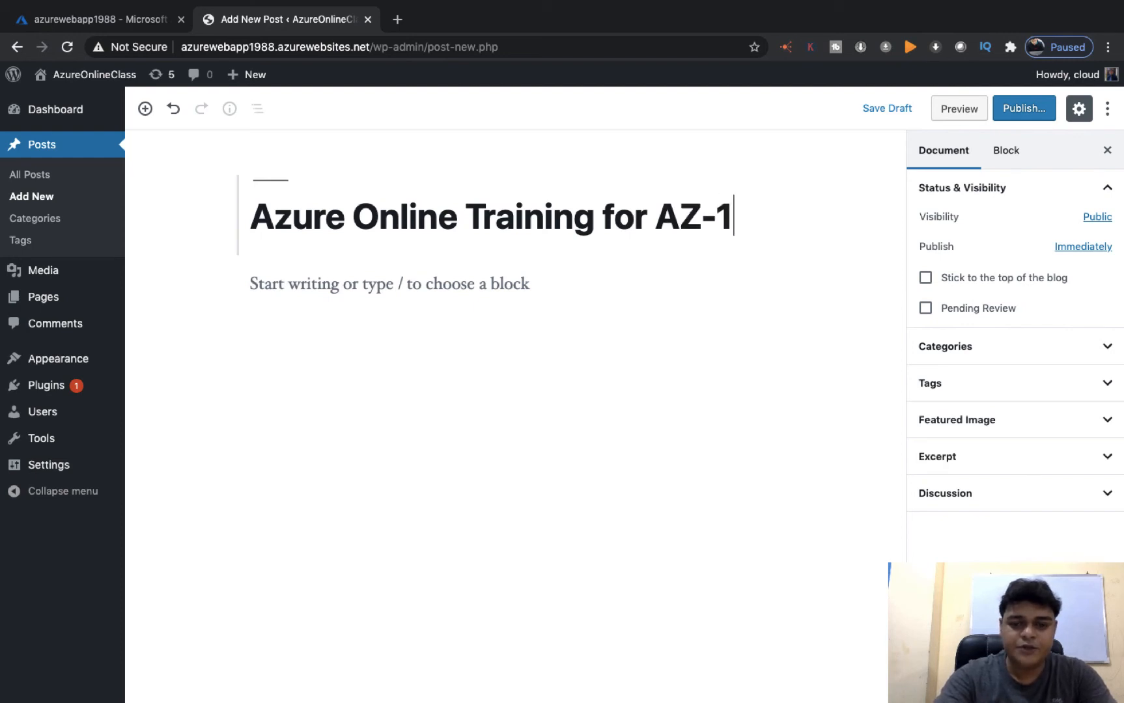
{"action": "type", "text": "04 Ce"}
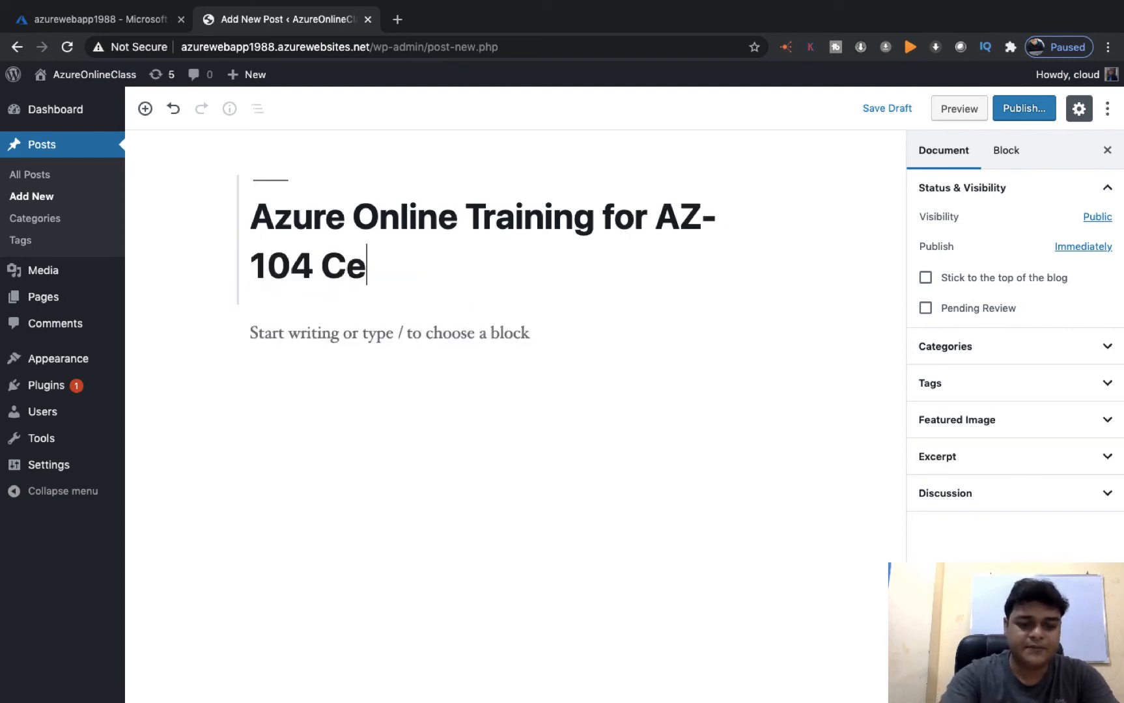
{"action": "type", "text": "rtification"}
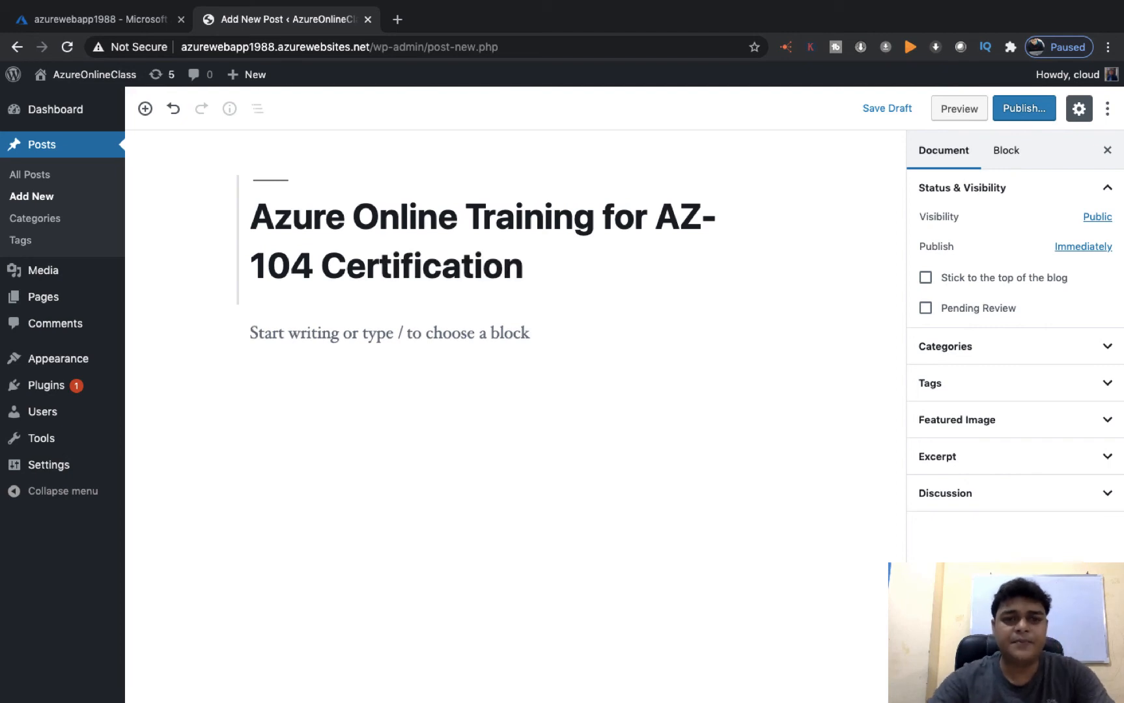
Add the body paragraph 'Become Cloud Expert' under the title
{"action": "left_click", "coordinate": [391, 331]}
{"action": "type", "text": "Cloud"}
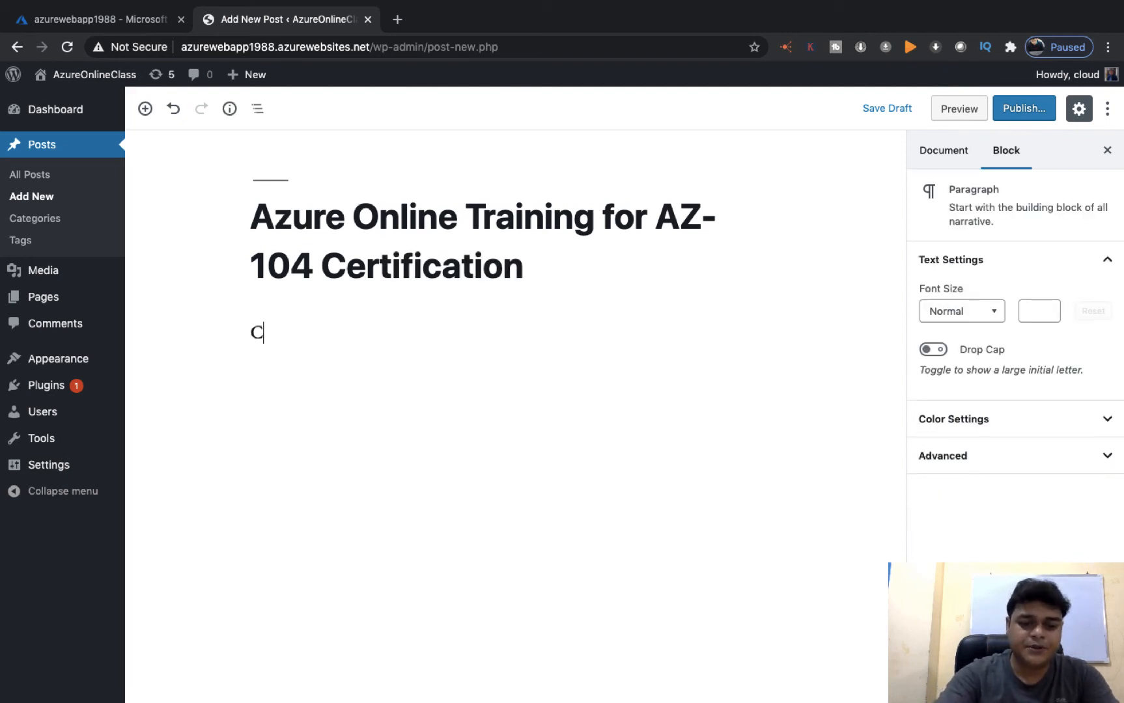
{"action": "key", "text": "BackSpace"}
{"action": "key", "text": "BackSpace"}
{"action": "key", "text": "BackSpace"}
{"action": "key", "text": "BackSpace"}
{"action": "key", "text": "BackSpace"}
{"action": "key", "text": "BackSpace"}
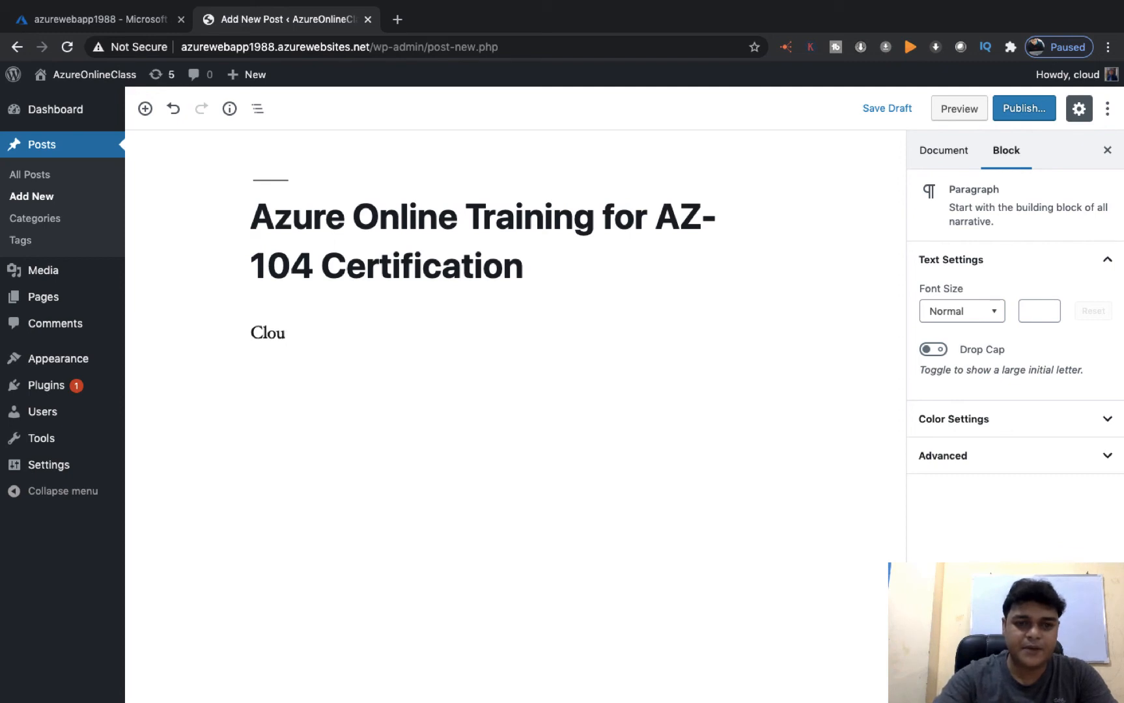
{"action": "type", "text": "co"}
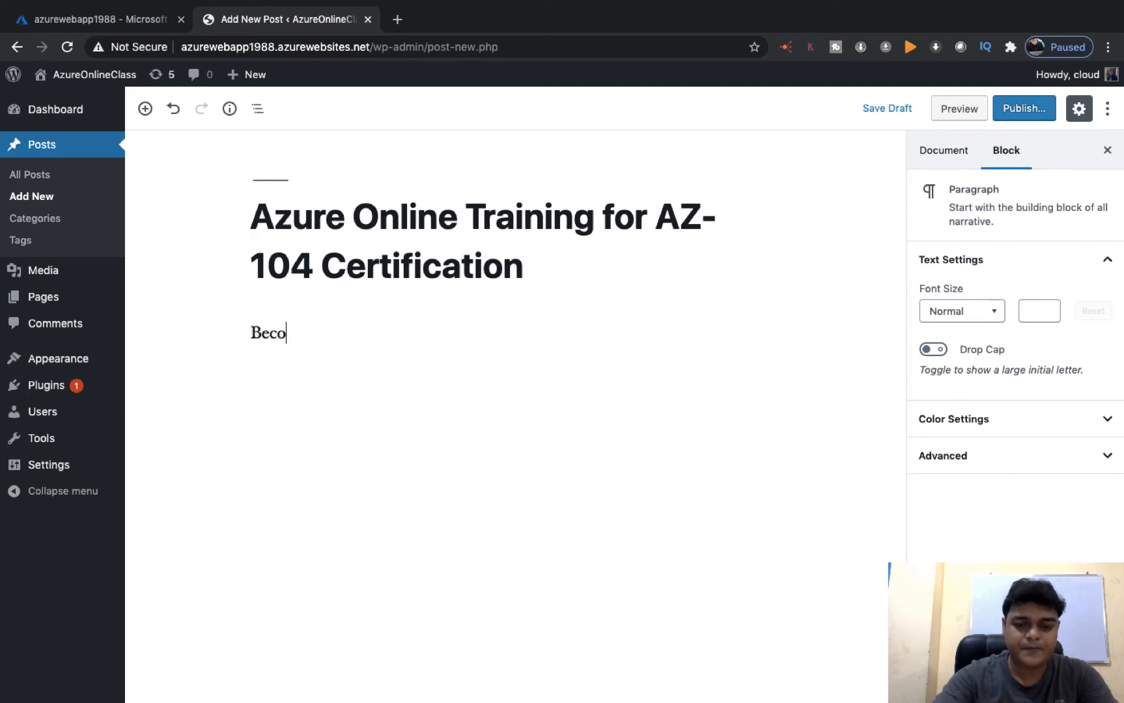
{"action": "type", "text": "me Cloud E"}
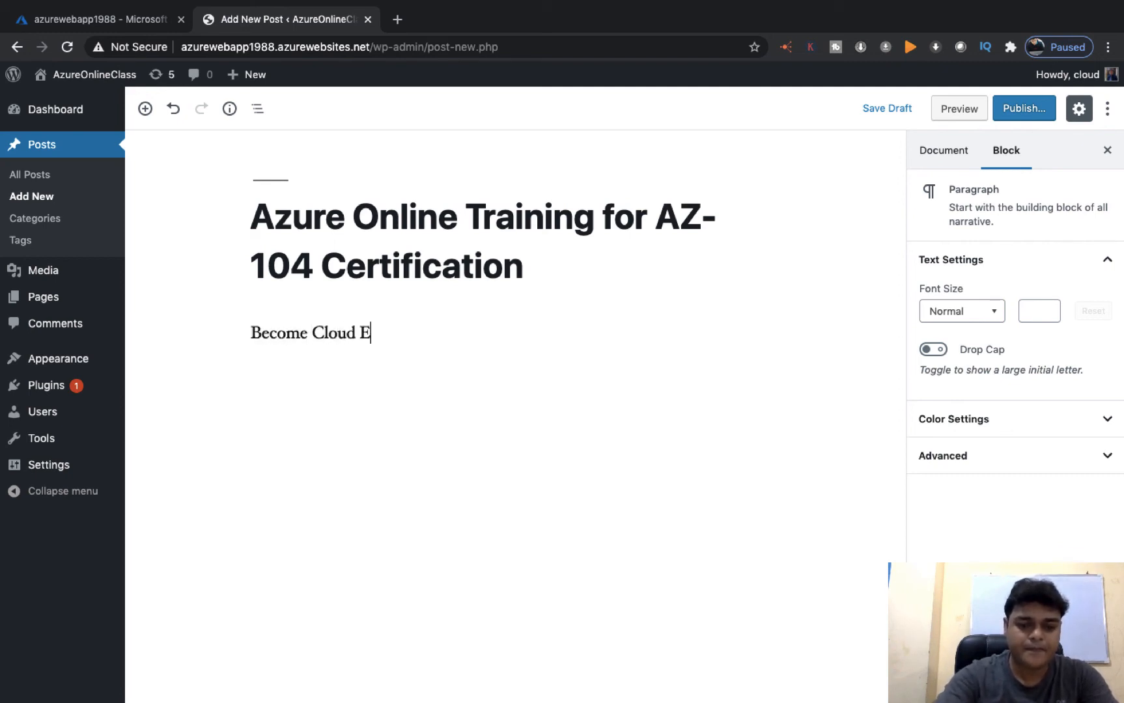
{"action": "type", "text": "xpert"}
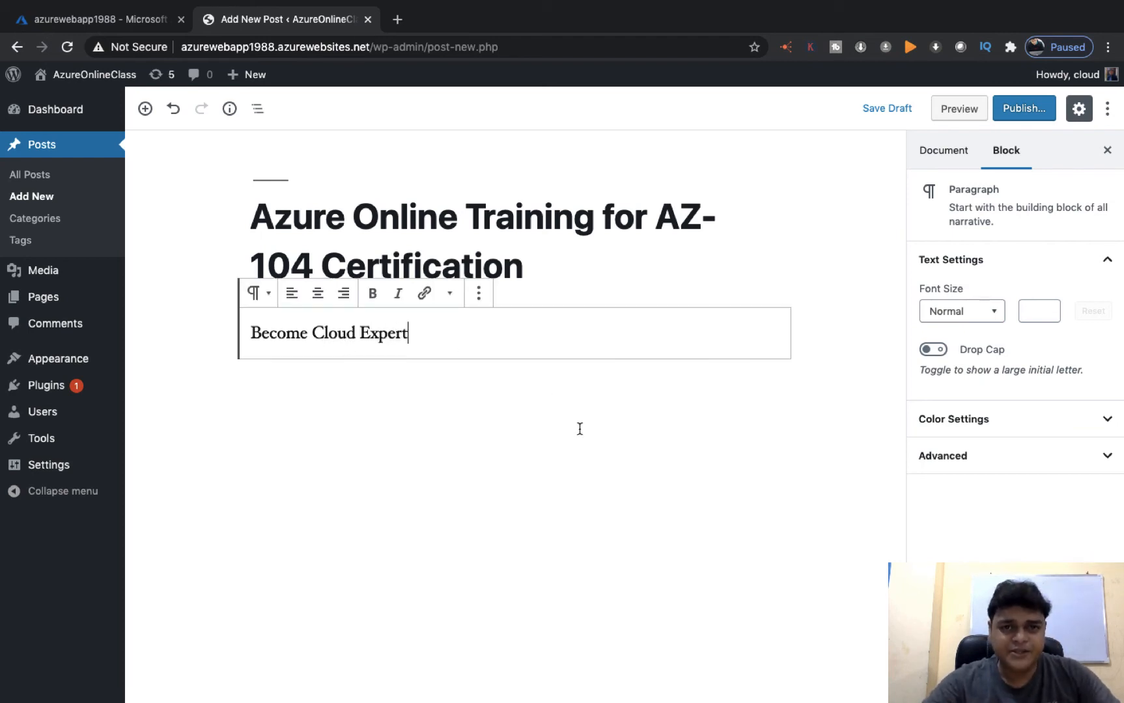
{"action": "left_click", "coordinate": [145, 109]}
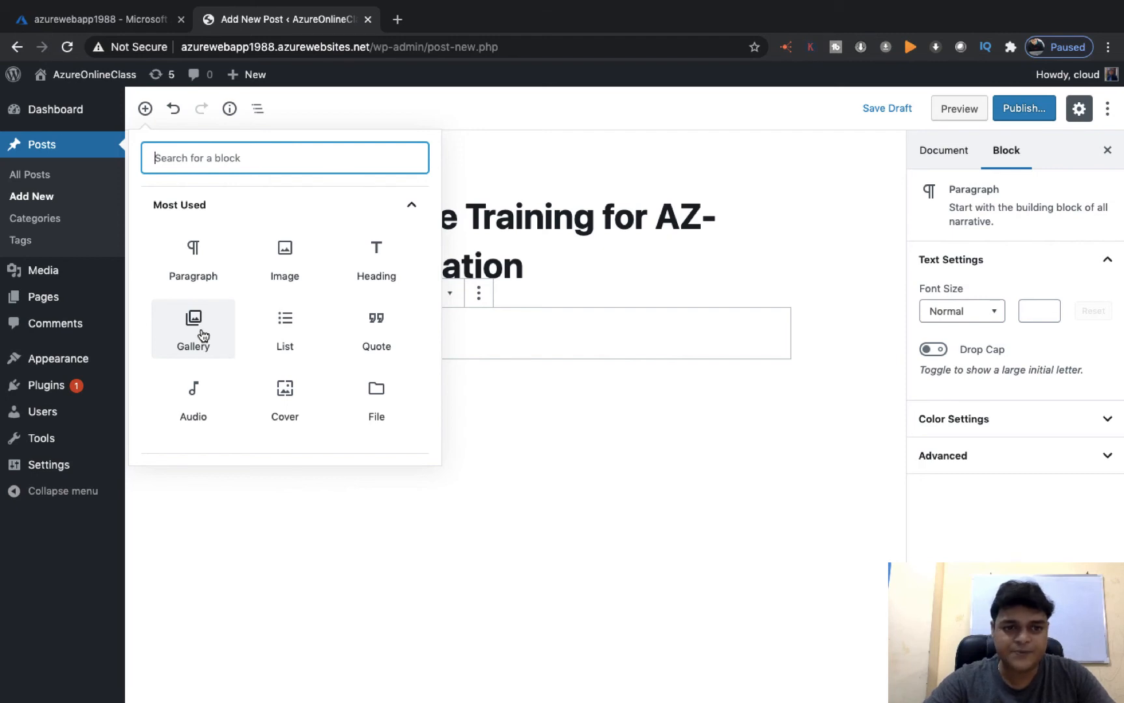
Insert an Image block and upload aws.png from the Desktop below the paragraph
{"action": "left_click", "coordinate": [282, 254]}
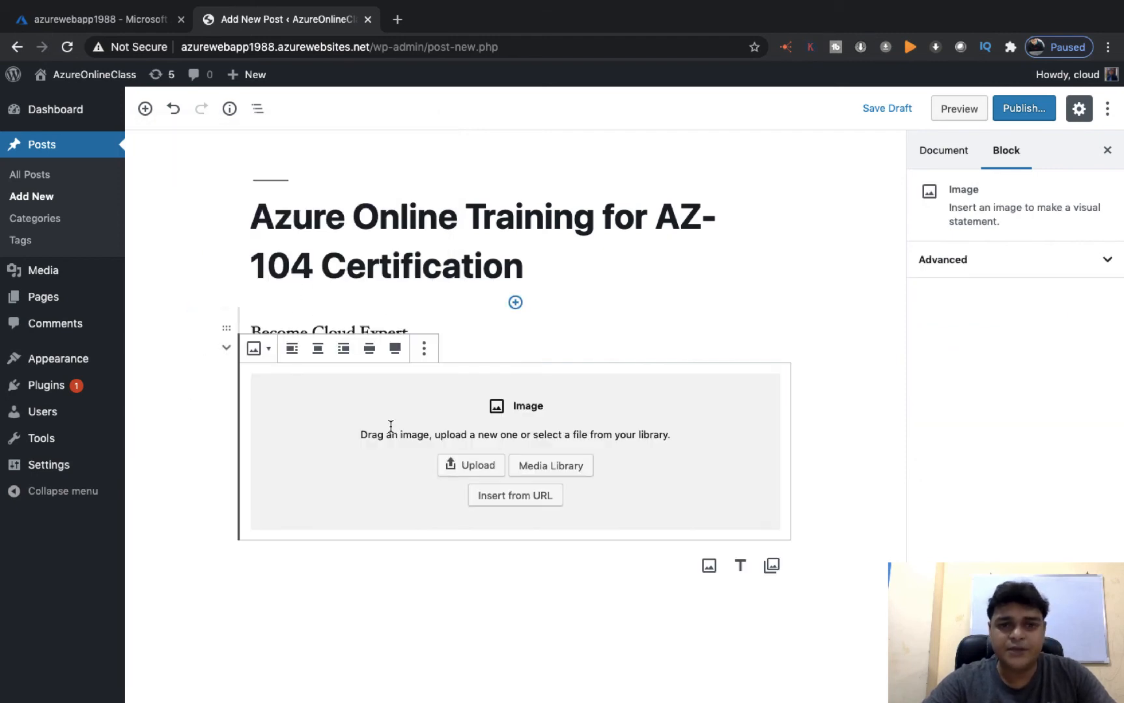
{"action": "left_click", "coordinate": [482, 470]}
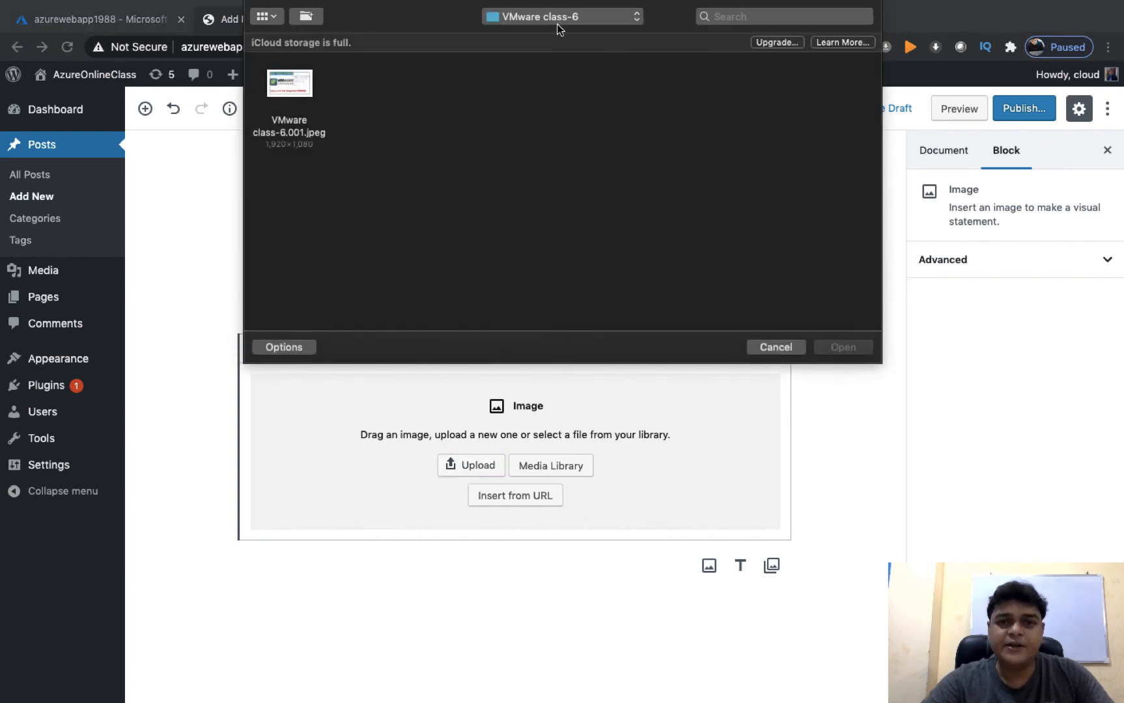
{"action": "left_click", "coordinate": [558, 26]}
{"action": "left_click", "coordinate": [522, 156]}
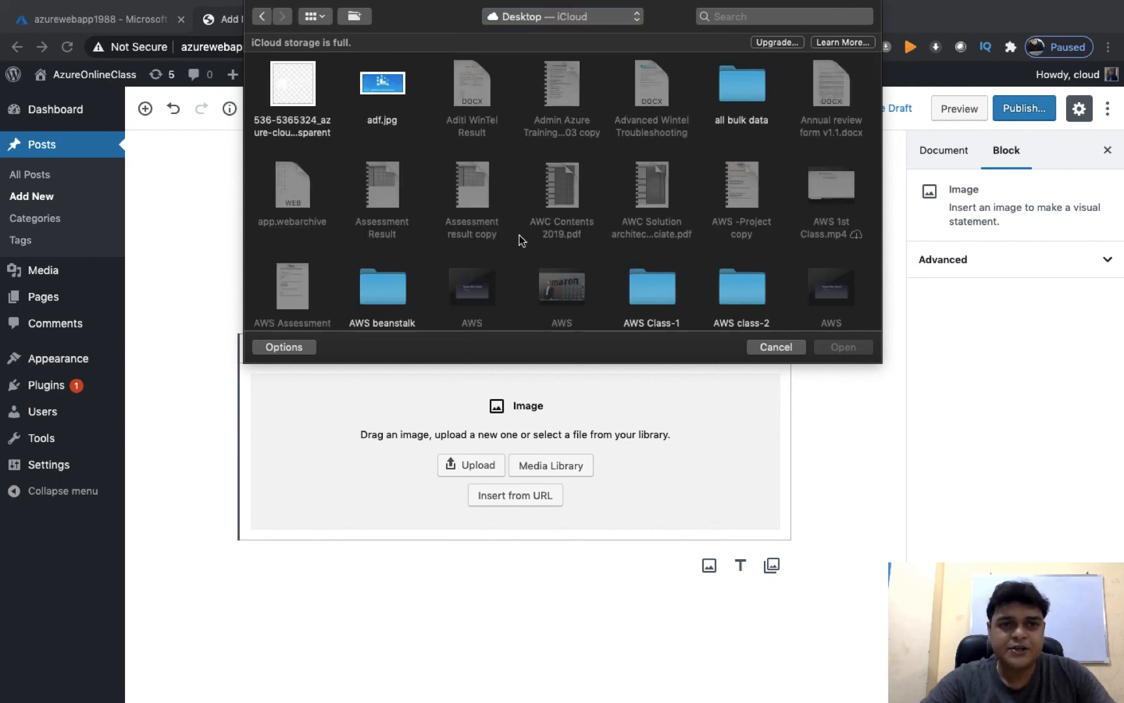
{"action": "scroll", "coordinate": [519, 235], "scroll_direction": "down", "scroll_amount": 5}
{"action": "scroll", "coordinate": [519, 235], "scroll_direction": "down", "scroll_amount": 3}
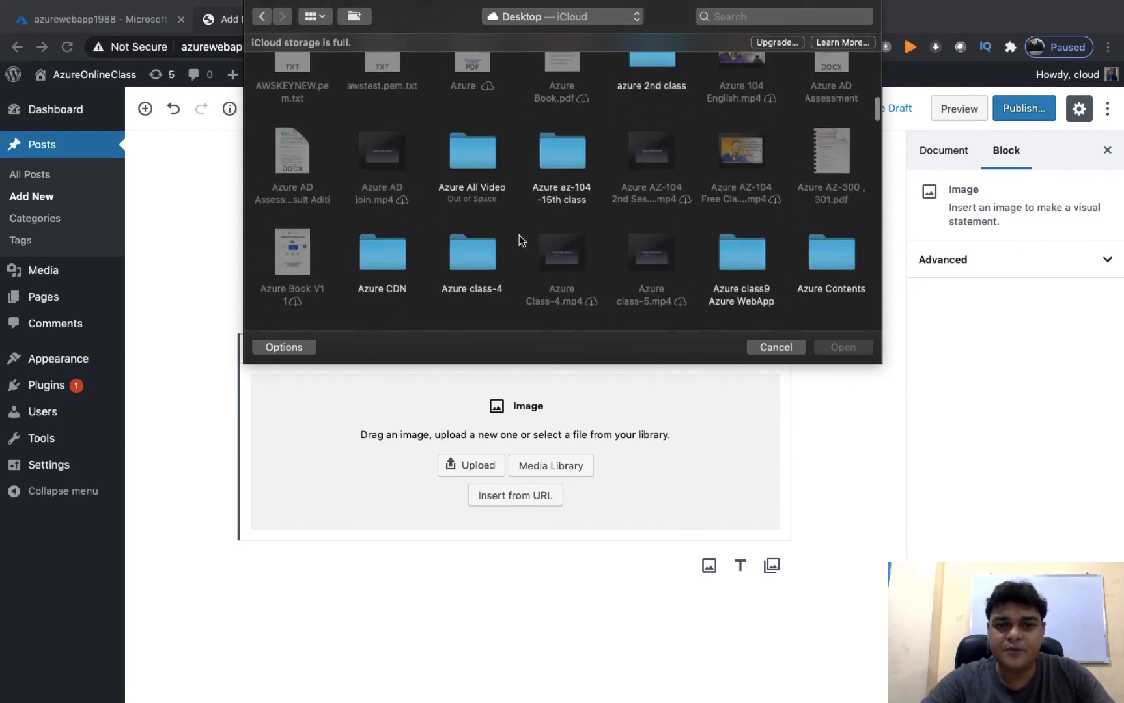
{"action": "scroll", "coordinate": [519, 235], "scroll_direction": "up", "scroll_amount": 2}
{"action": "scroll", "coordinate": [519, 235], "scroll_direction": "down", "scroll_amount": 2}
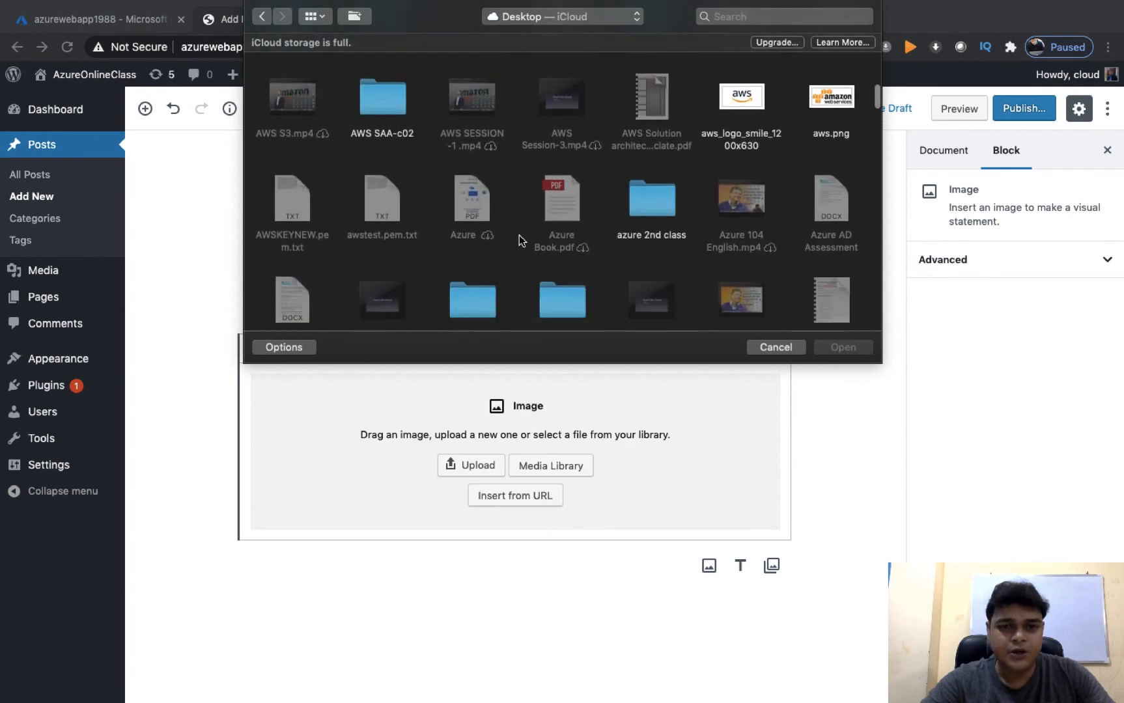
{"action": "left_click", "coordinate": [832, 107]}
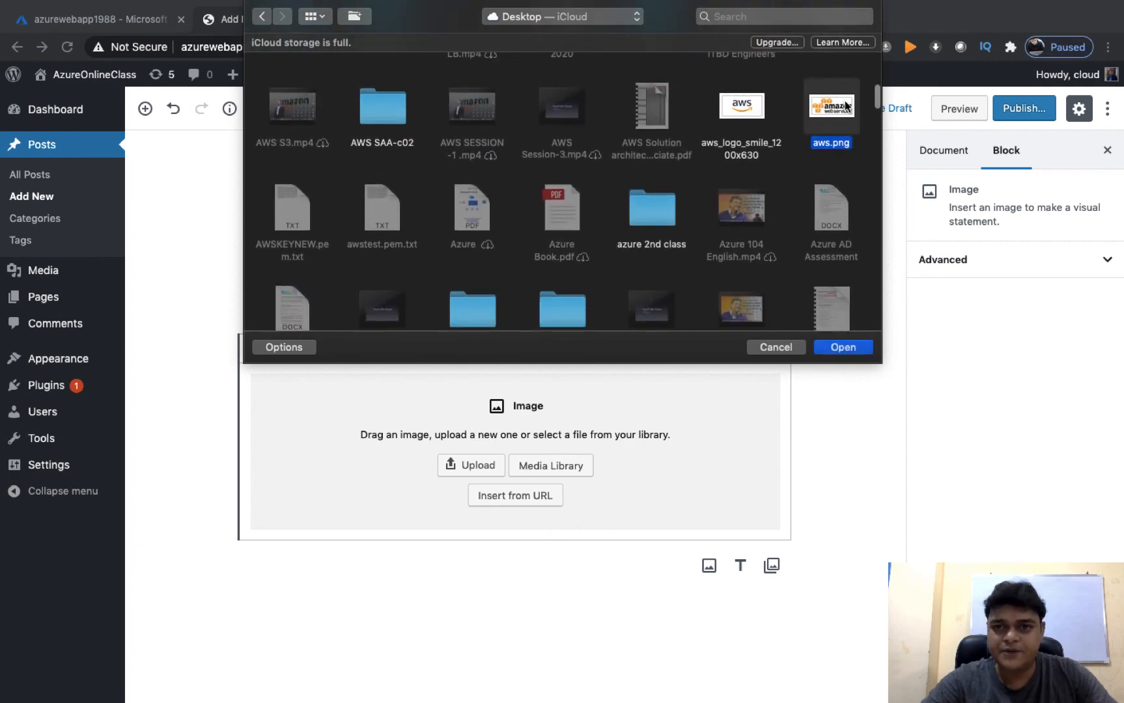
{"action": "left_click", "coordinate": [844, 347]}
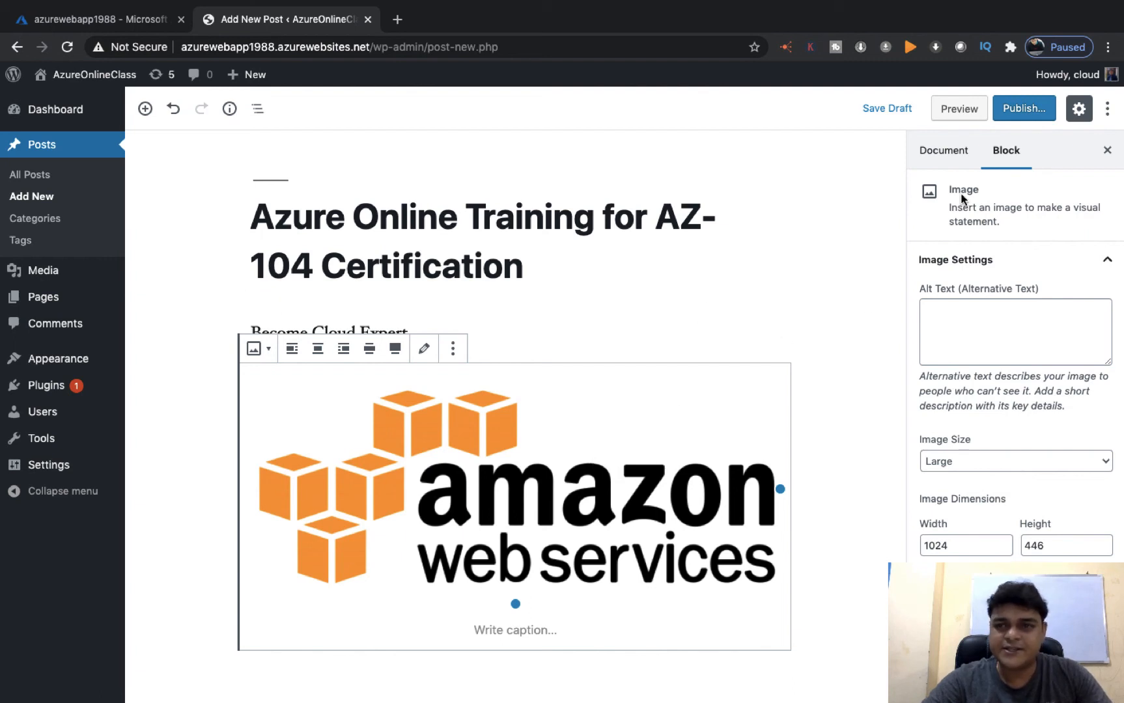
Publish the post, copy the web app's URL from the Azure portal, and launch Safari
{"action": "left_click", "coordinate": [1023, 108]}
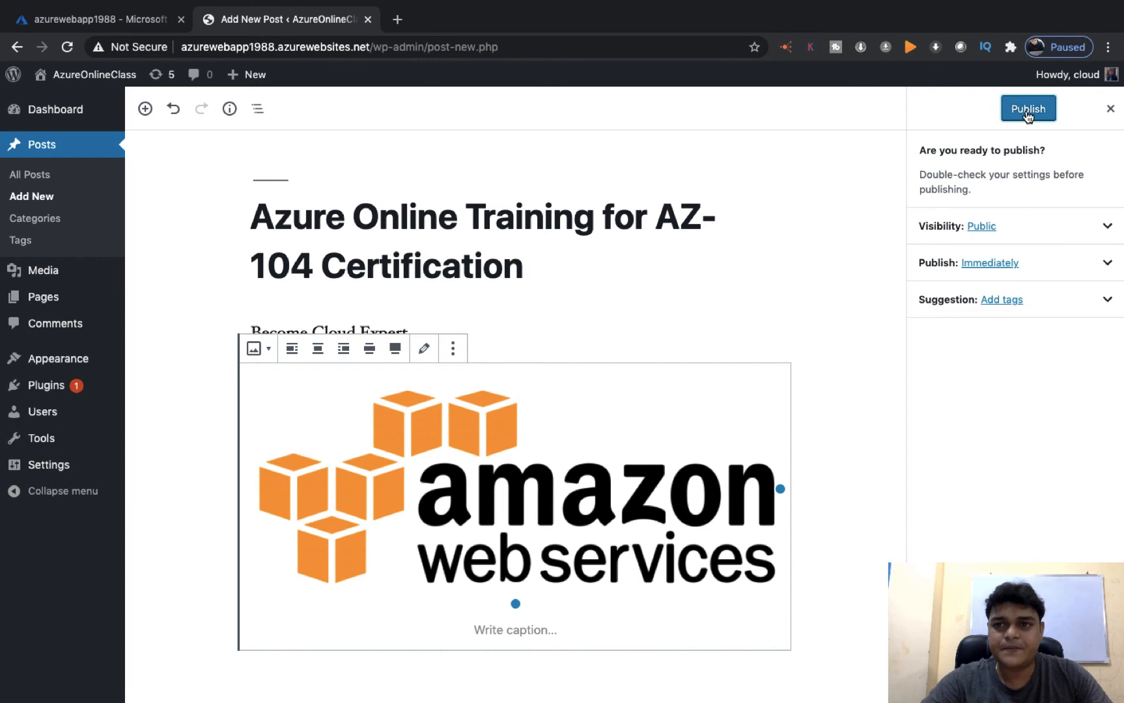
{"action": "left_click", "coordinate": [1026, 112]}
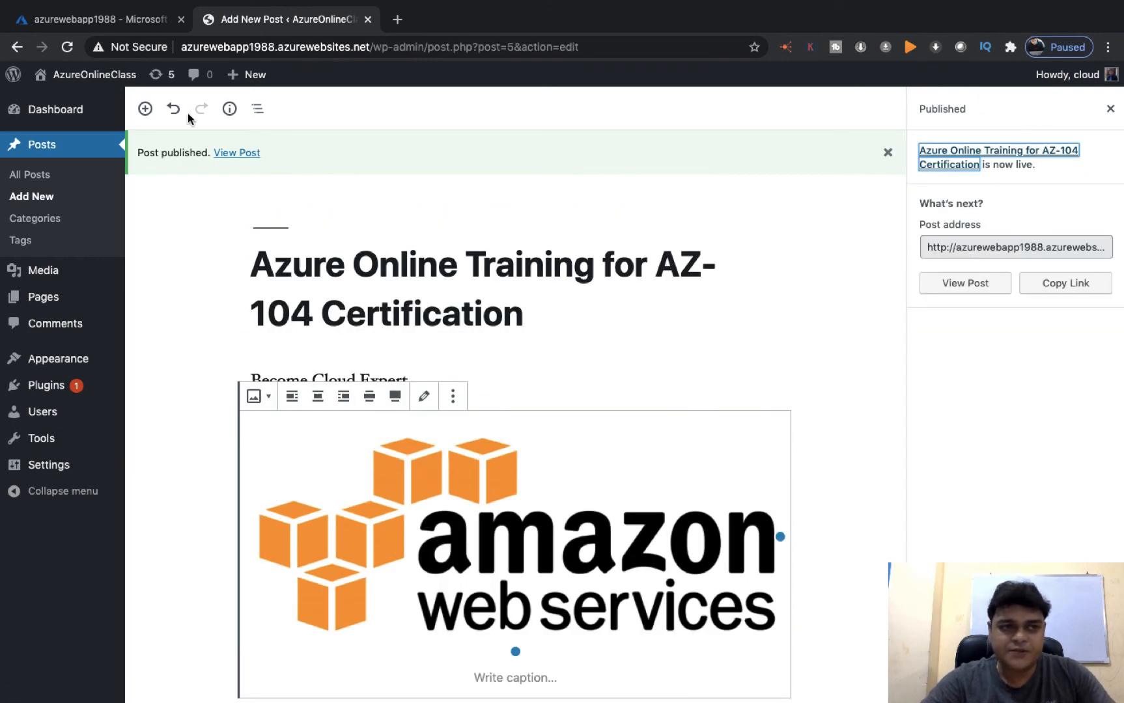
{"action": "left_click", "coordinate": [110, 24]}
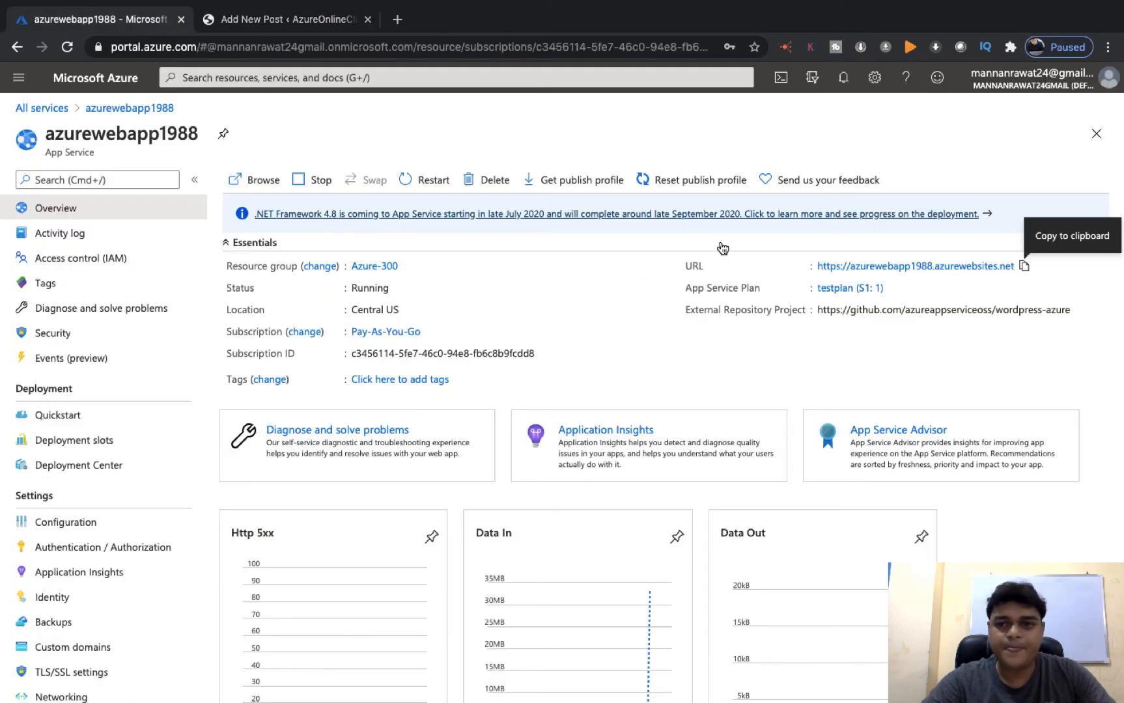
{"action": "left_click", "coordinate": [1023, 267]}
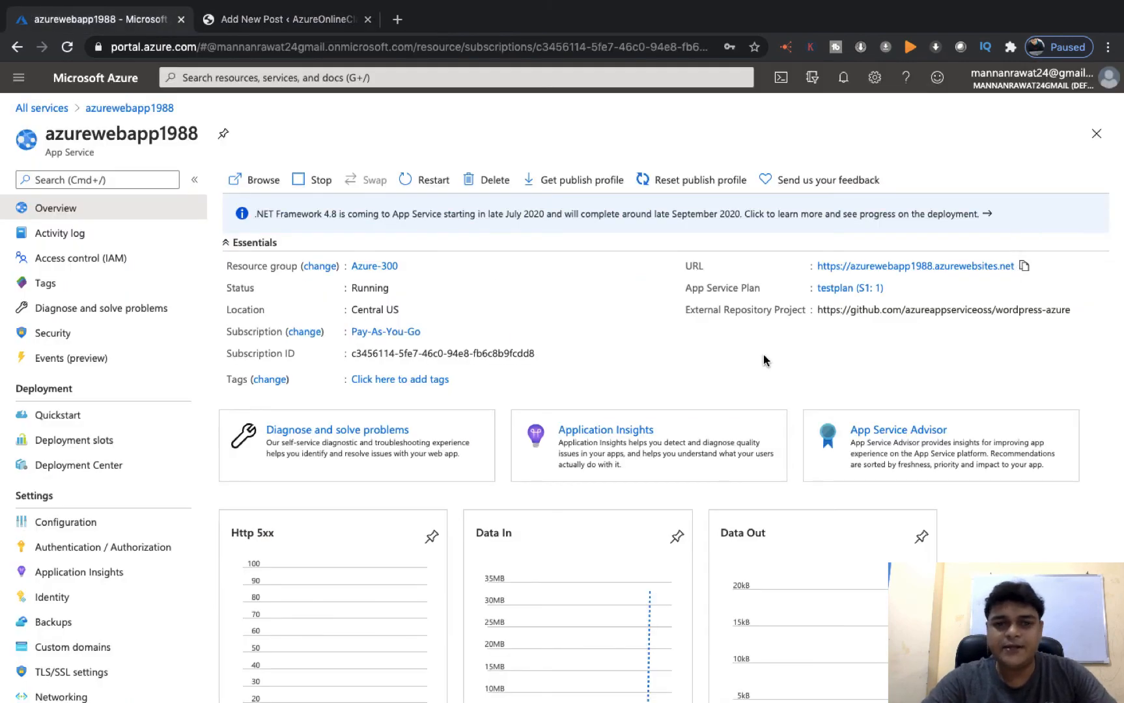
{"action": "key", "text": "ctrl+Left"}
{"action": "left_click", "coordinate": [75, 685]}
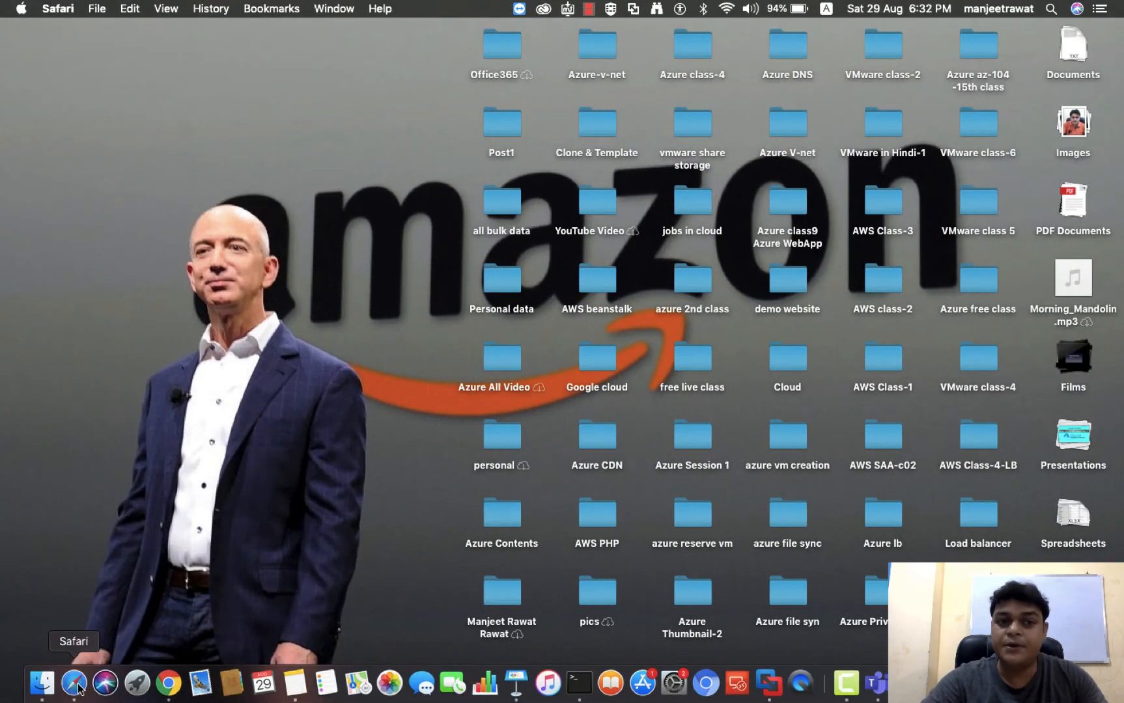
Load the site URL in Safari to view the live post, then recopy the URL from Azure
{"action": "left_click", "coordinate": [47, 182]}
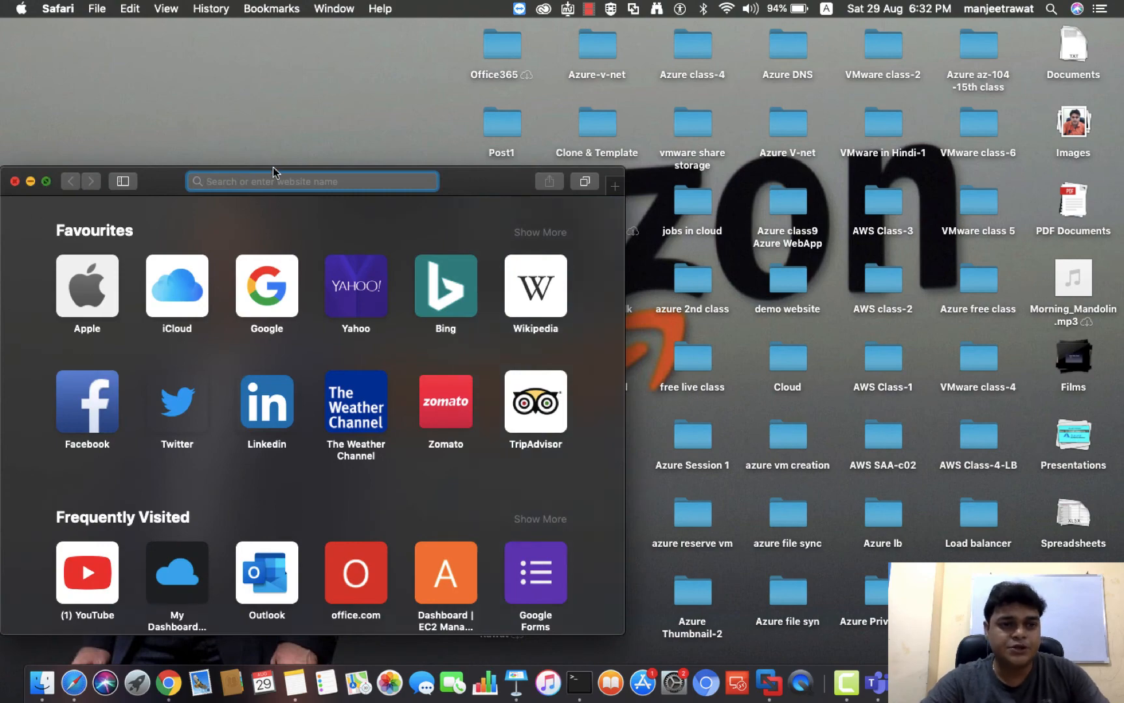
{"action": "key", "text": "super+v"}
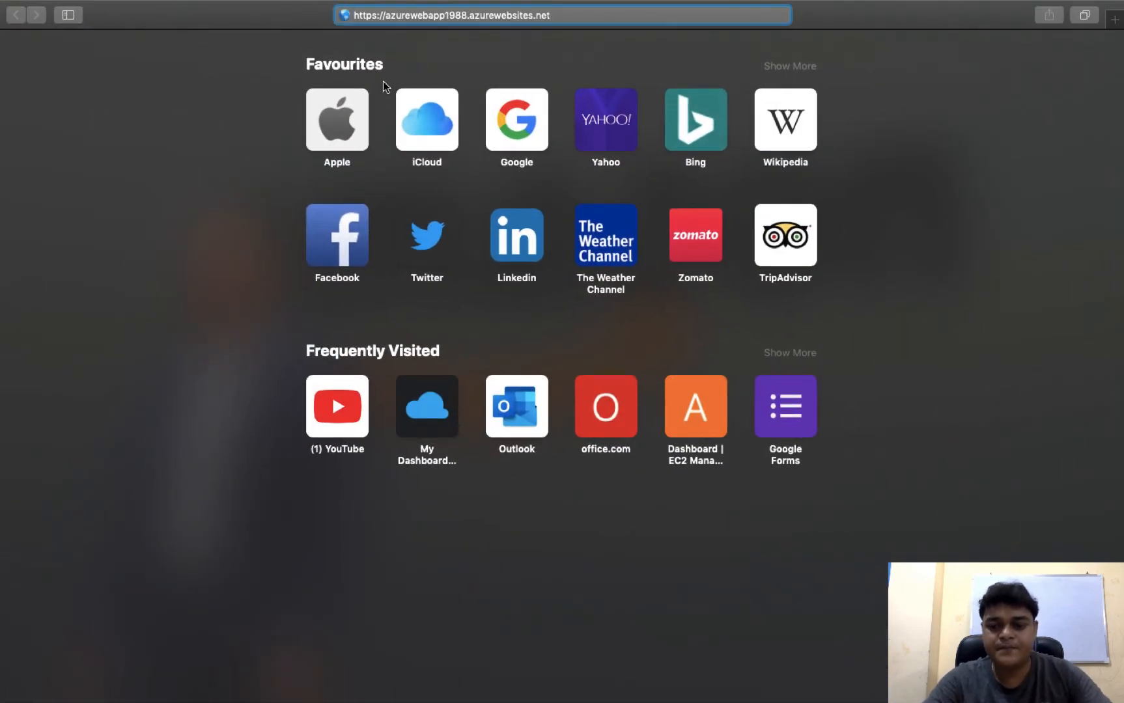
{"action": "key", "text": "Return"}
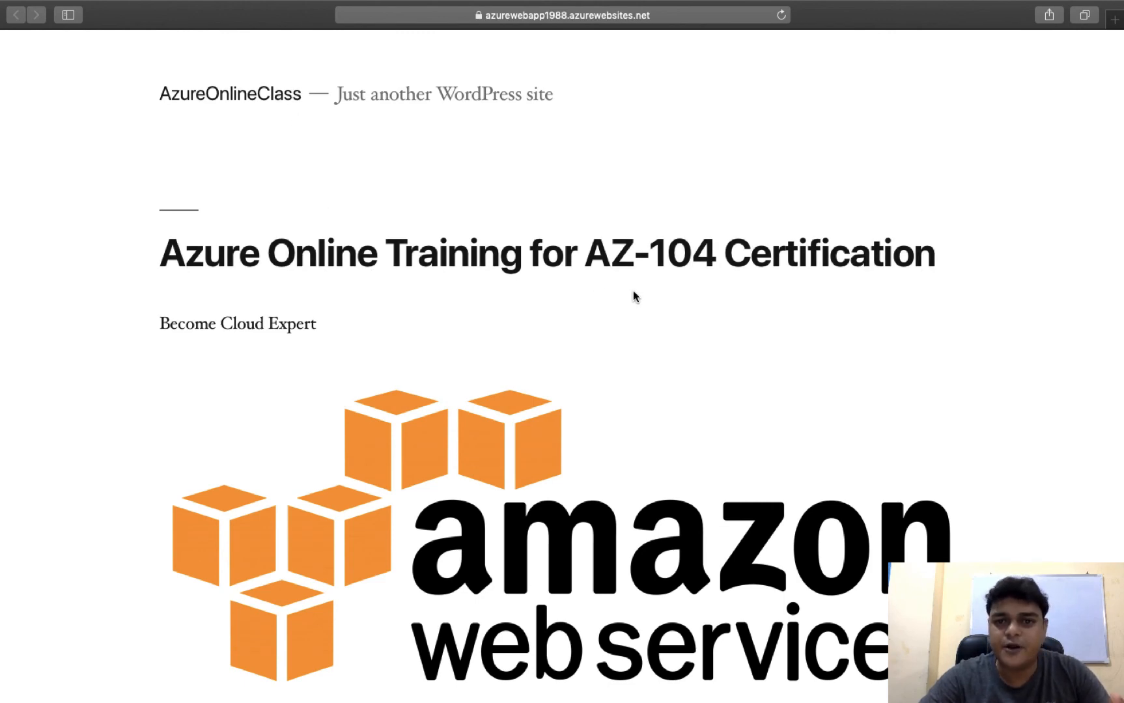
{"action": "scroll", "coordinate": [624, 394], "scroll_direction": "down", "scroll_amount": 5}
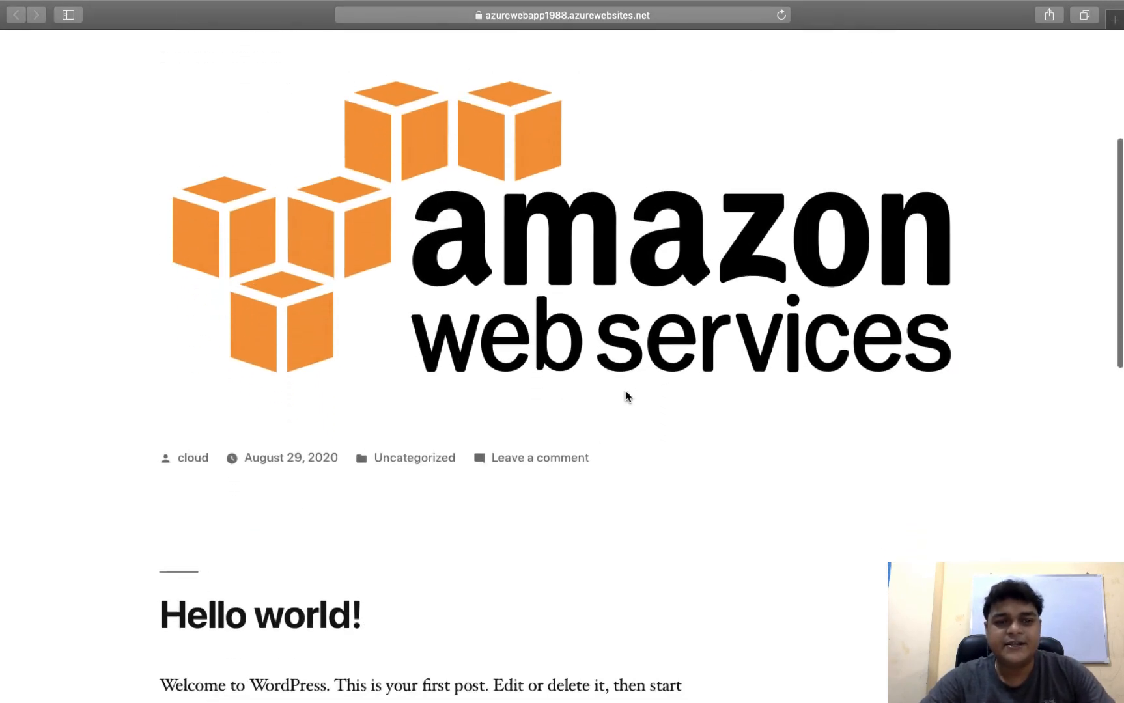
{"action": "scroll", "coordinate": [609, 279], "scroll_direction": "up", "scroll_amount": 1}
{"action": "scroll", "coordinate": [609, 278], "scroll_direction": "up", "scroll_amount": 5}
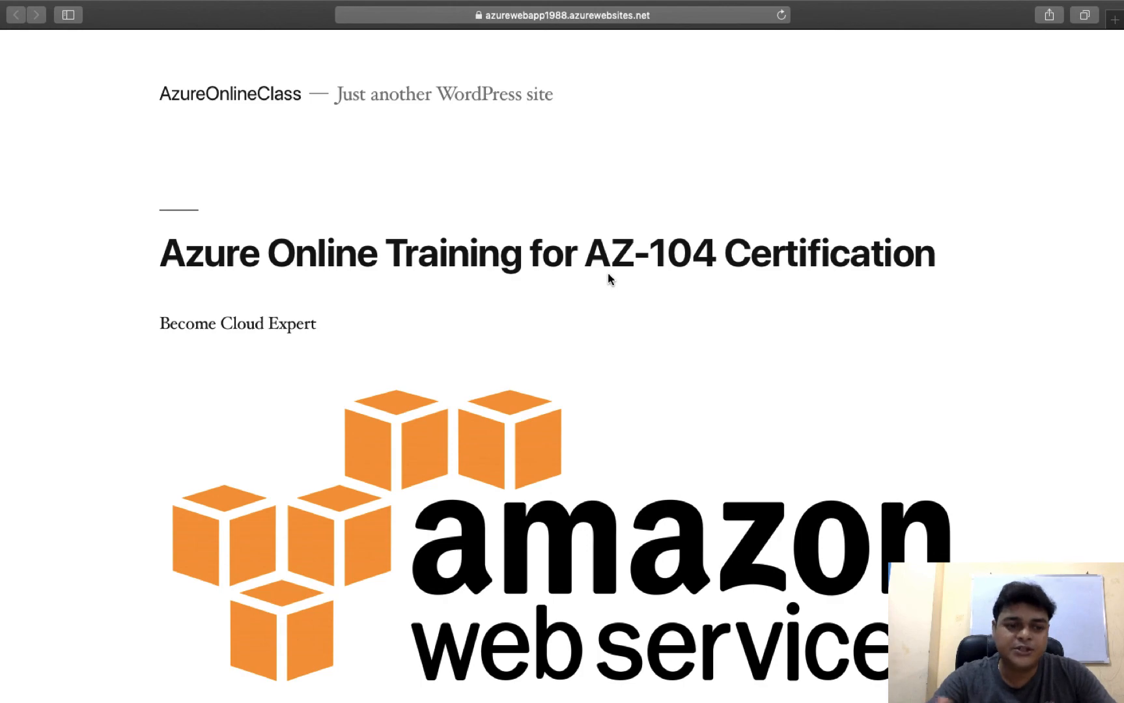
{"action": "key", "text": "ctrl+Right"}
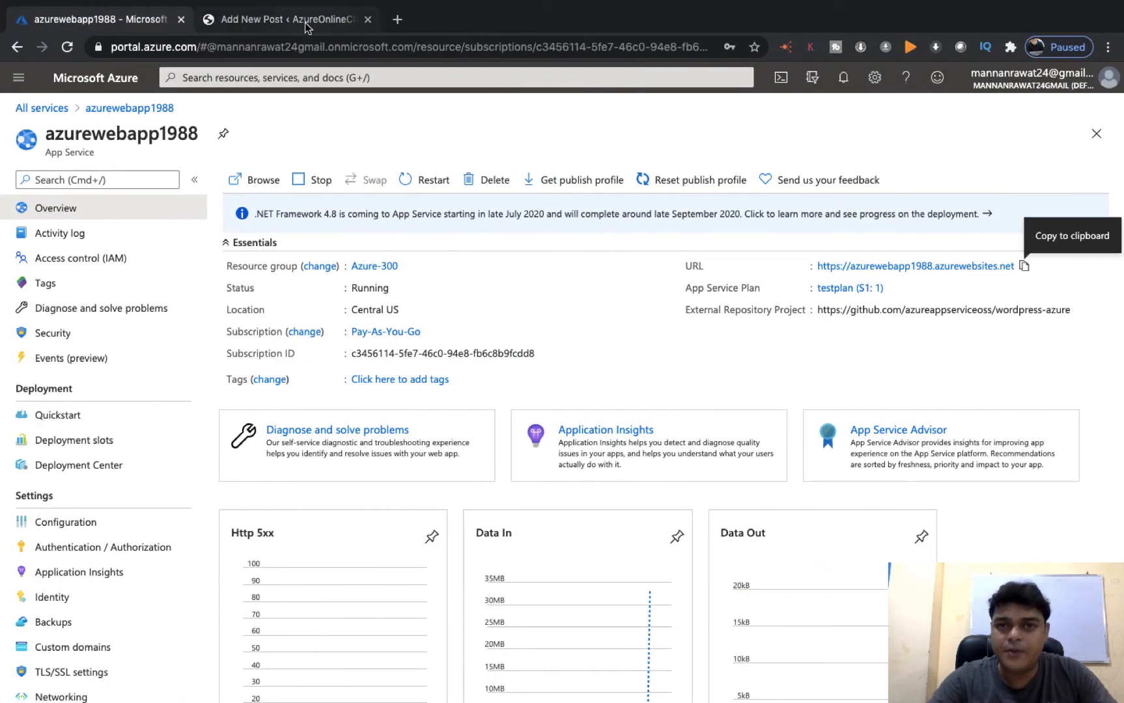
{"action": "left_click", "coordinate": [1025, 268]}
Add a text box on the Paint S slide with the site URL plus wp-admin
{"action": "key", "text": "ctrl+Right"}
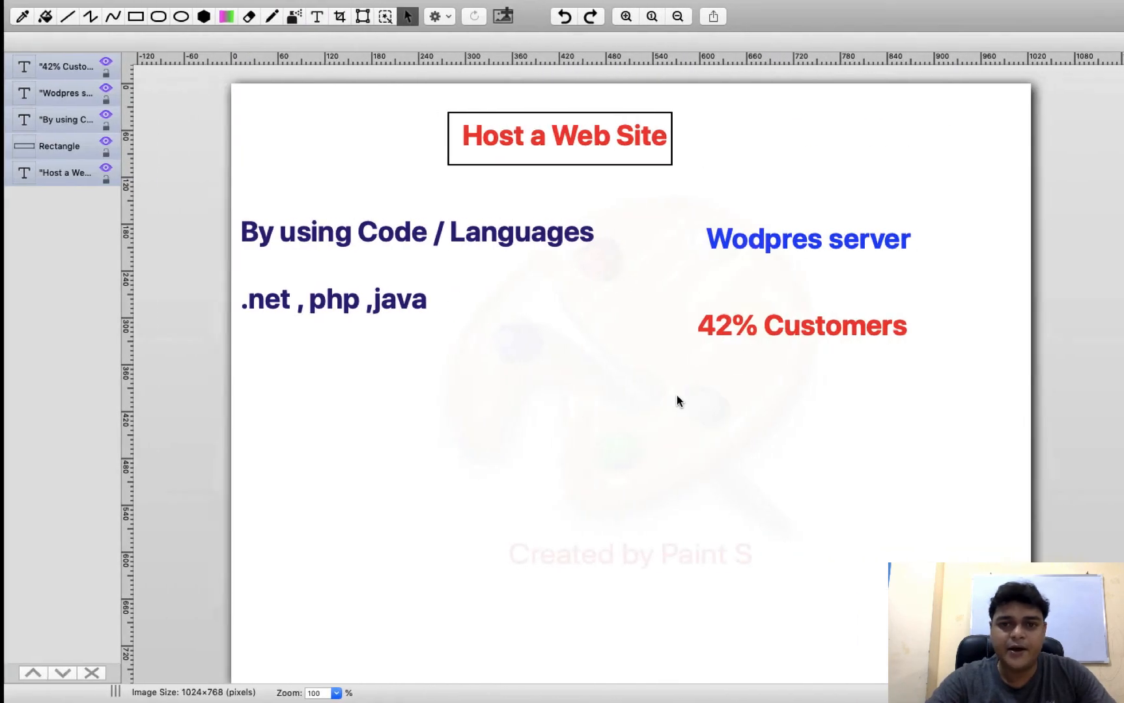
{"action": "left_click", "coordinate": [314, 16]}
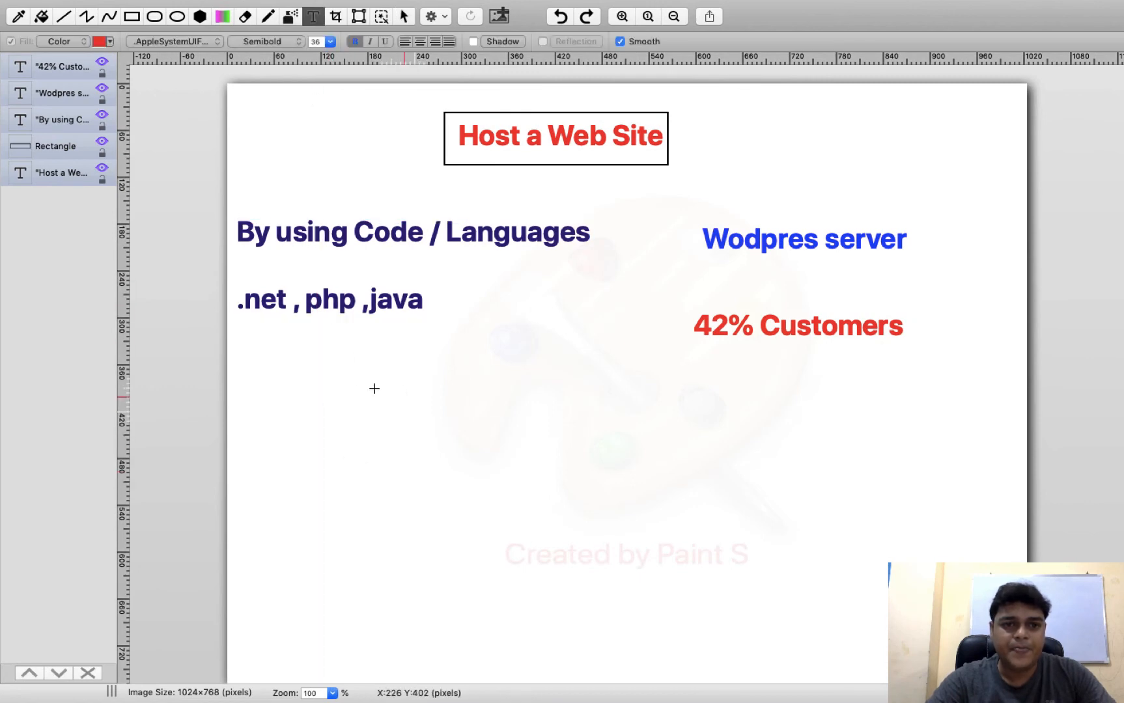
{"action": "left_click_drag", "start_coordinate": [327, 385], "coordinate": [915, 538]}
{"action": "key", "text": "super+v"}
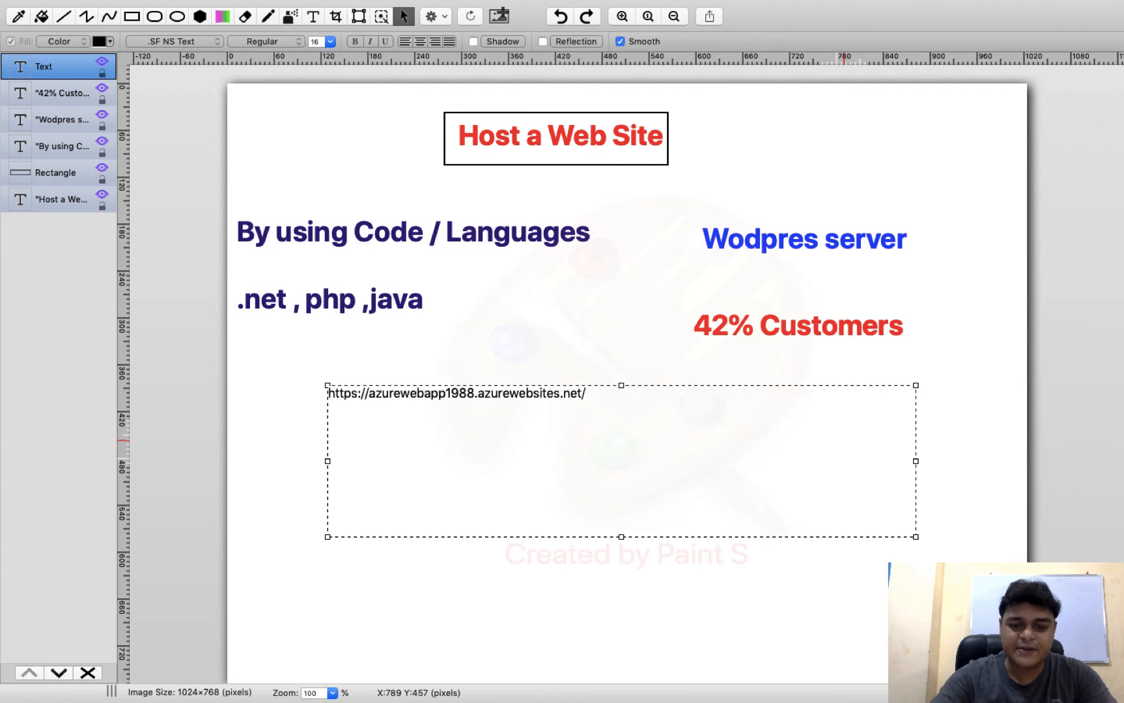
{"action": "type", "text": "wp-admin"}
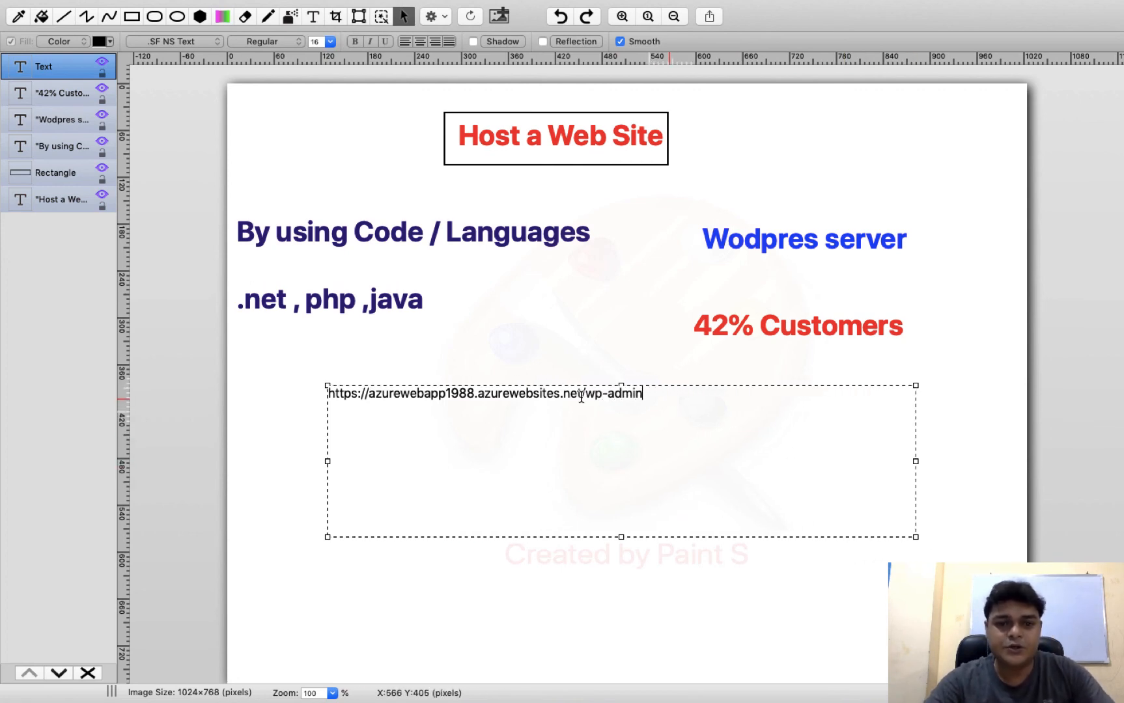
Set the wp-admin address text to font size 24 so it fits one line
{"action": "key", "text": "super+a"}
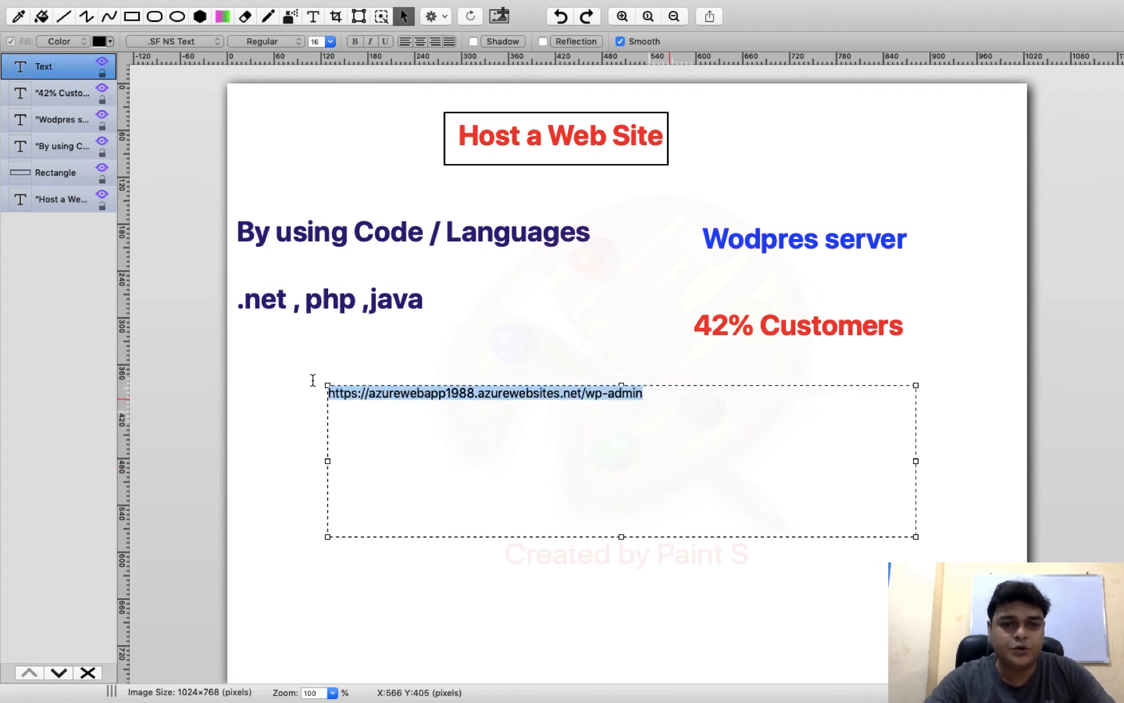
{"action": "left_click", "coordinate": [324, 41]}
{"action": "left_click", "coordinate": [328, 41]}
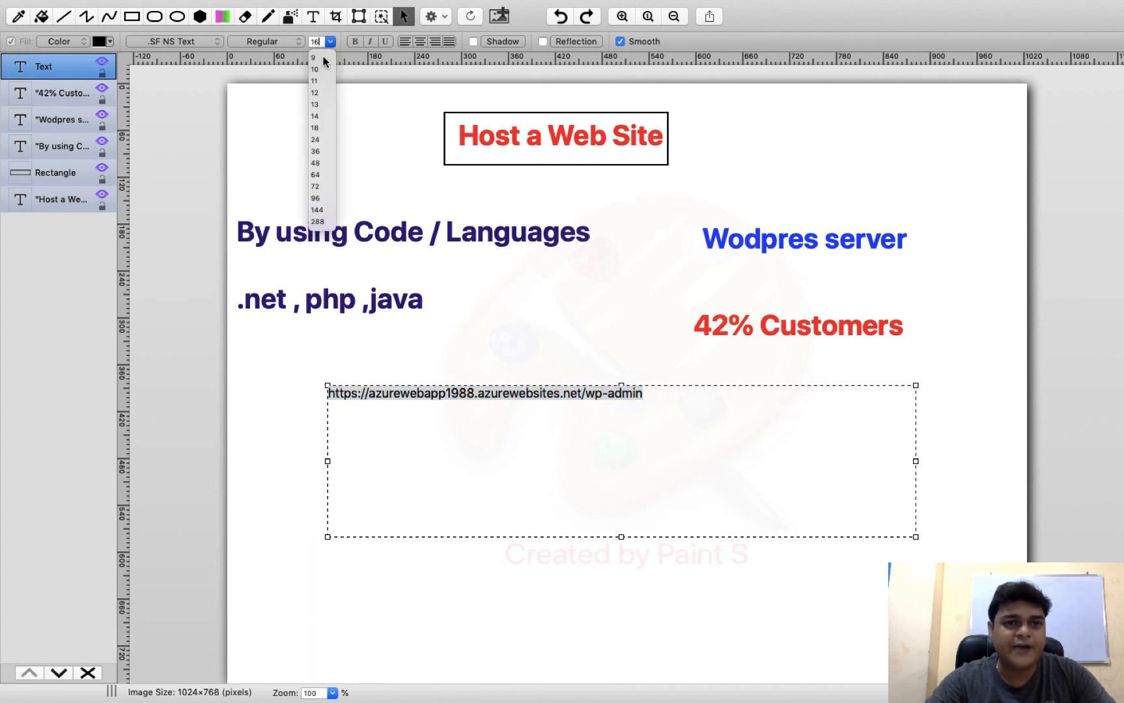
{"action": "left_click", "coordinate": [315, 151]}
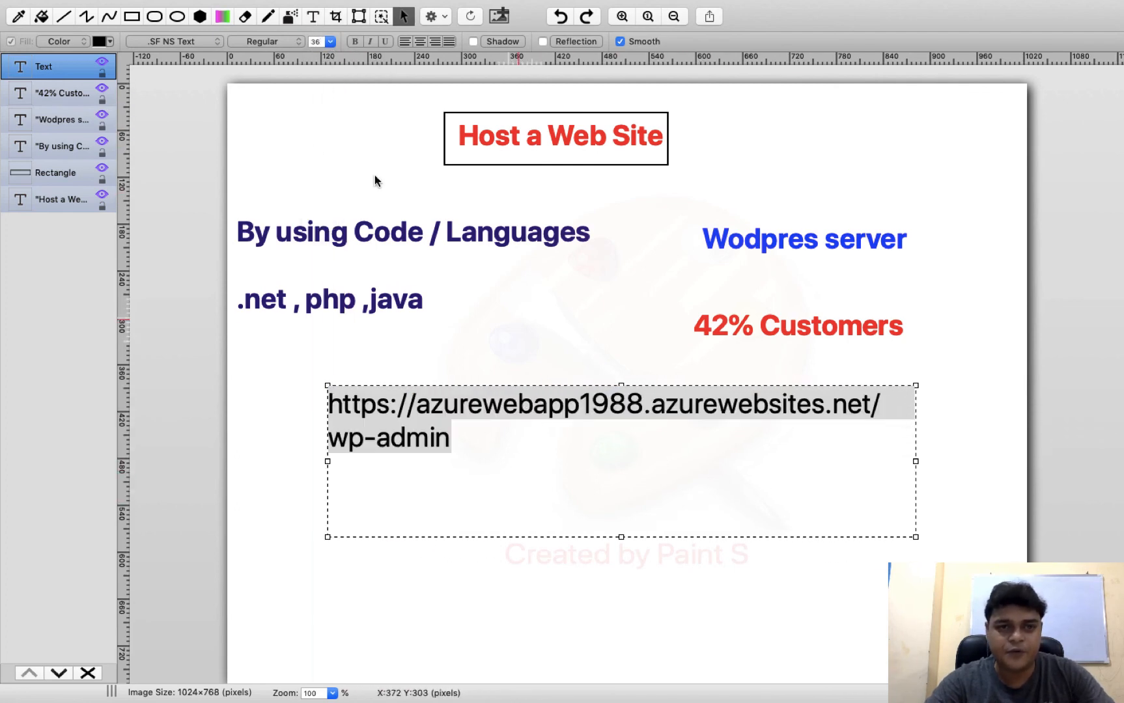
{"action": "left_click", "coordinate": [329, 41]}
{"action": "left_click", "coordinate": [317, 140]}
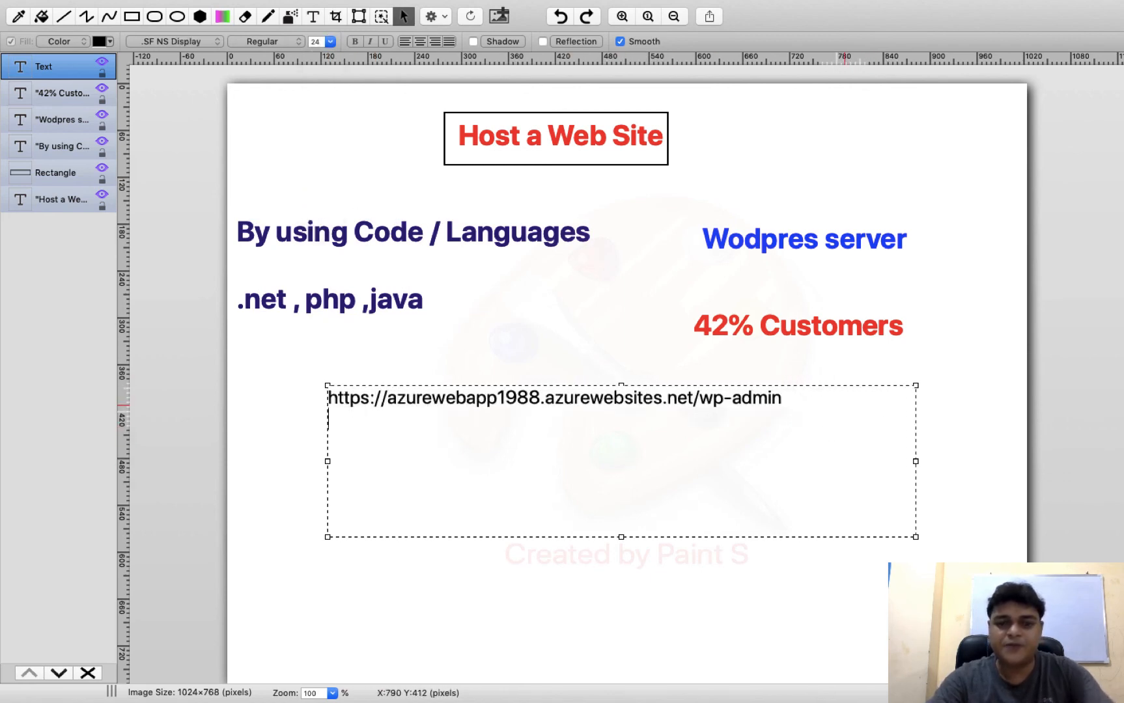
Add 'User :' and 'Pass:' lines below the address, then return to Azure
{"action": "key", "text": "Return"}
{"action": "key", "text": "Return"}
{"action": "type", "text": "User"}
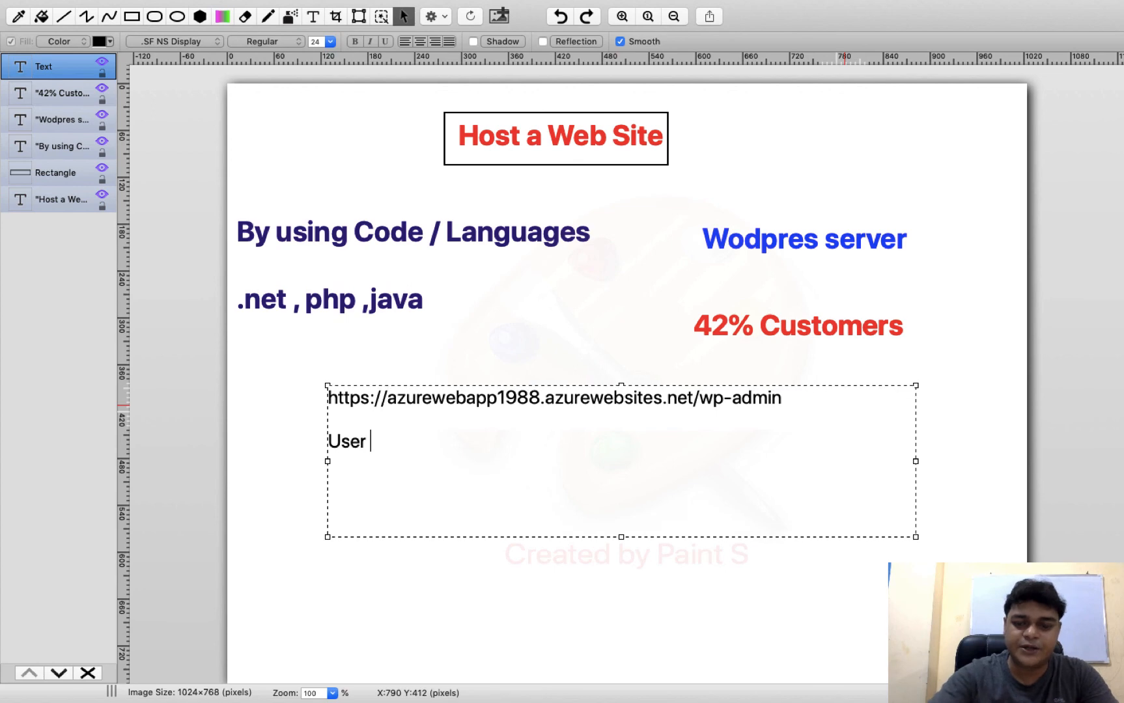
{"action": "type", "text": " :"}
{"action": "key", "text": "Return"}
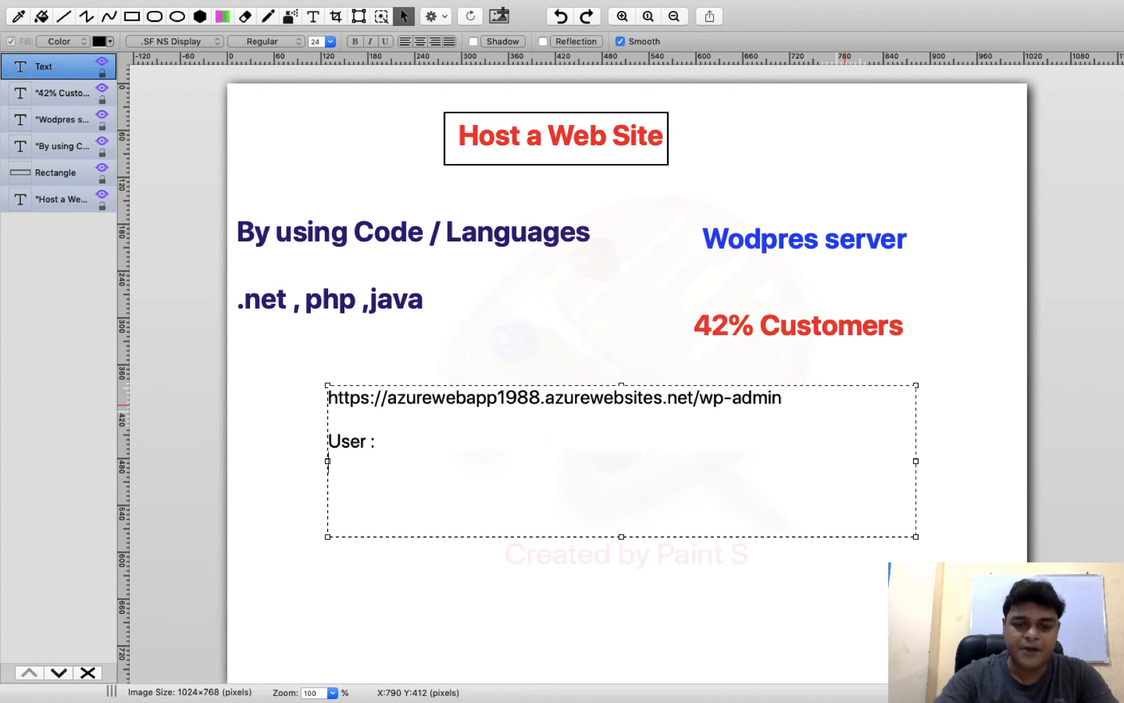
{"action": "type", "text": "Pass:"}
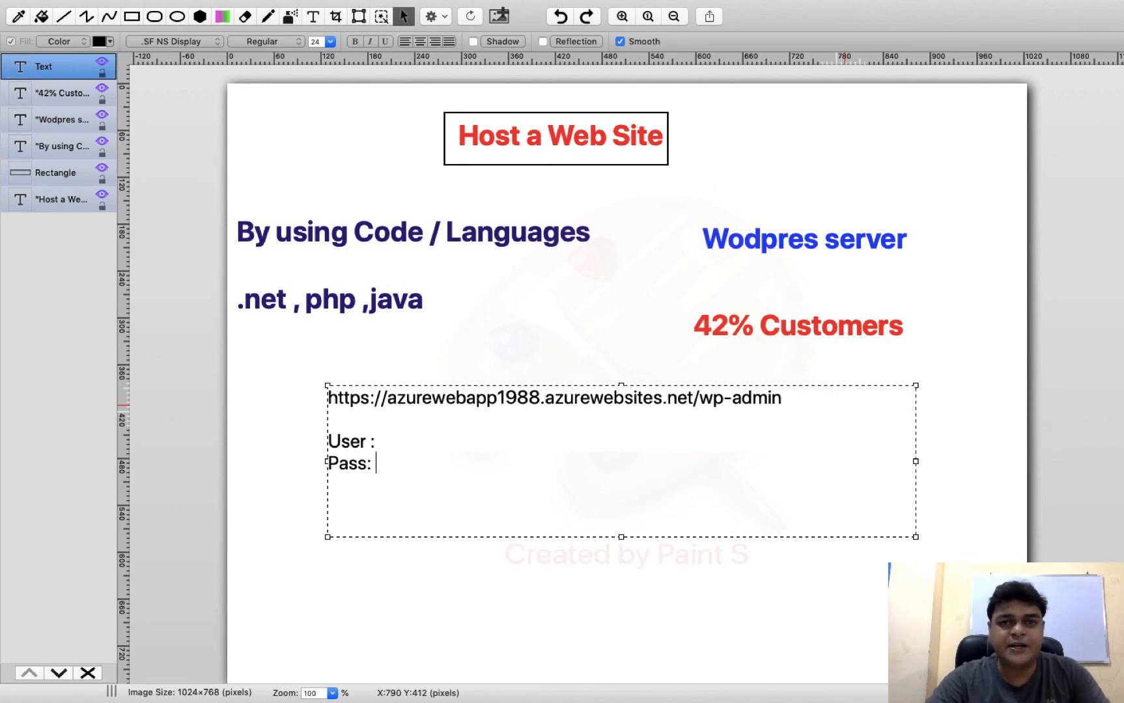
{"action": "key", "text": "ctrl+Left"}
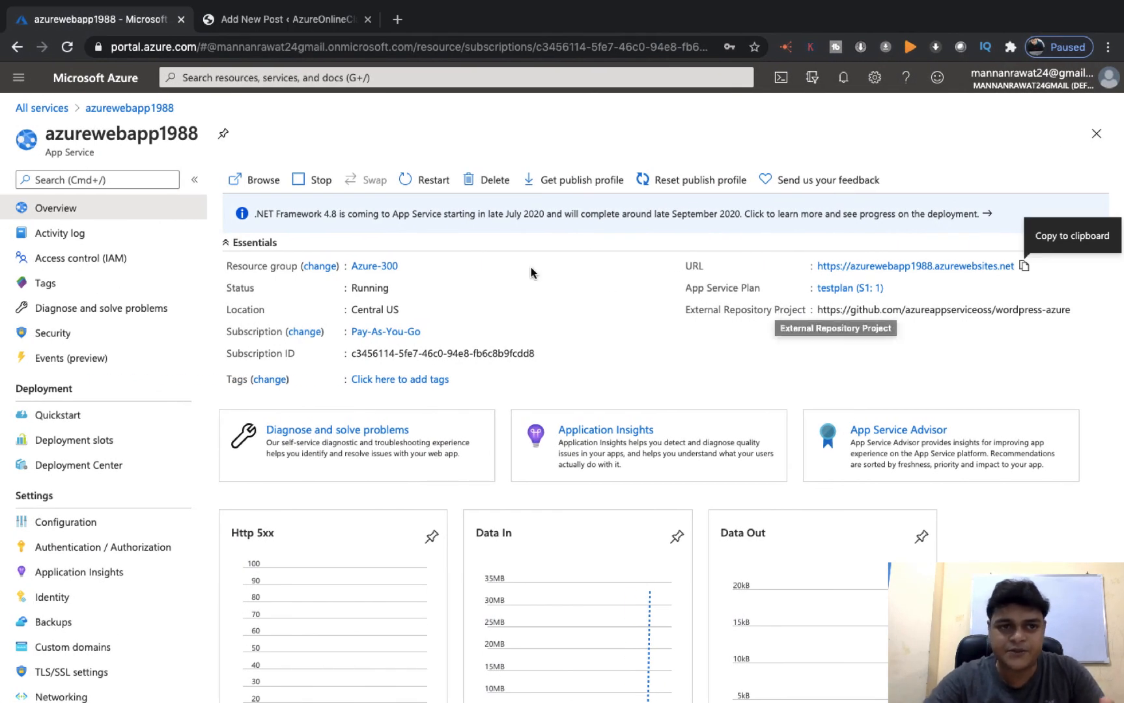
{"action": "key", "text": "ctrl+Right"}
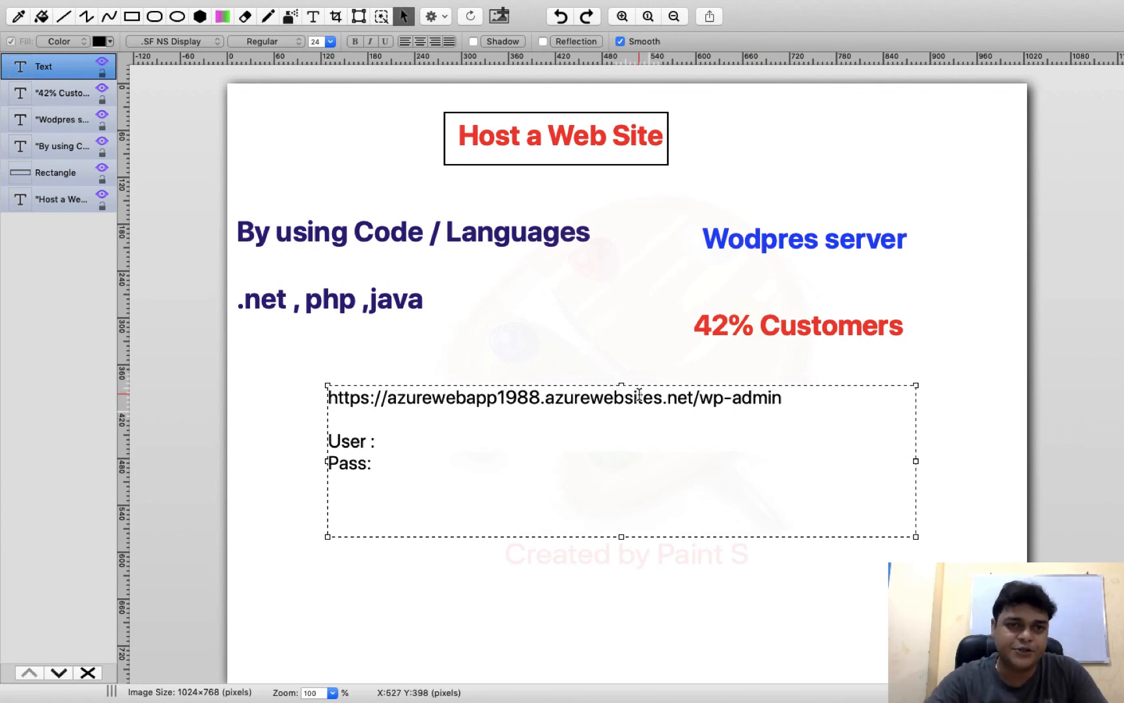
{"action": "key", "text": "ctrl+Left"}
{"action": "left_click", "coordinate": [301, 19]}
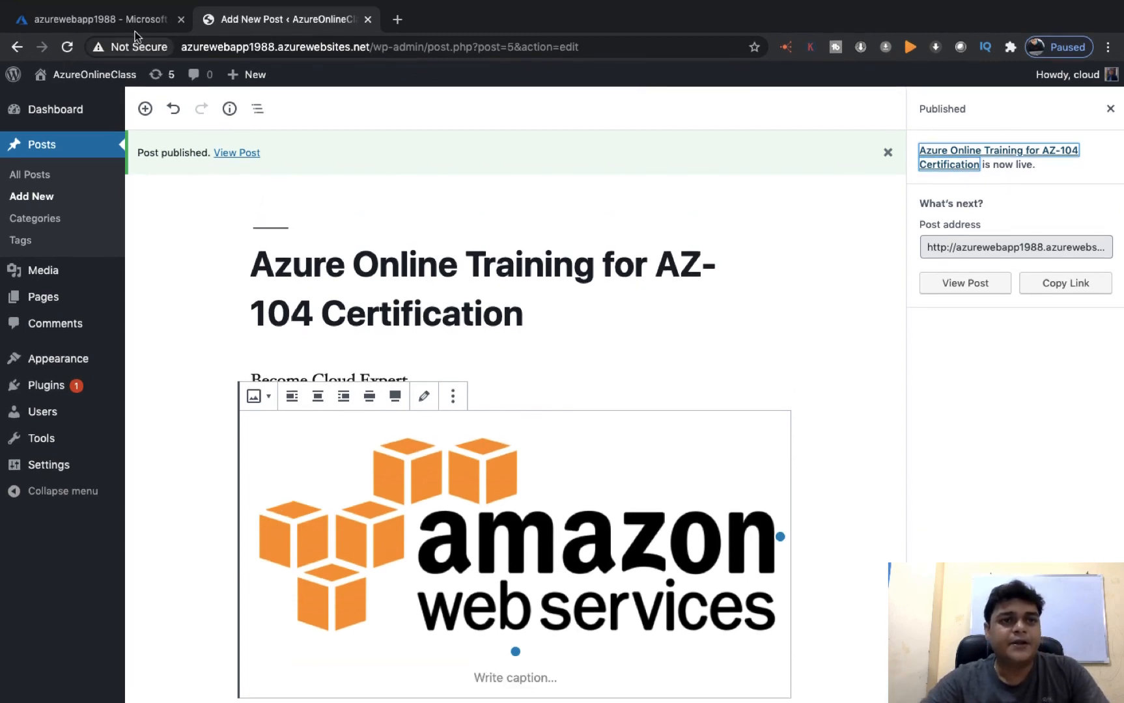
{"action": "left_click", "coordinate": [134, 28]}
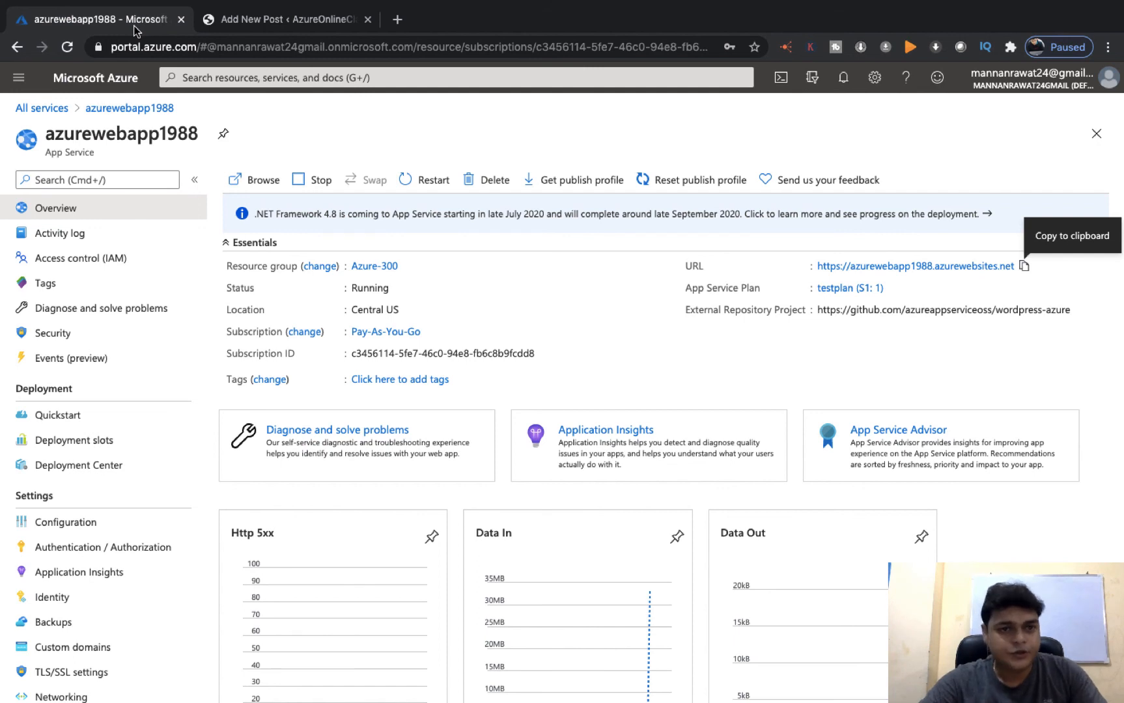
{"action": "scroll", "coordinate": [183, 451], "scroll_direction": "down", "scroll_amount": 5}
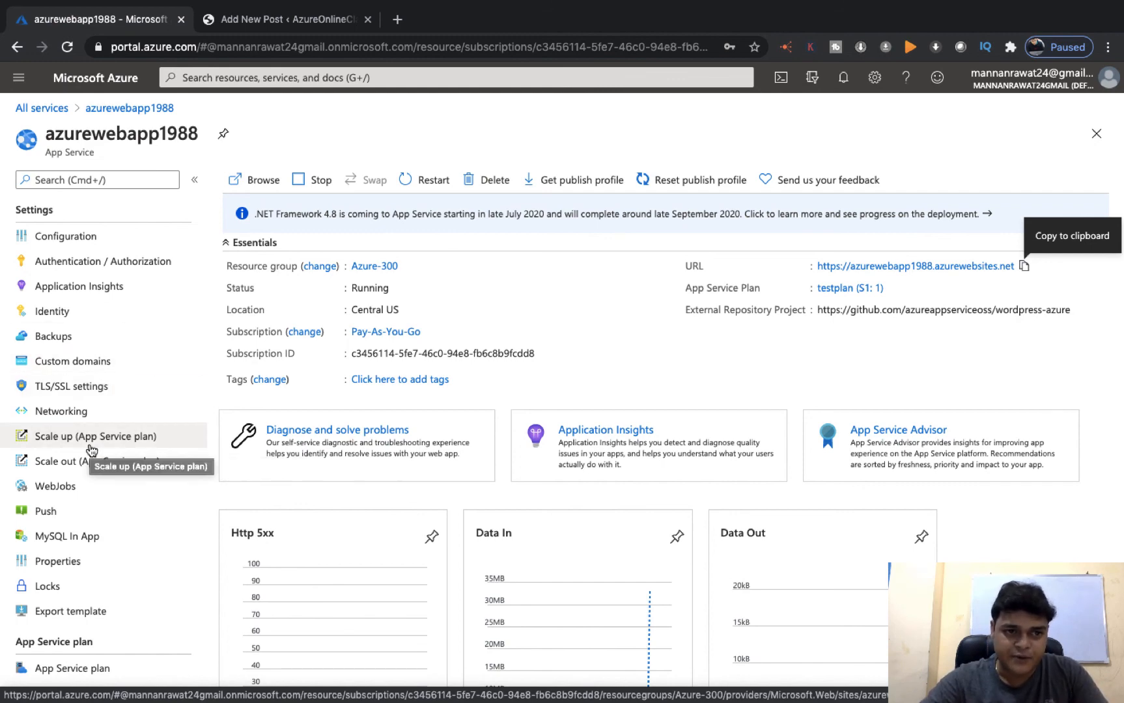
{"action": "scroll", "coordinate": [91, 449], "scroll_direction": "up", "scroll_amount": 5}
{"action": "scroll", "coordinate": [94, 560], "scroll_direction": "down", "scroll_amount": 3}
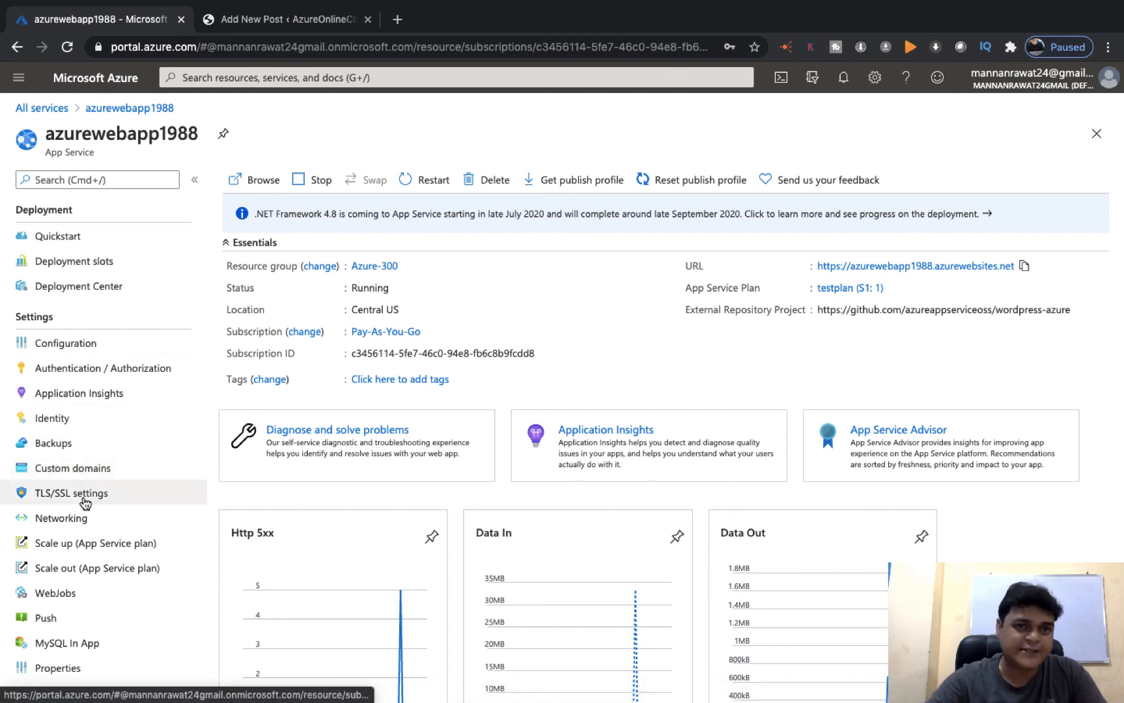
{"action": "scroll", "coordinate": [144, 498], "scroll_direction": "up", "scroll_amount": 3}
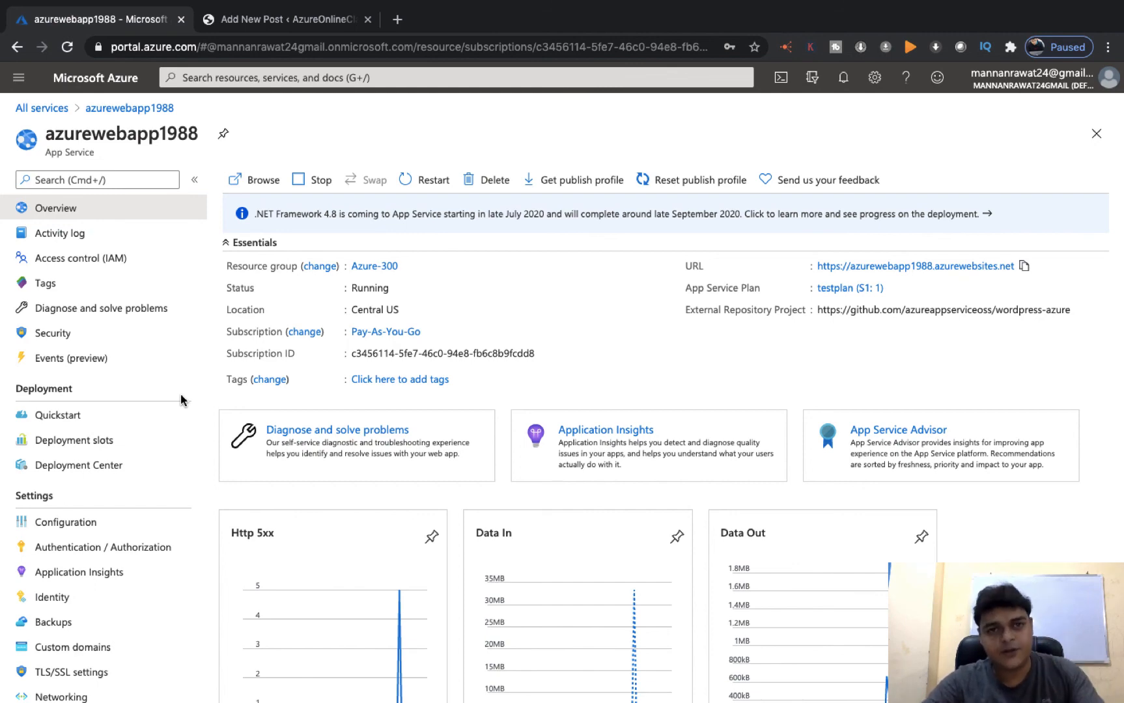
Switch desktop spaces away from the Azure portal browser window
{"action": "key", "text": "ctrl+Left"}
{"action": "key", "text": "ctrl+Left"}
{"action": "key", "text": "ctrl+Left"}
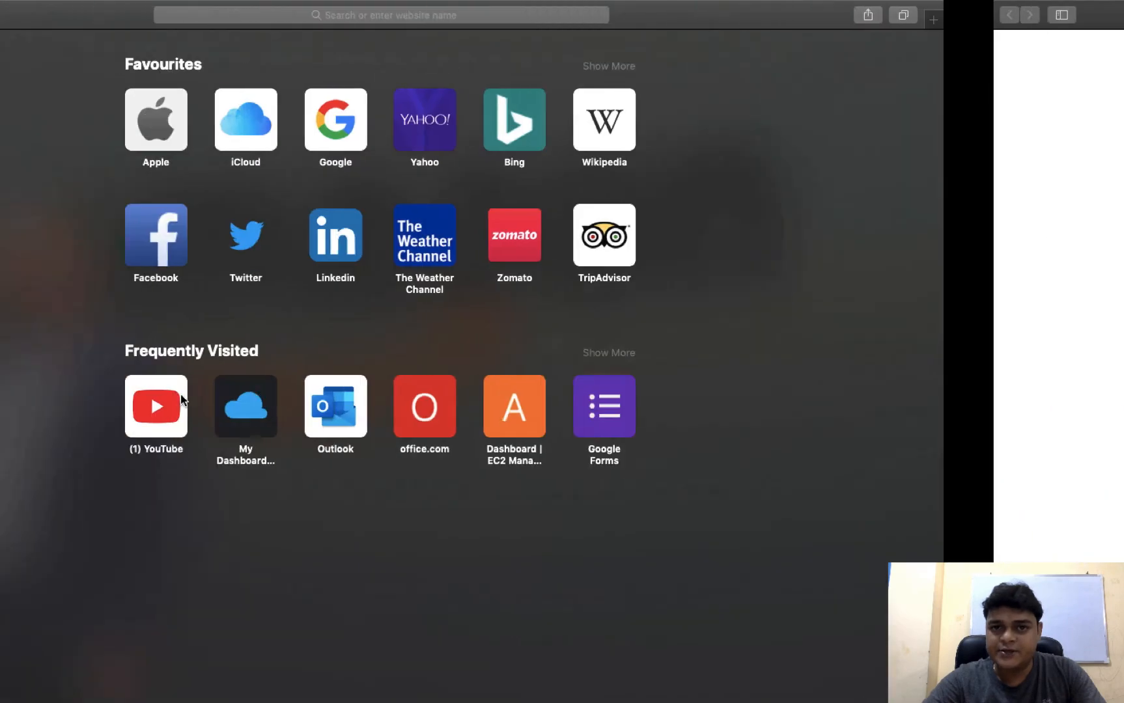